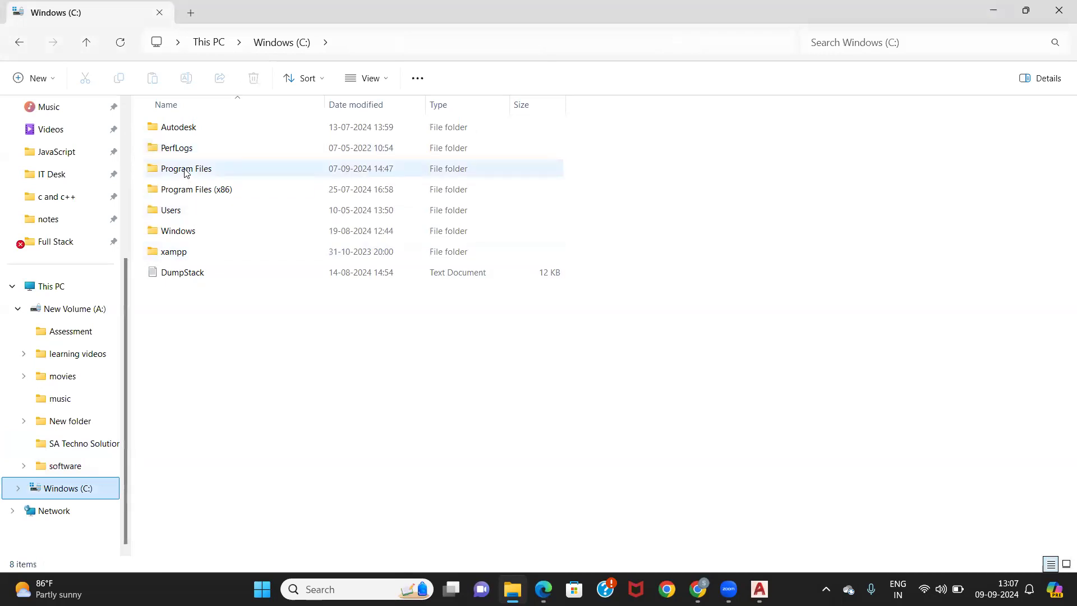
Step: Open the AutoCAD 2021 installation folder inside Program Files > Autodesk on drive C
double_click(186, 170)
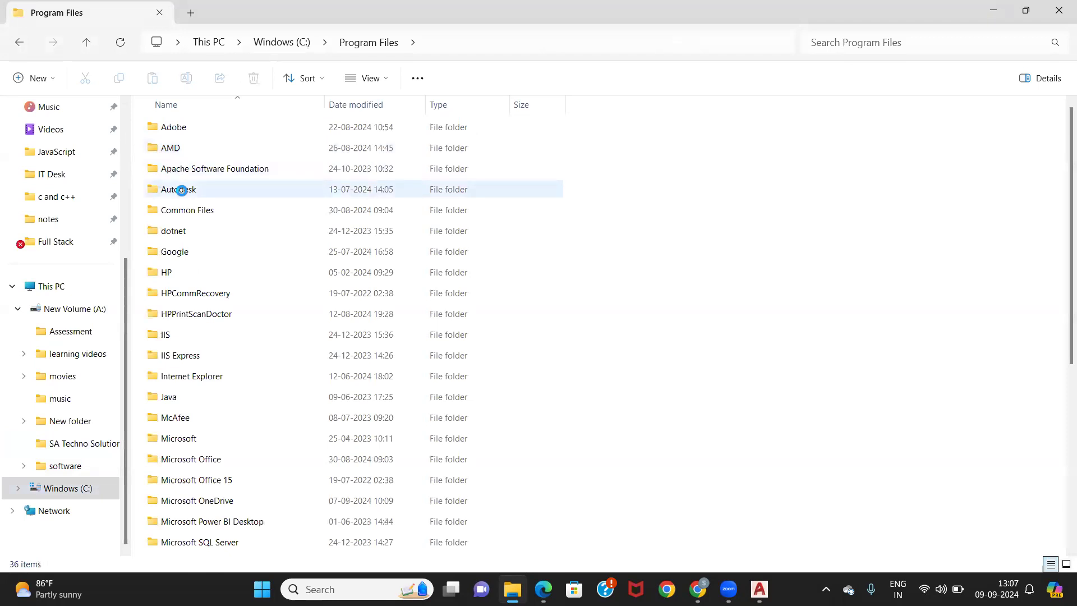
double_click(181, 190)
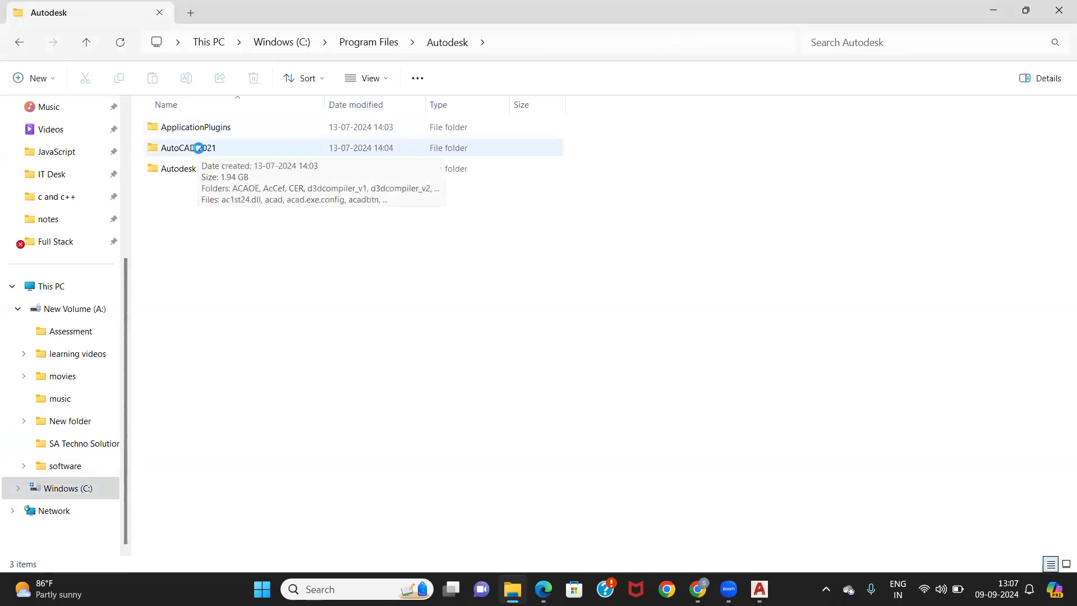
double_click(199, 148)
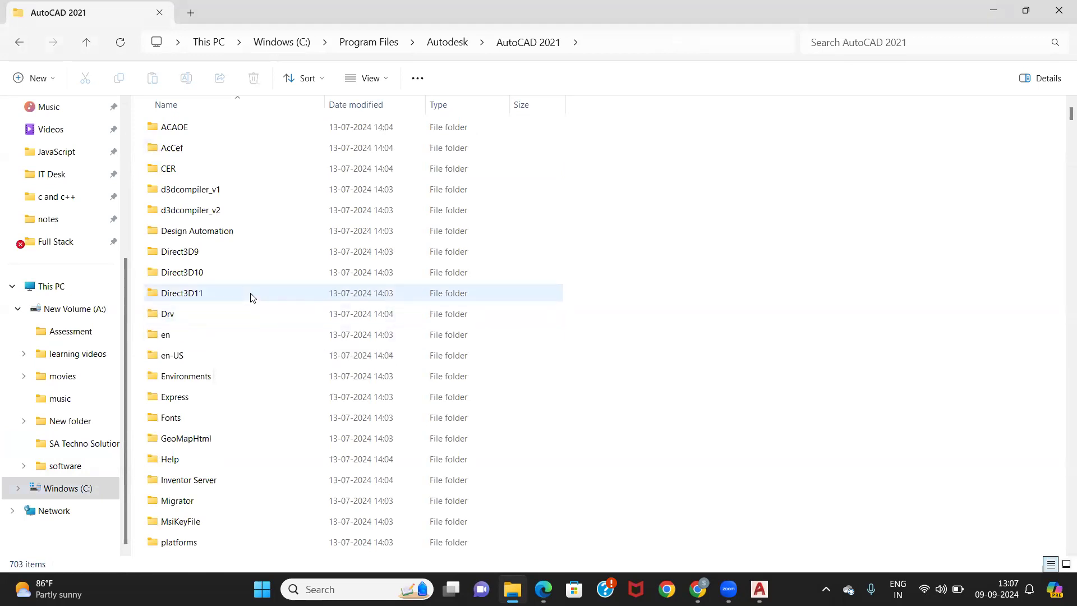
Step: Look through the folders and files of the AutoCAD 2021 installation folder and close its window
scroll(251, 297, "down", 4)
scroll(251, 295, "down", 7)
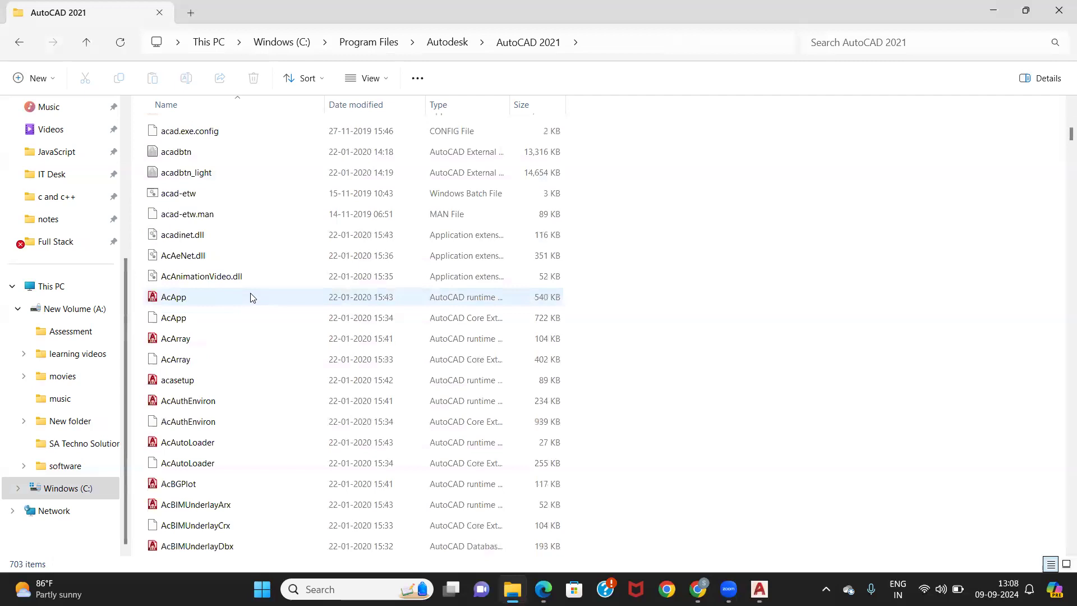
scroll(250, 295, "up", 10)
scroll(251, 296, "up", 1)
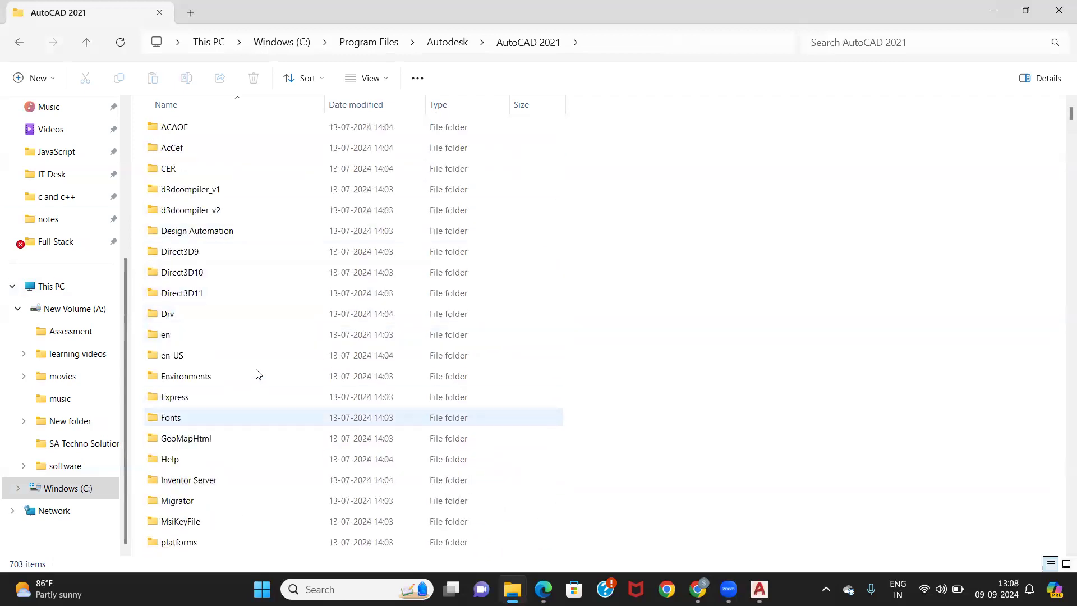
scroll(259, 286, "down", 8)
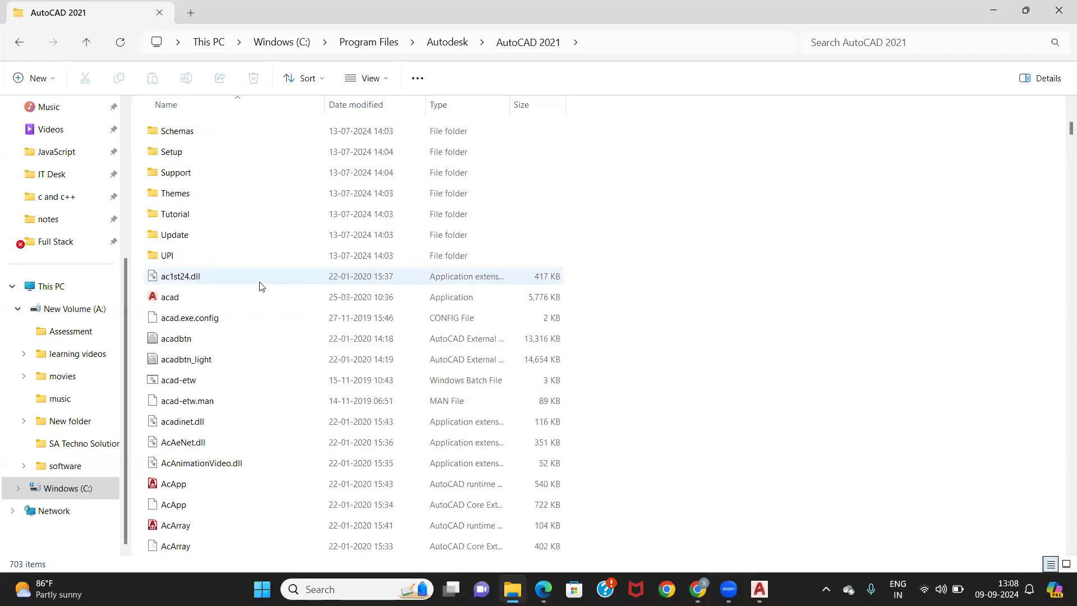
scroll(260, 286, "down", 2)
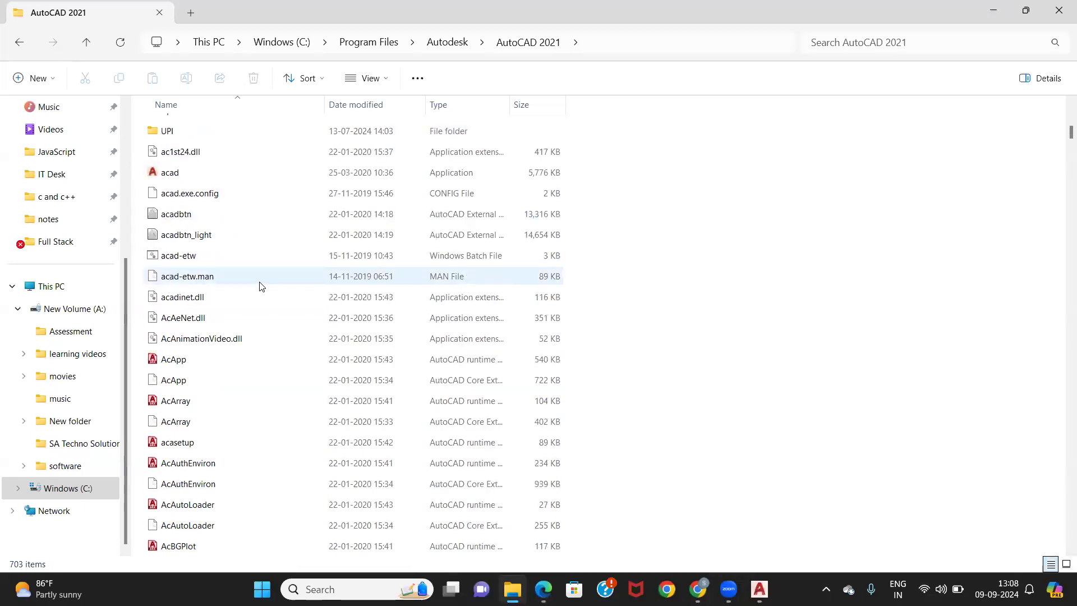
scroll(289, 242, "up", 10)
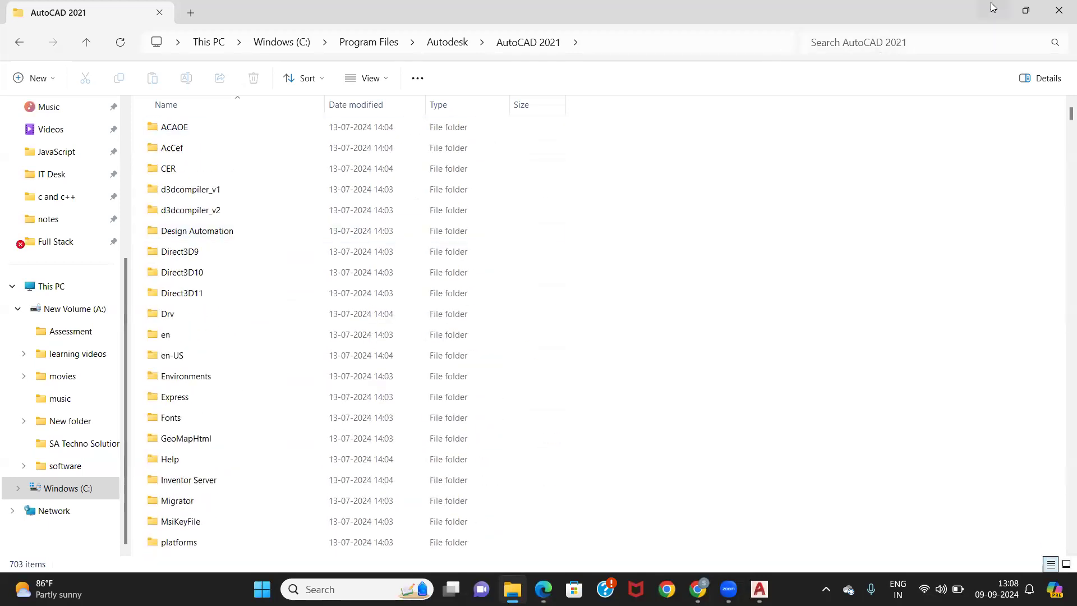
left_click(1060, 11)
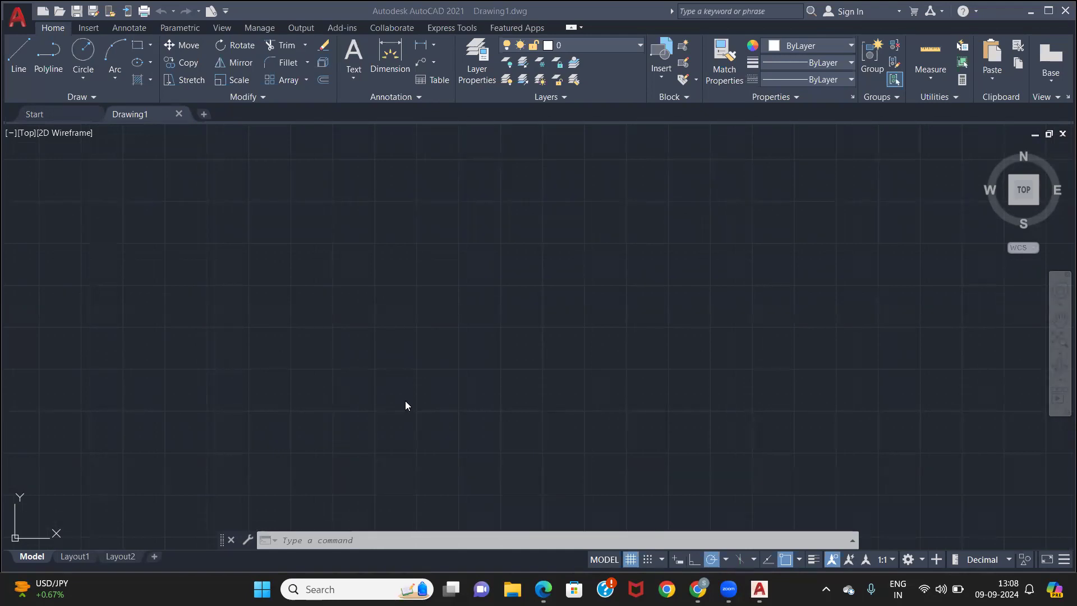
Step: Configure the drawing units with the Decimal length type and Millimeters as the insertion scale
left_click(321, 540)
type("un")
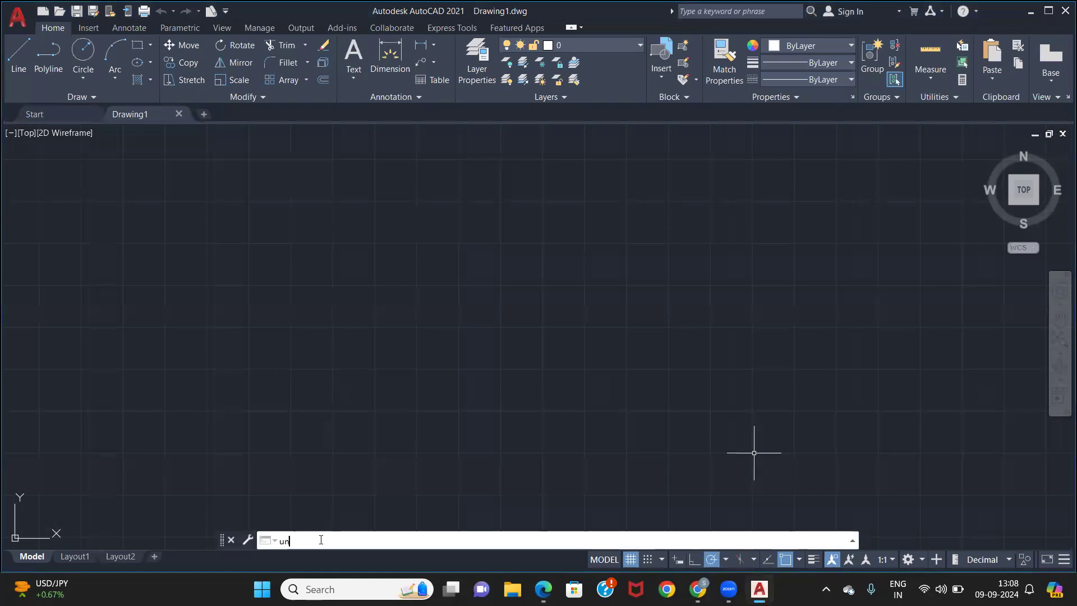
key("Return")
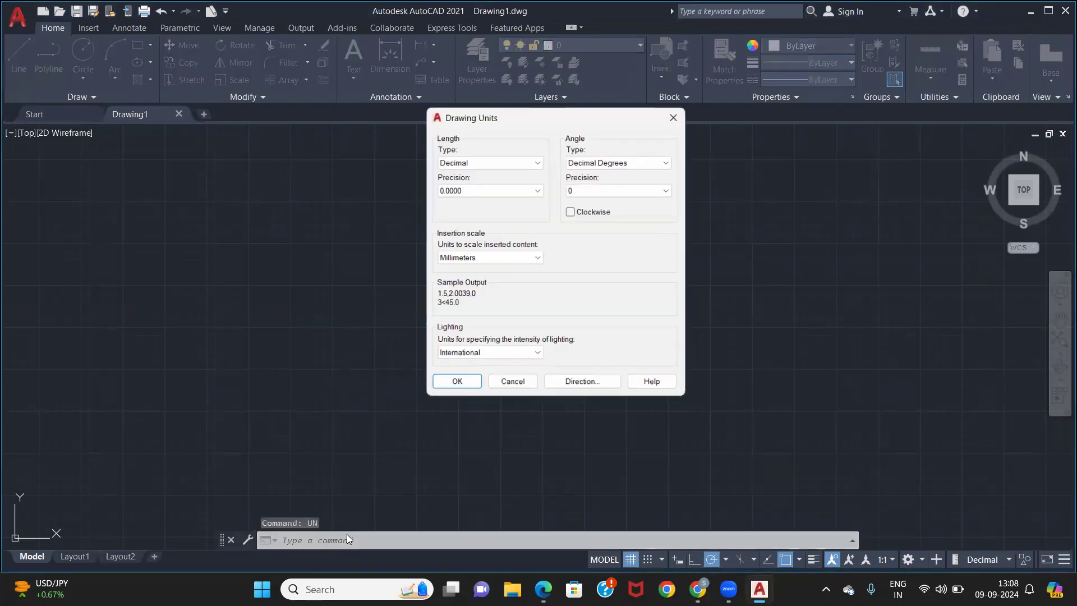
left_click(483, 162)
left_click(484, 161)
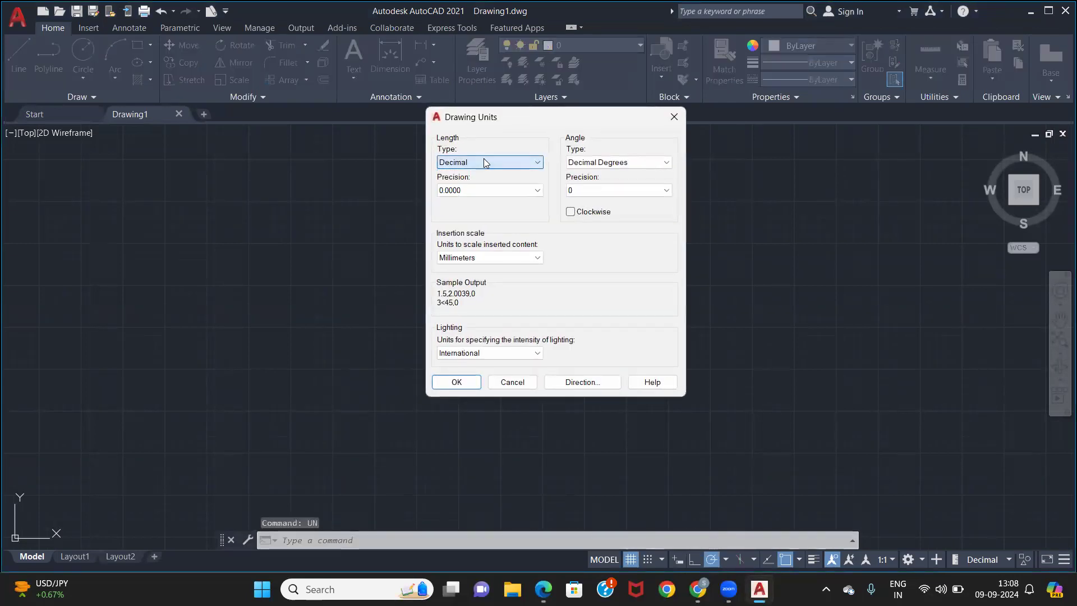
left_click(488, 258)
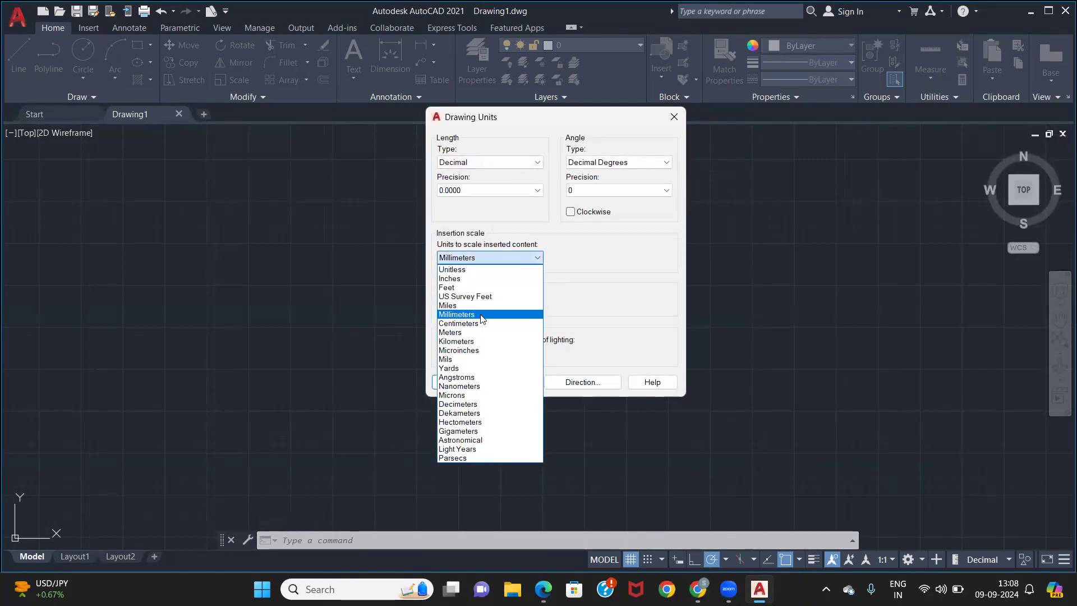
left_click(484, 316)
left_click(451, 382)
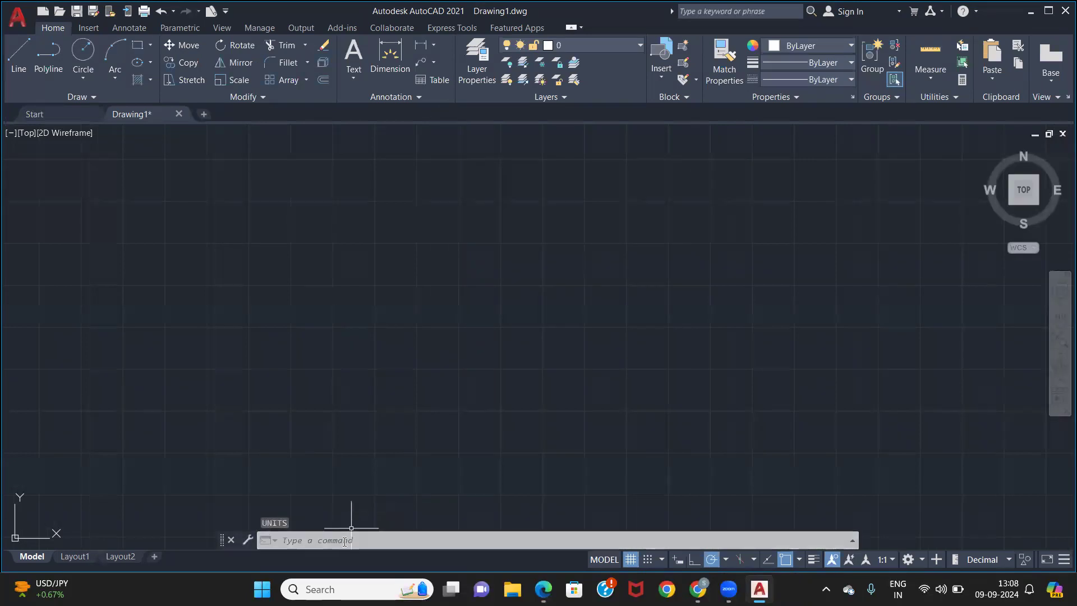
Step: Set the drawing limits with the lower left corner at 0,0 and the upper right corner at 420,297
left_click(331, 540)
type("limit")
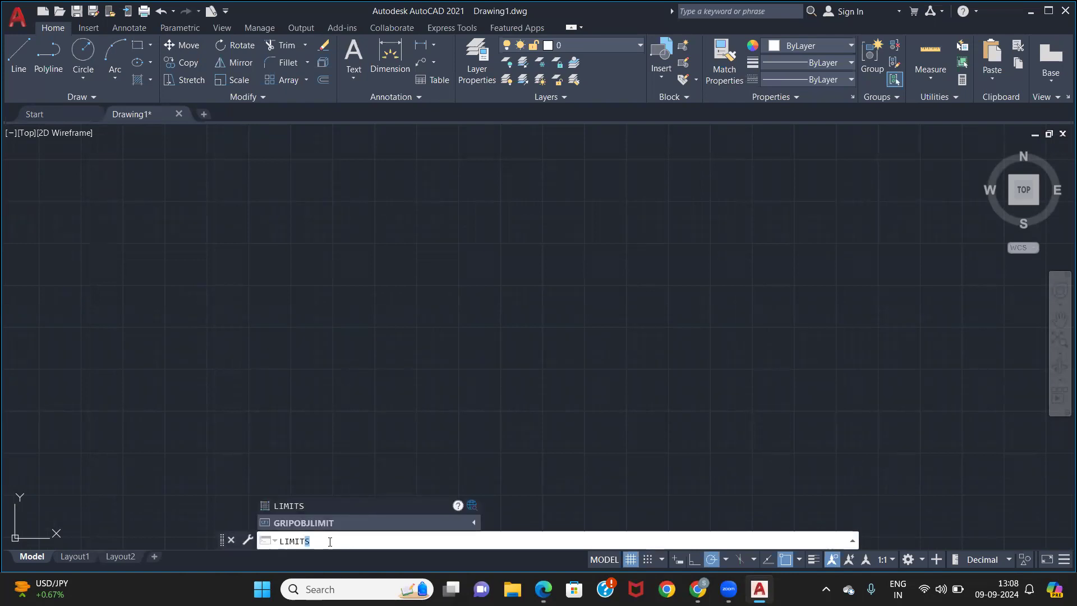
key("Return")
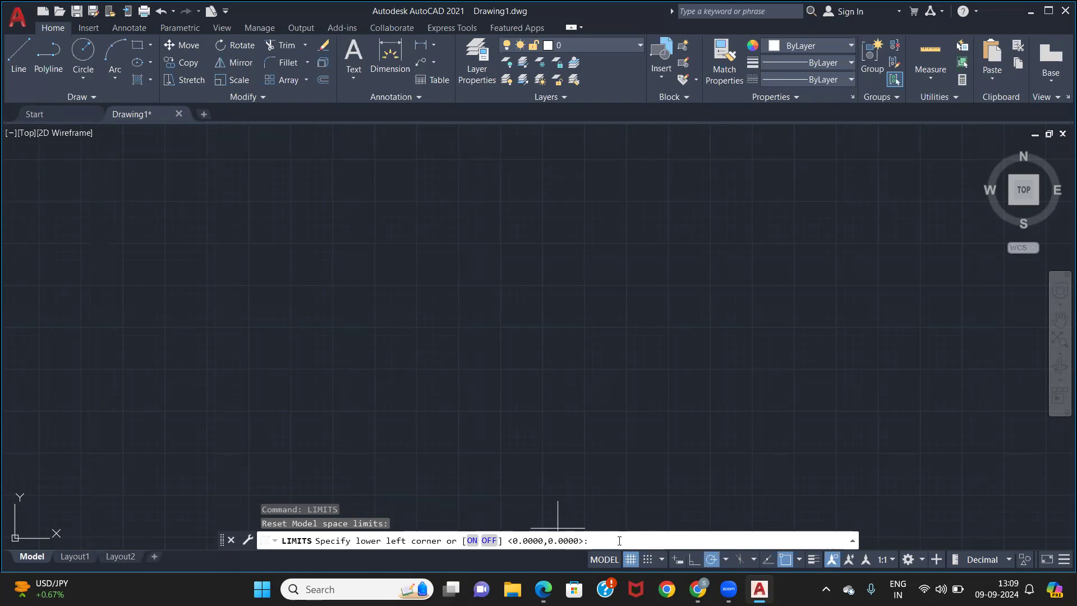
key("Return")
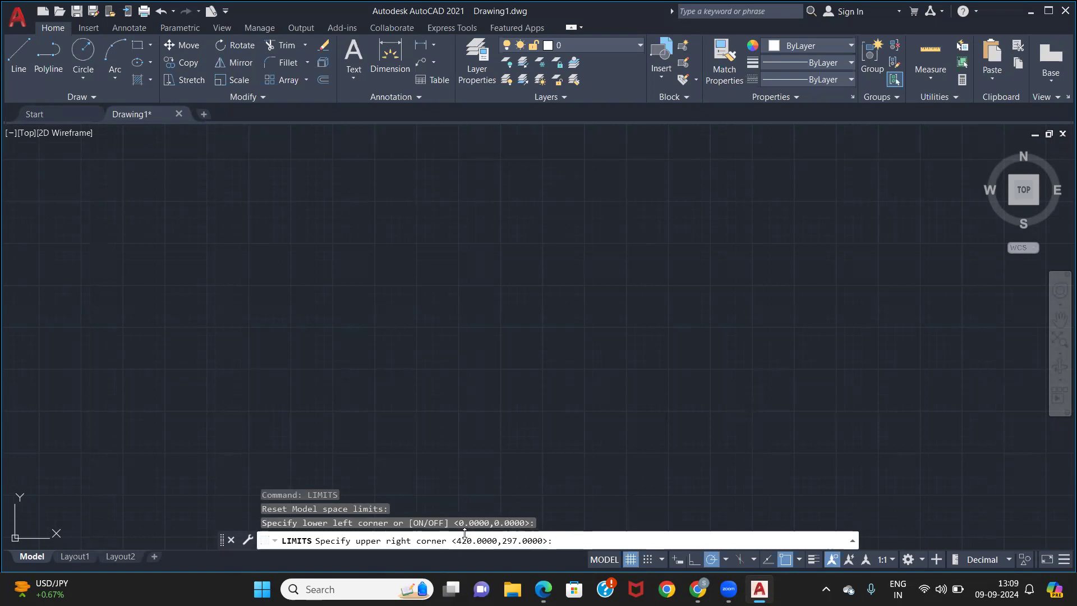
type("420,297")
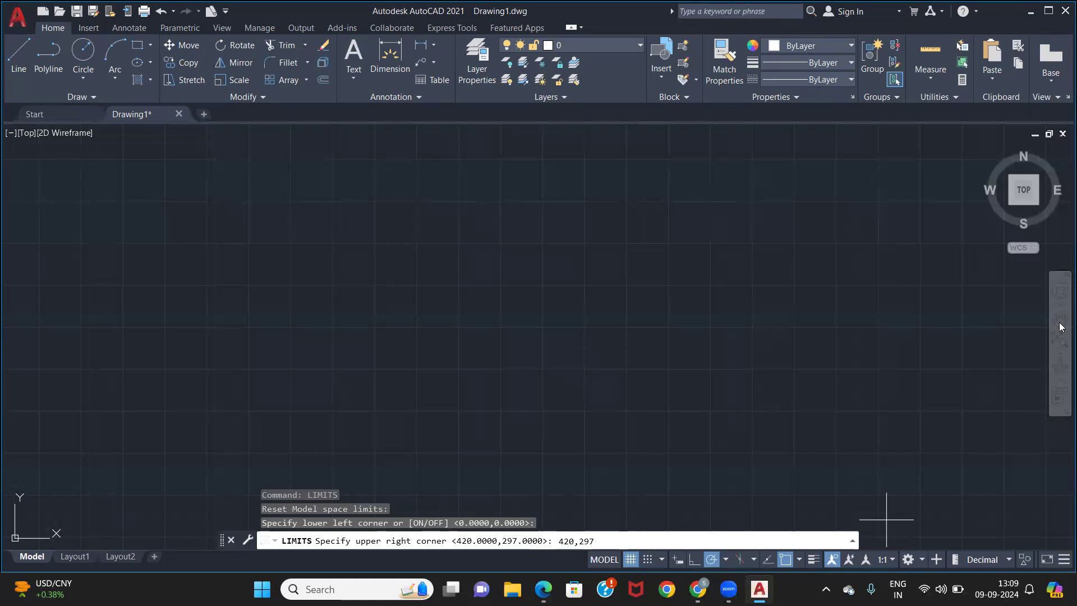
key("Return")
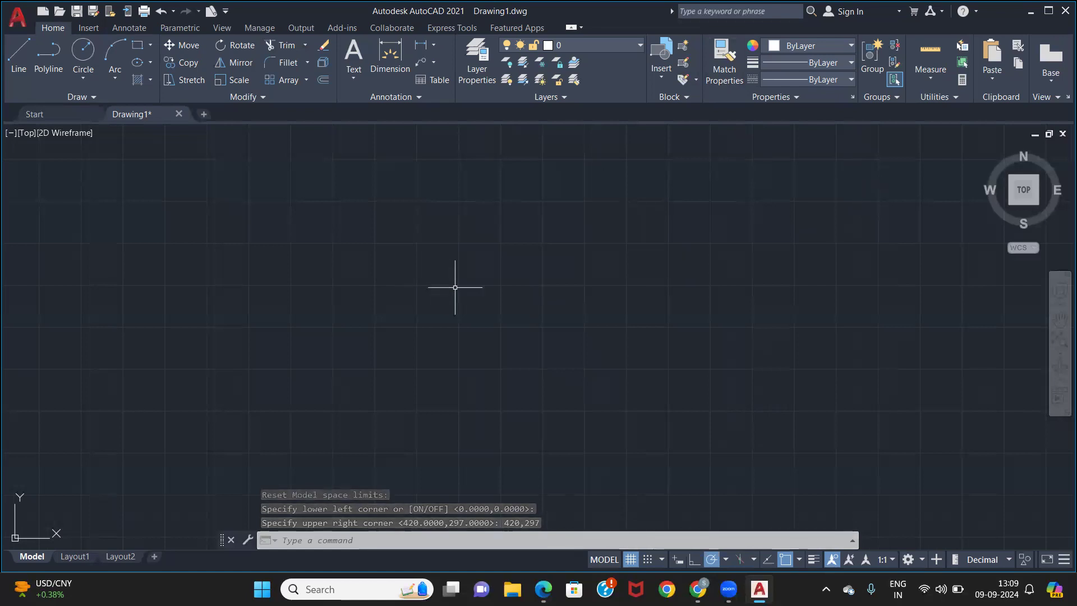
Step: Zoom with the All option to fit the drawing limits in the view
type("z")
key("Return")
type("a")
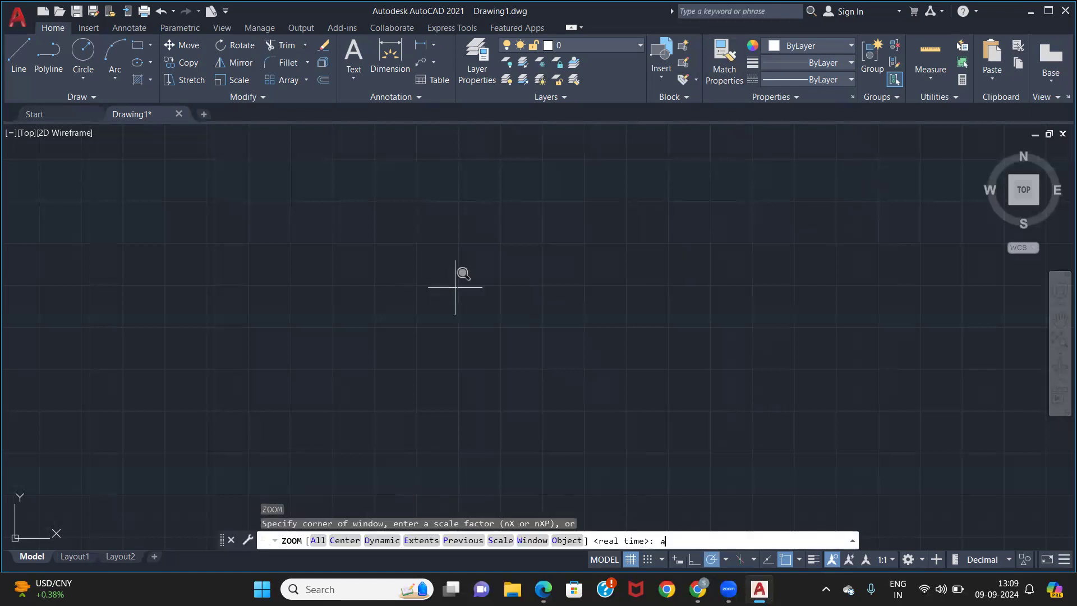
key("Return")
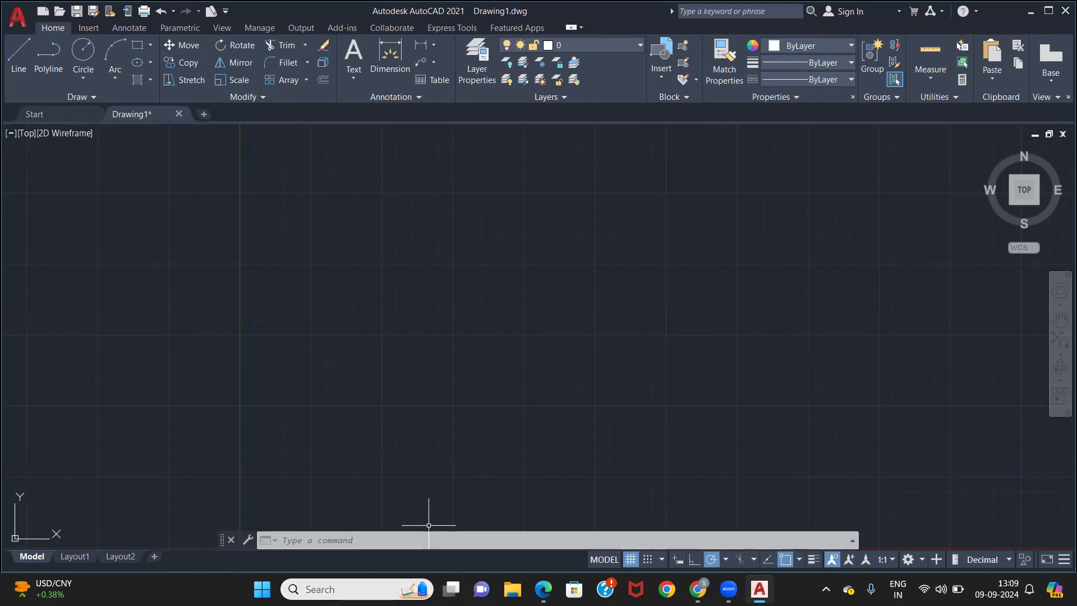
Step: Switch to Notepad, review the coordinate method notes and the absolute x,y format, and return to AutoCAD
left_click(336, 589)
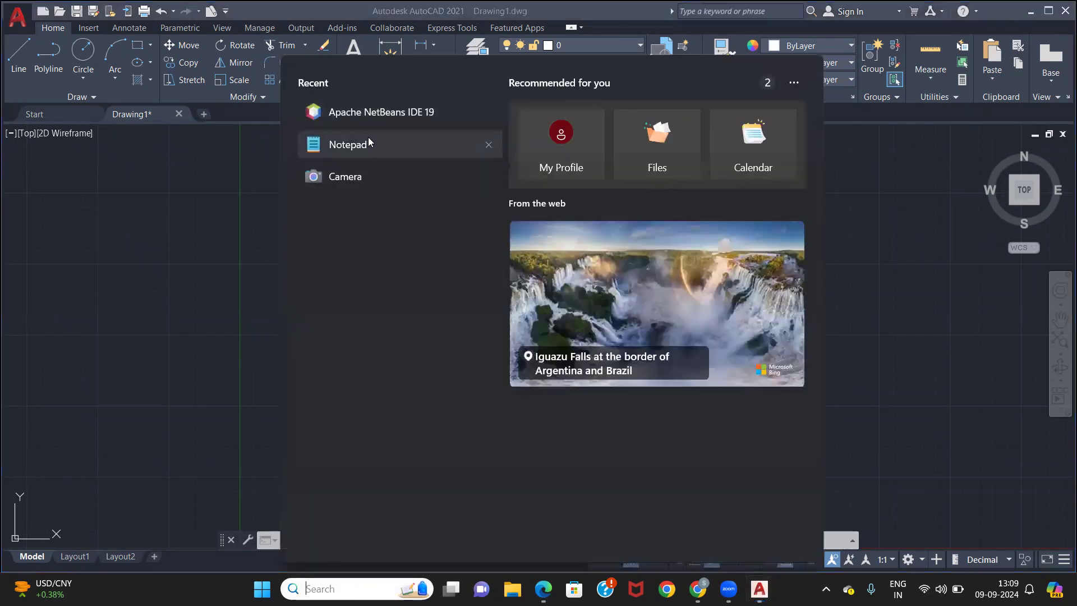
left_click(368, 137)
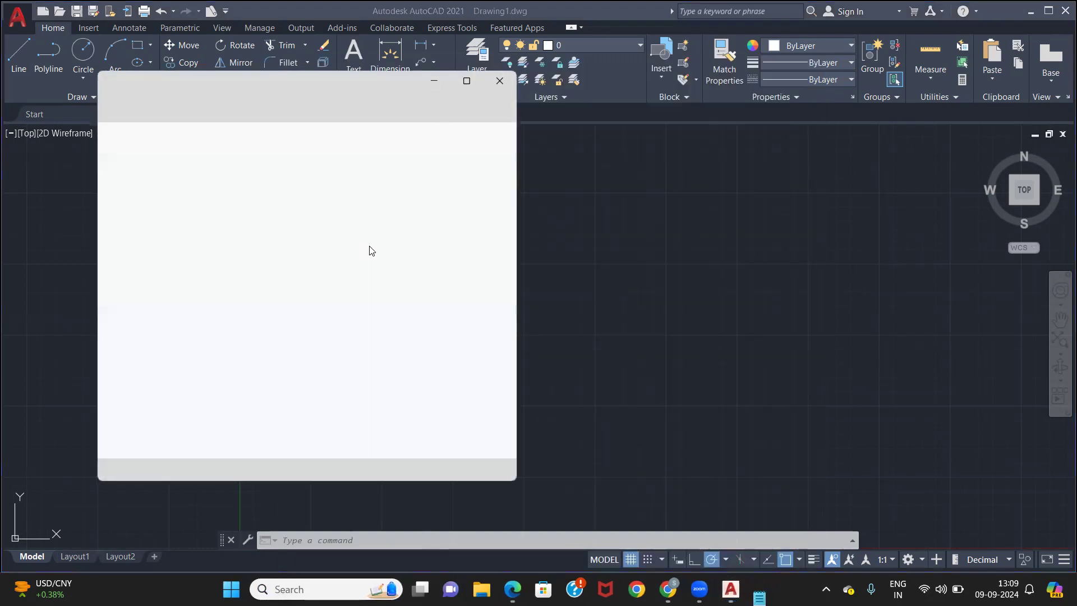
left_click(470, 89)
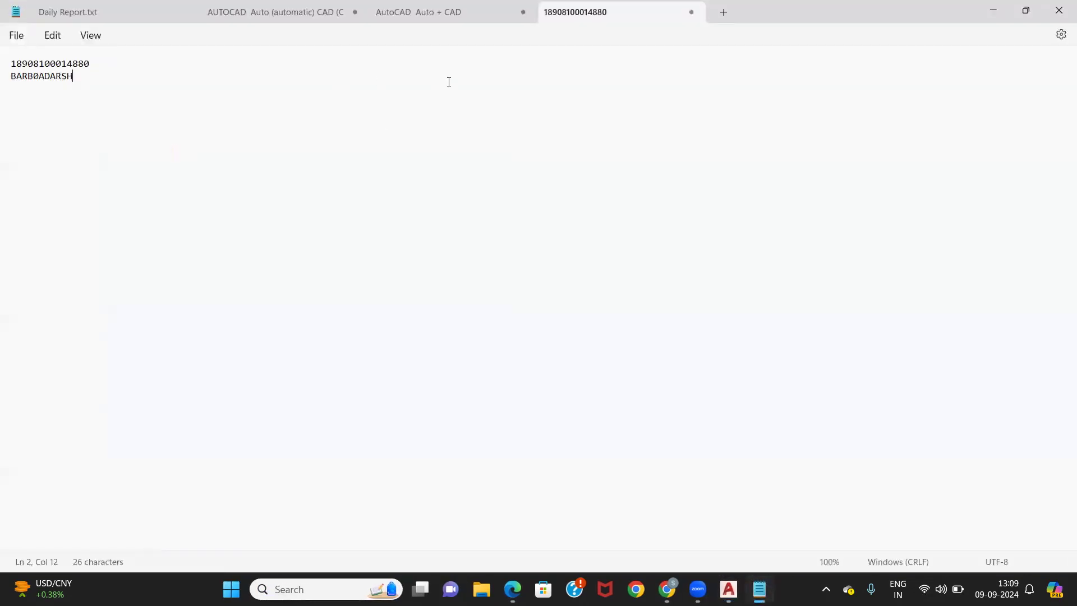
left_click(440, 13)
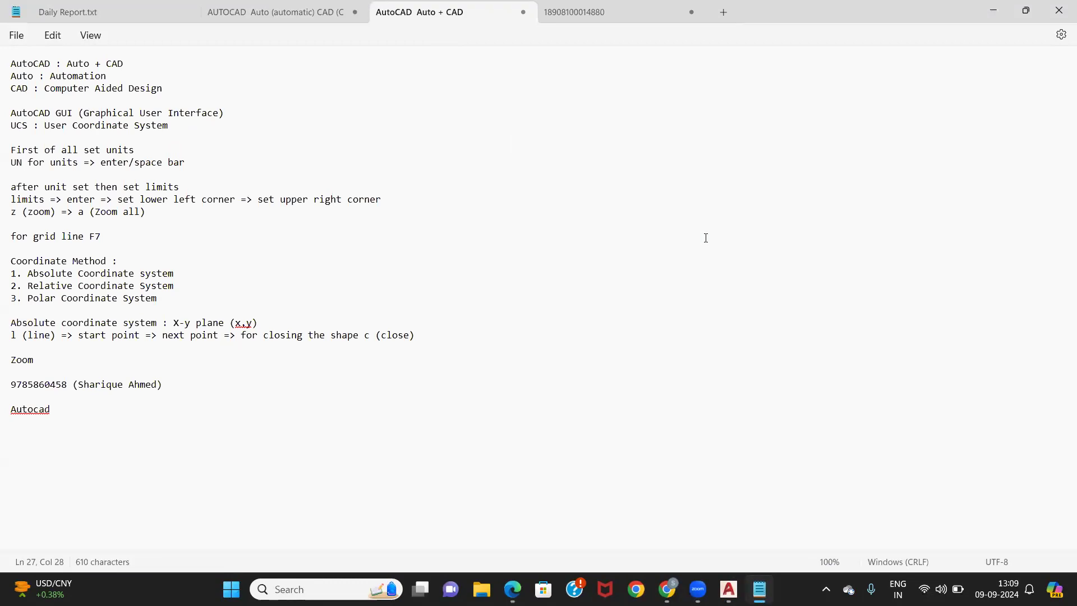
scroll(706, 238, "up", 11, "ctrl")
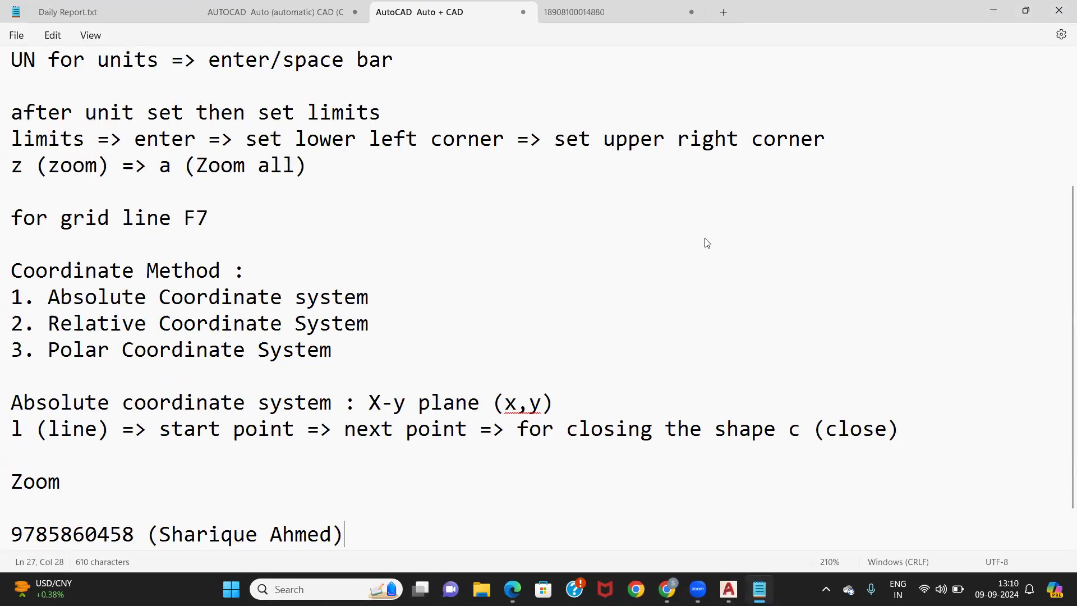
scroll(349, 333, "down", 1)
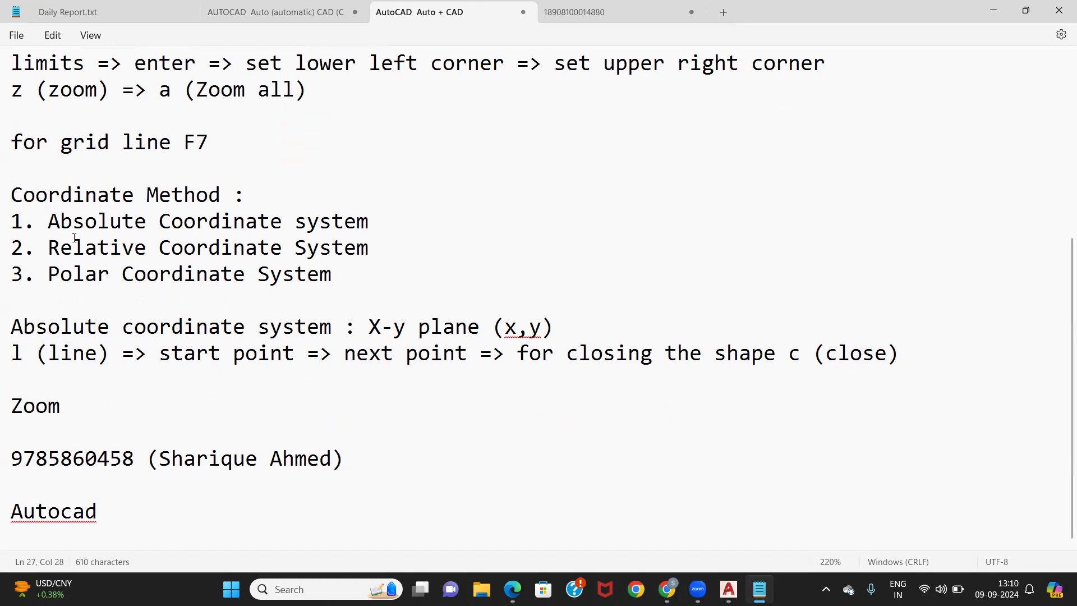
left_click_drag(504, 328, 540, 328)
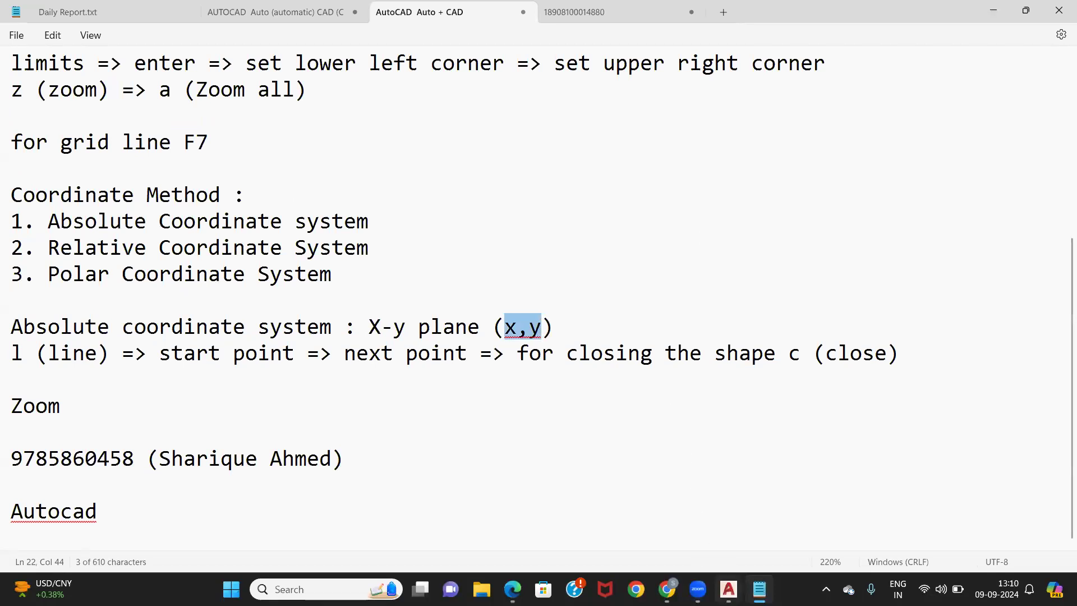
left_click(729, 589)
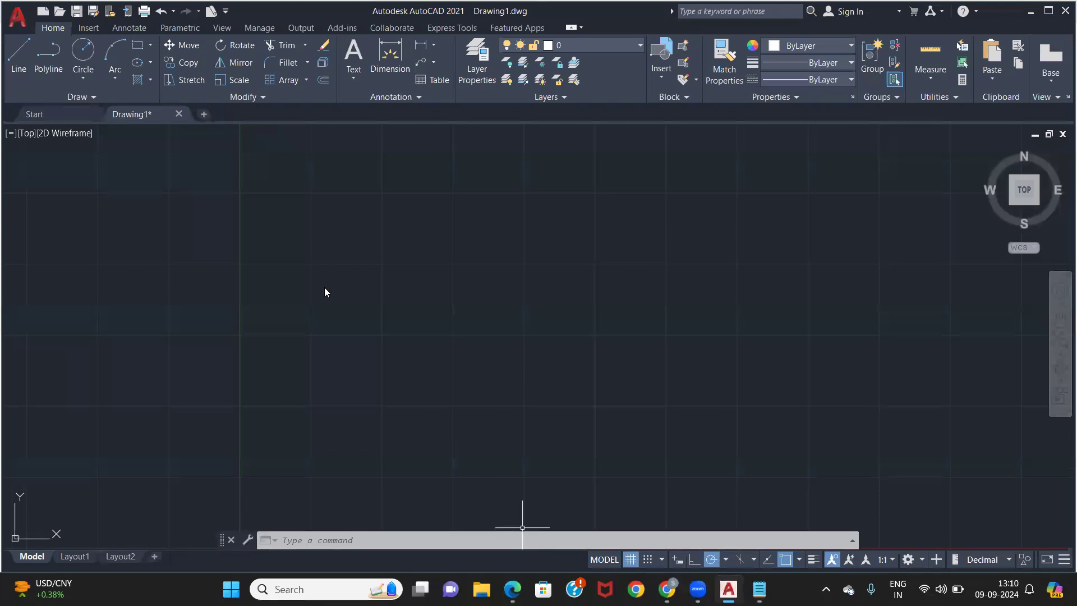
Step: Switch to Autocad Introduction.pdf, check the corner coordinates of the C-shaped profile on page 15, and return to AutoCAD
key("alt+Tab")
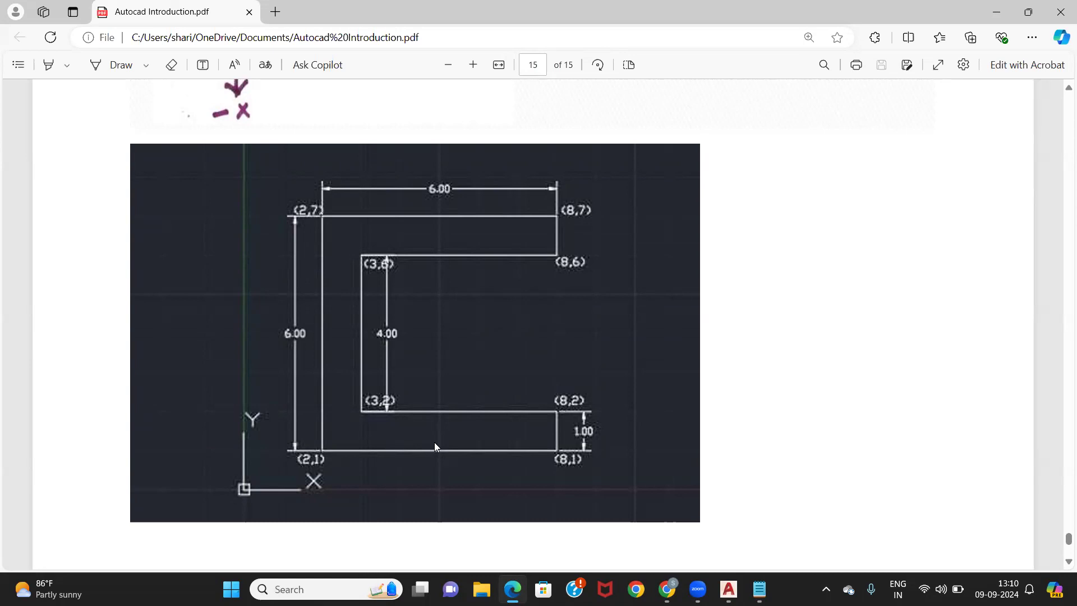
mouse_move(728, 589)
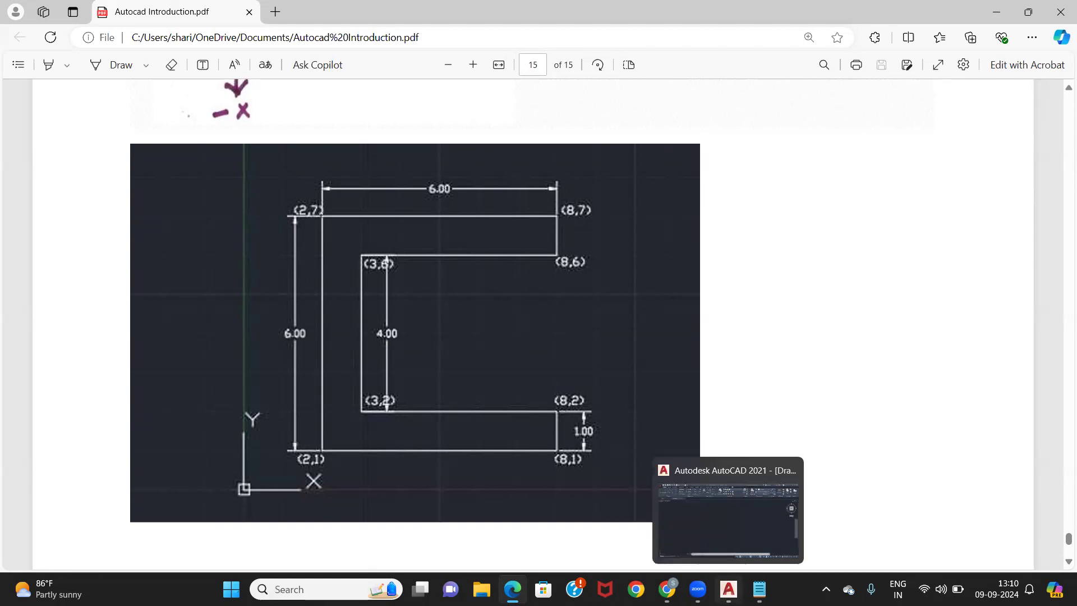
left_click(652, 544)
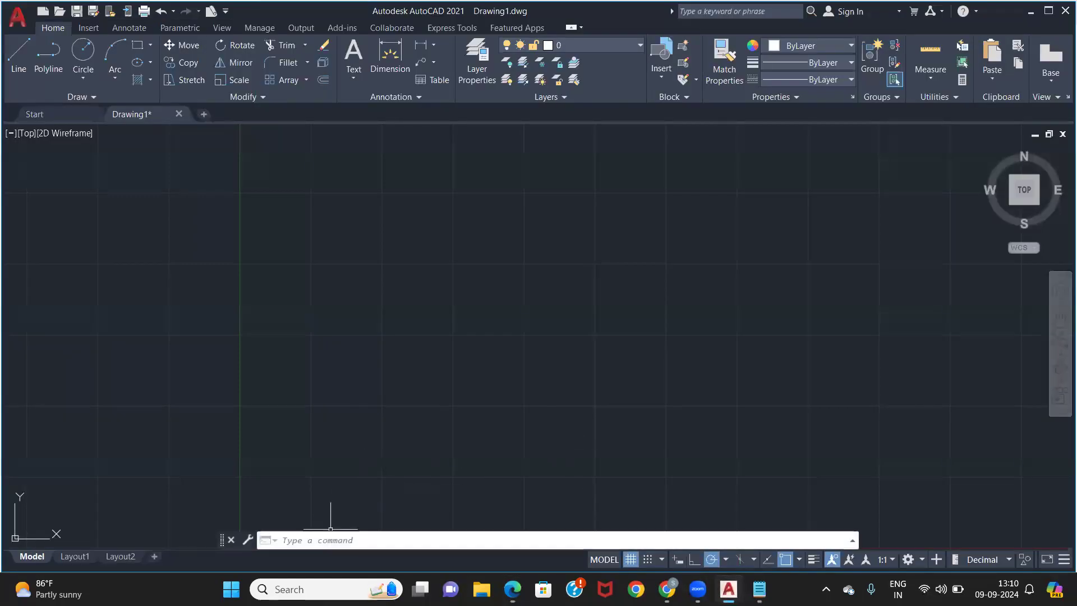
Step: Draw the bottom edge of the C-shaped profile as a line from absolute point 2,1 to 8,1
type("l")
key("Return")
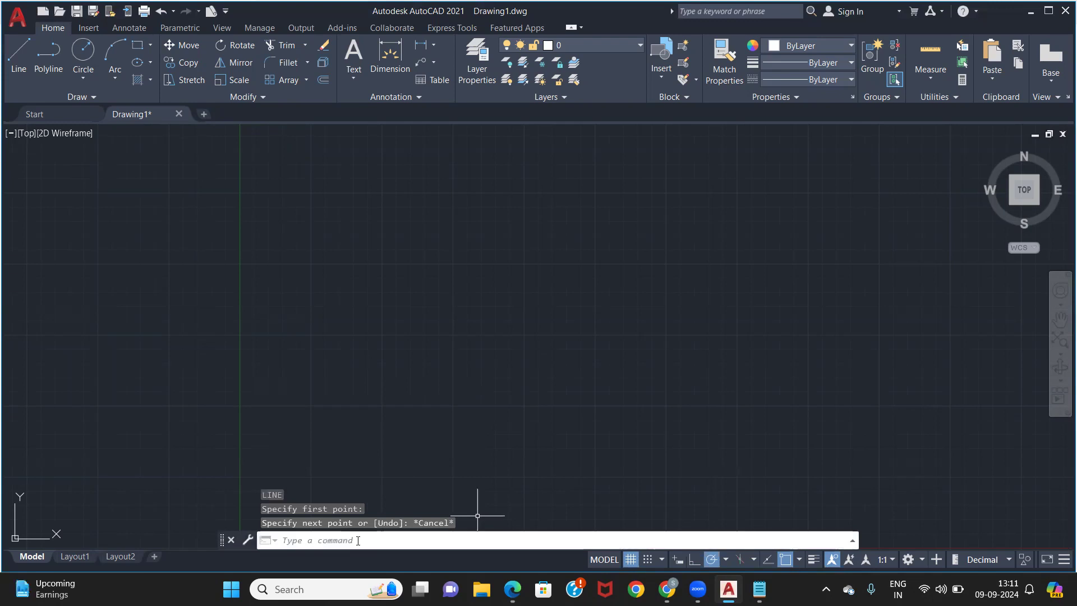
left_click(358, 541)
type("l")
key("Return")
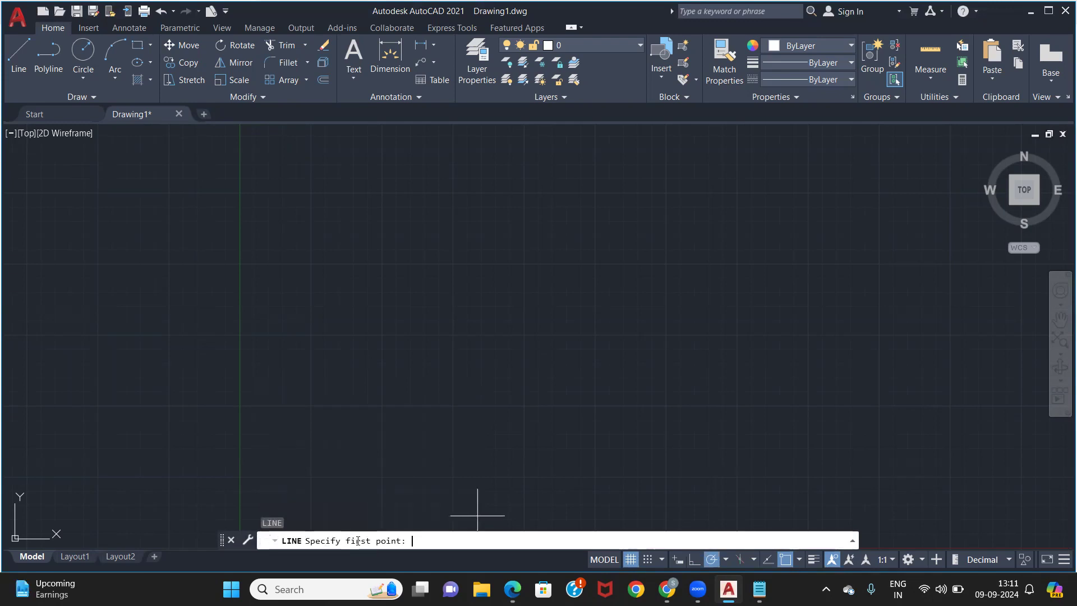
type("2,")
type("1")
key("Return")
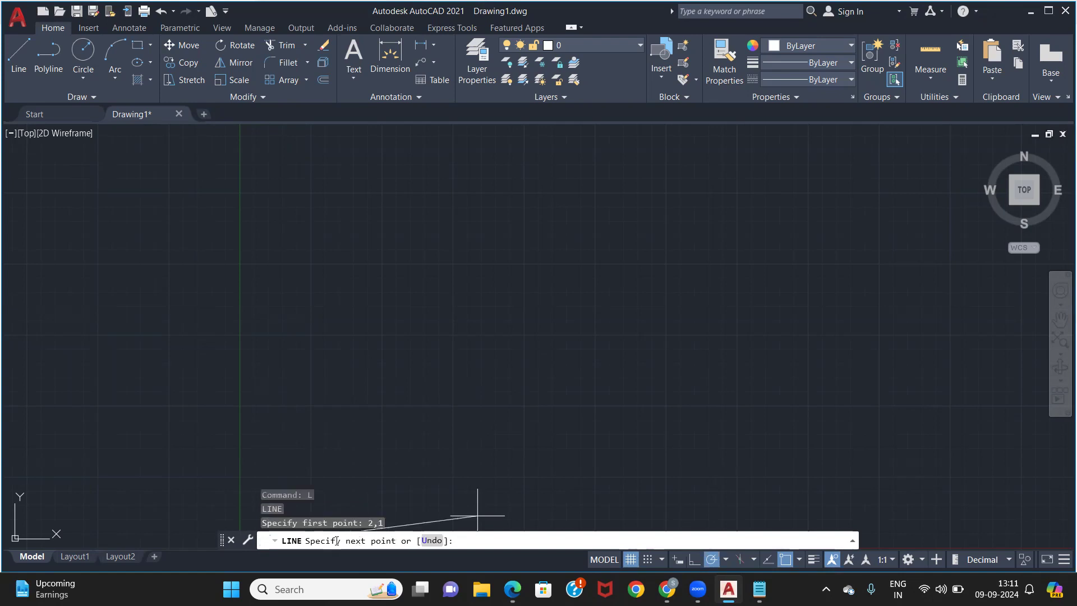
scroll(402, 514, "down", 4)
mouse_move(379, 512)
middle_mouse_down()
mouse_move(427, 199)
mouse_move(359, 396)
middle_mouse_up()
scroll(307, 416, "up", 7)
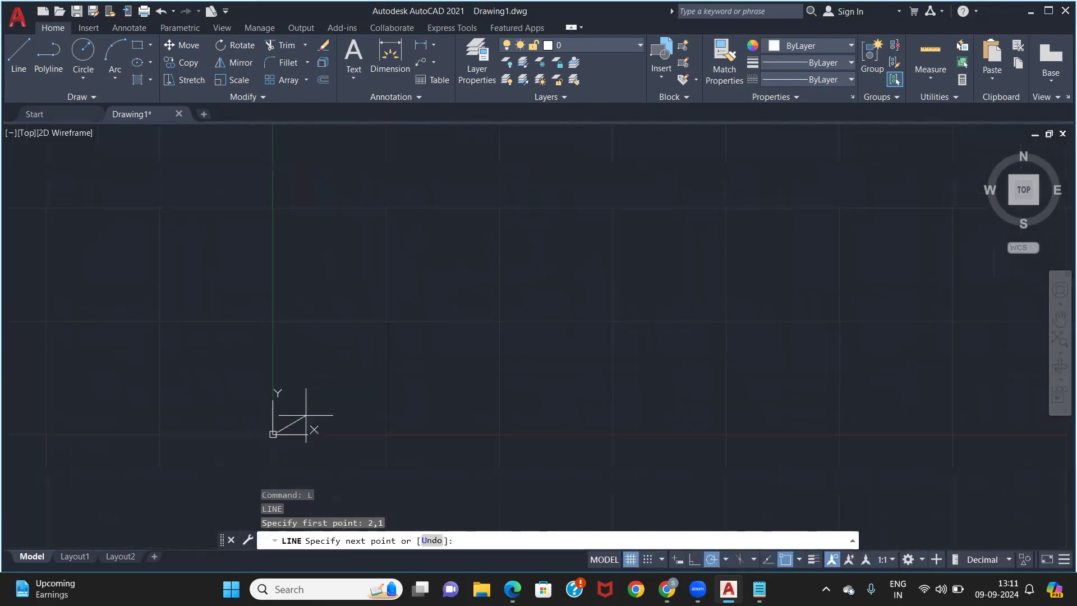
scroll(218, 476, "up", 6)
scroll(288, 418, "up", 5)
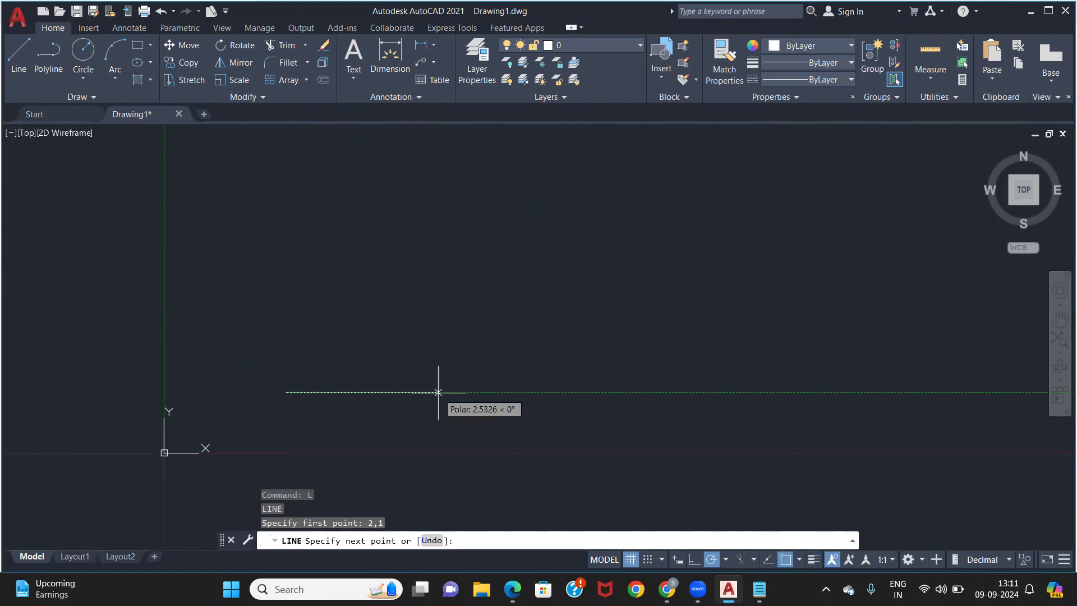
type("8,")
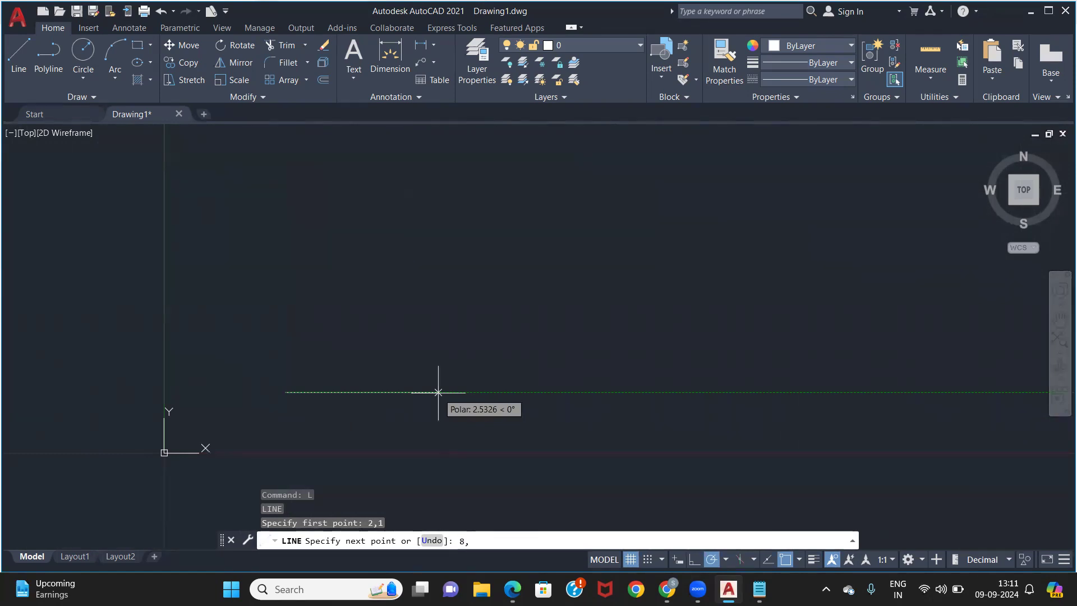
type("1")
key("Return")
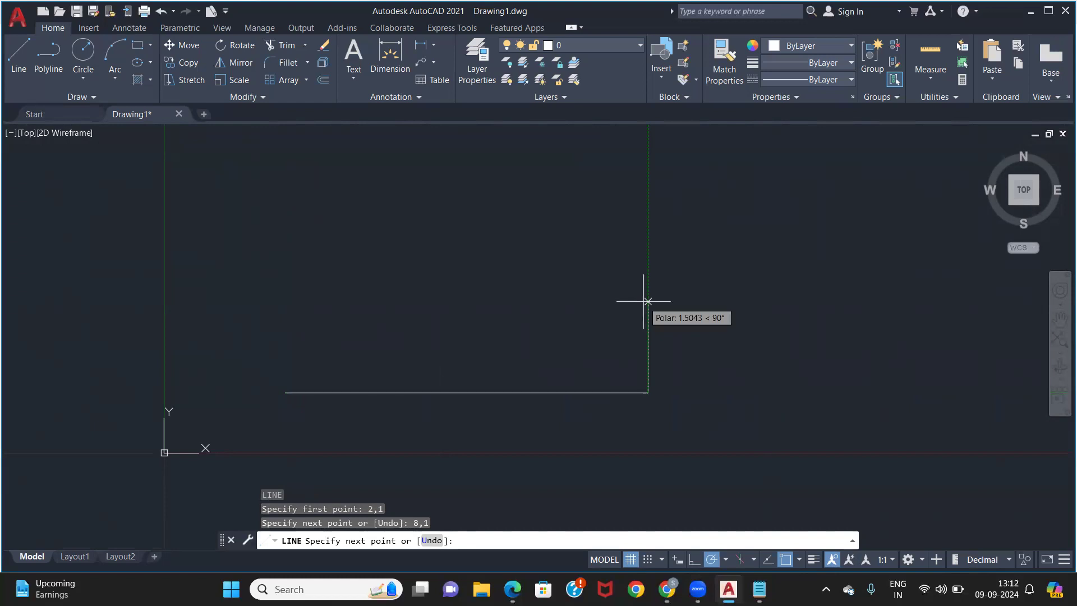
Step: Continue the line through absolute points 8,2 and 3,2 to 3,6 for the lower arm and inner vertical edge
type("8,2")
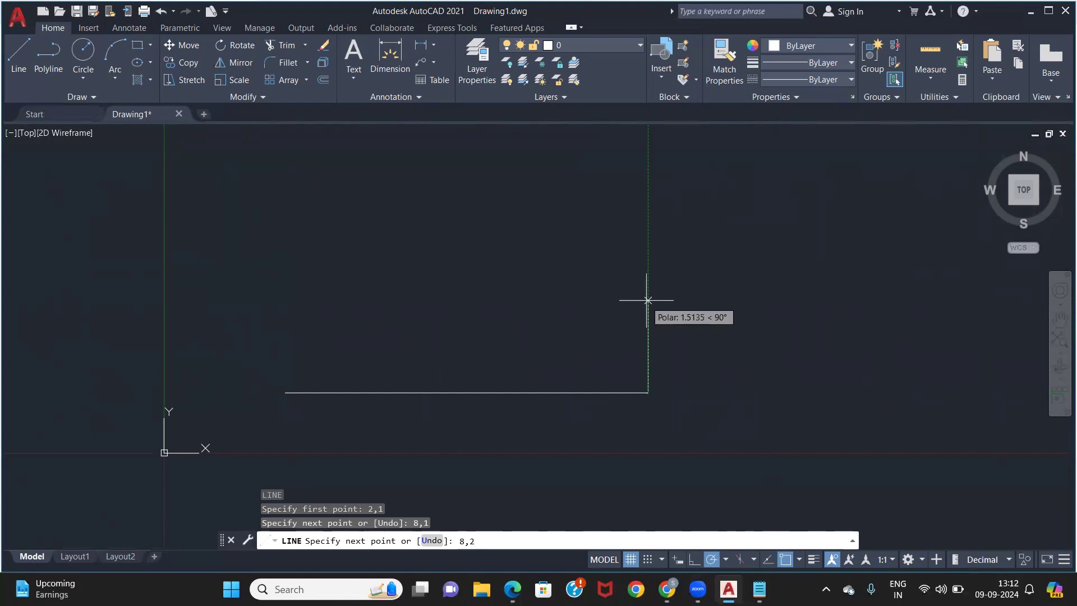
key("Return")
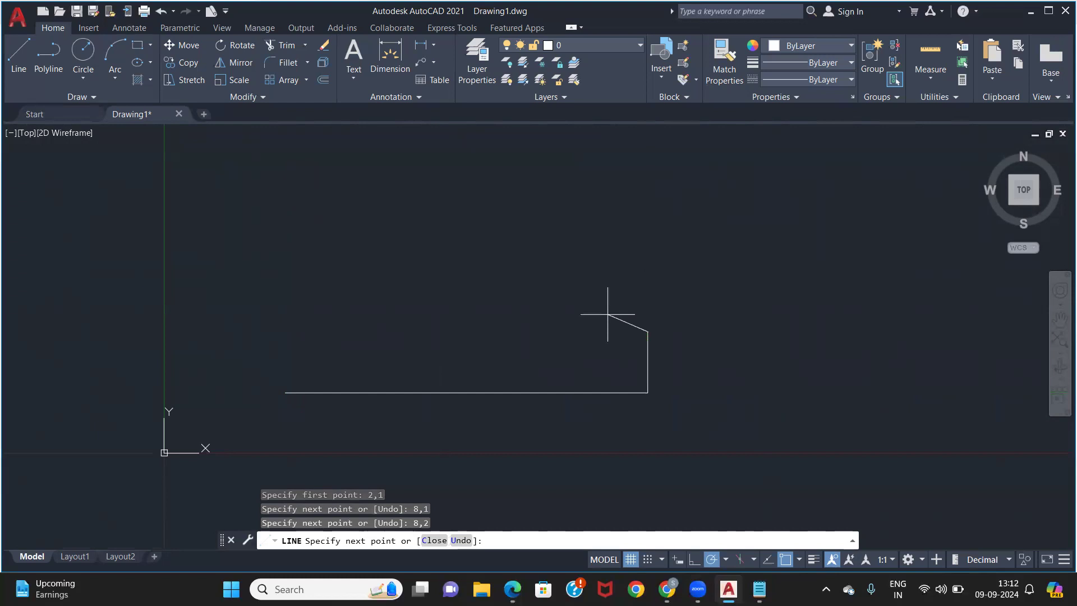
type("3,2")
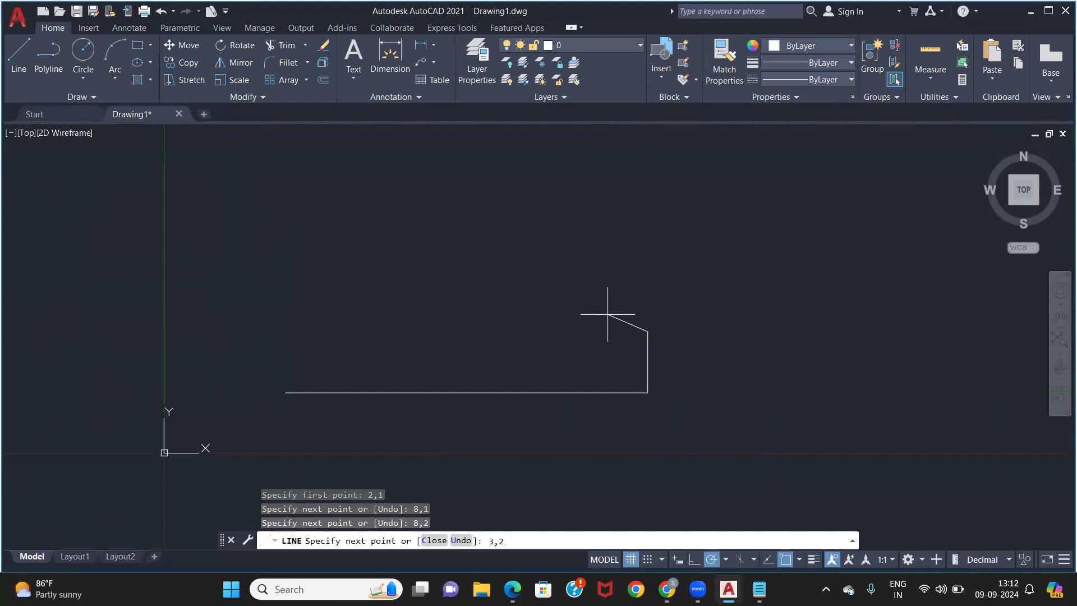
key("Return")
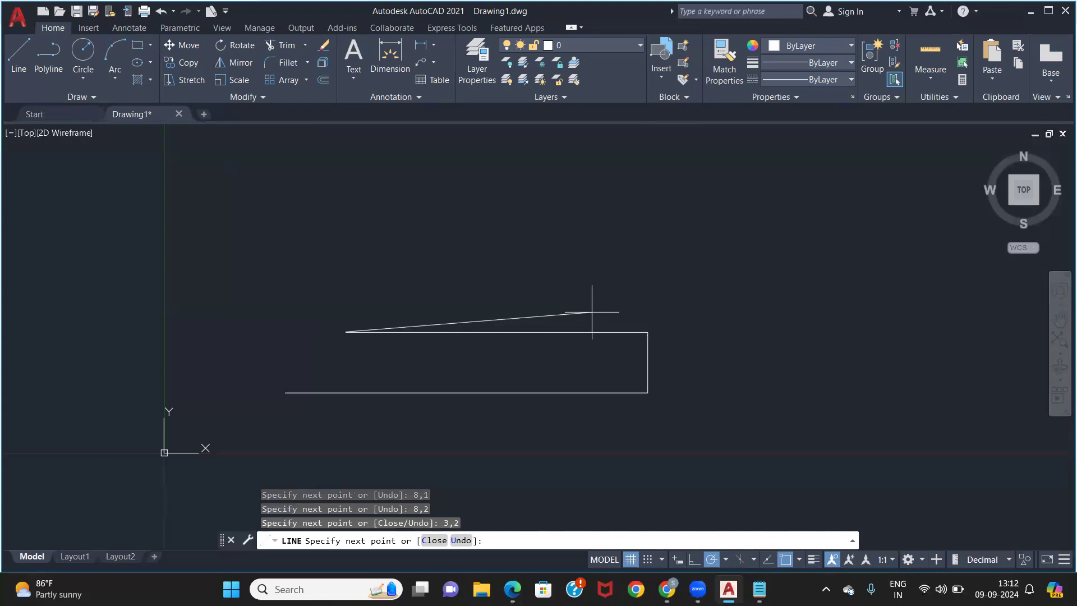
type("3,6")
key("Return")
Step: Continue the line through absolute points 8,6, 8,7 and 2,7 for the upper arm, and close the shape
scroll(592, 311, "down", 4)
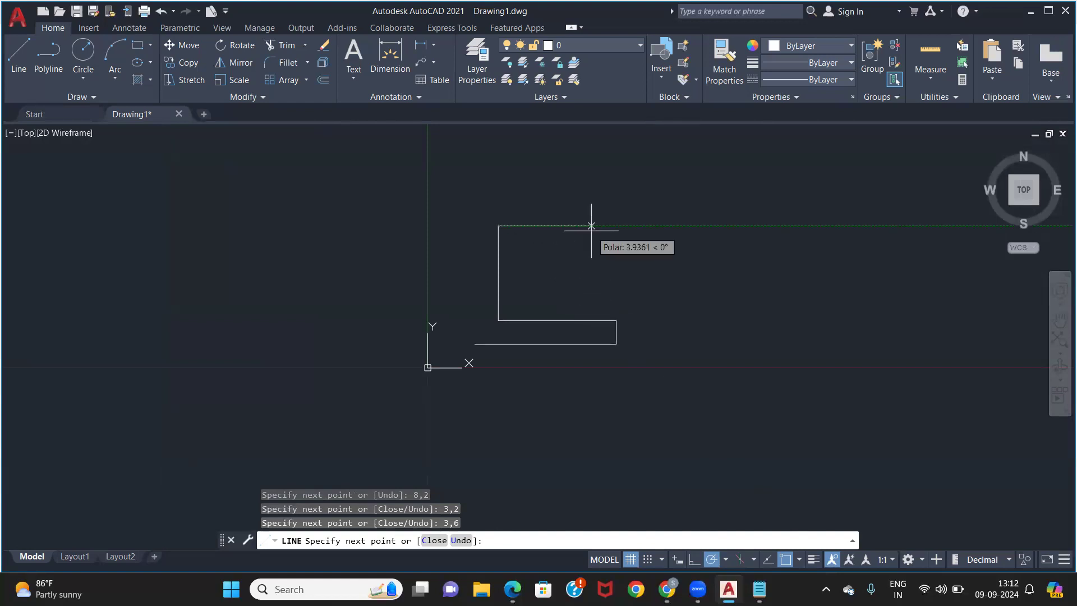
type("8,6")
key("Return")
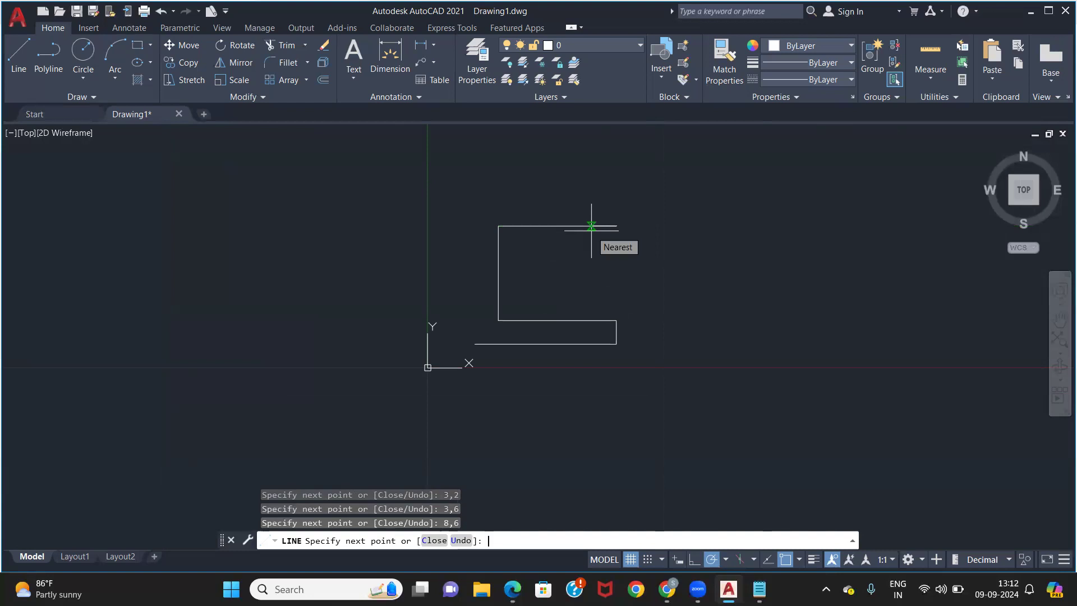
type("8,7")
key("Return")
type("2,")
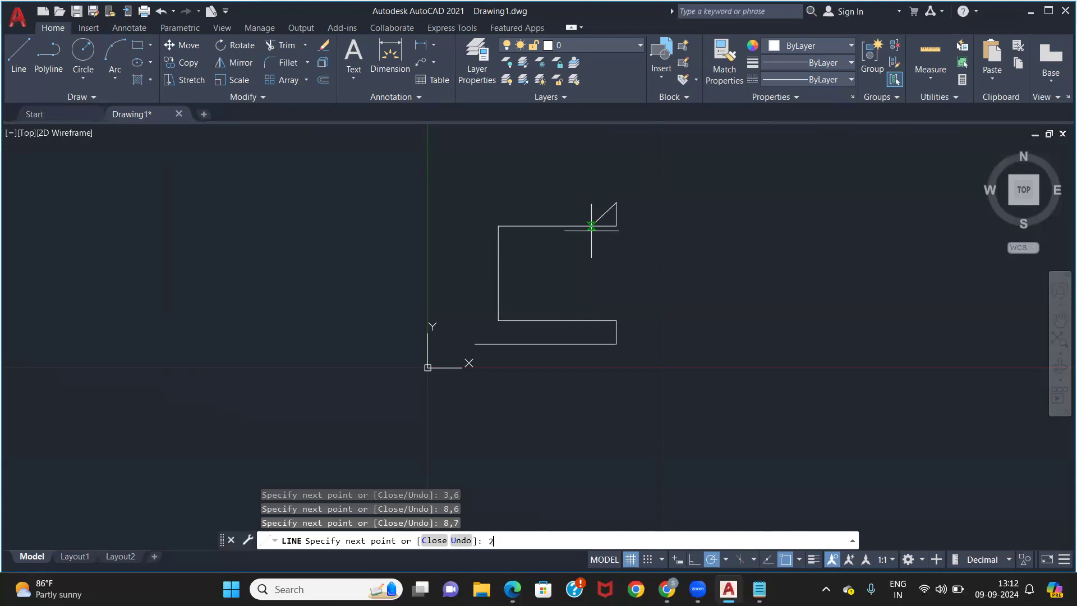
type("7")
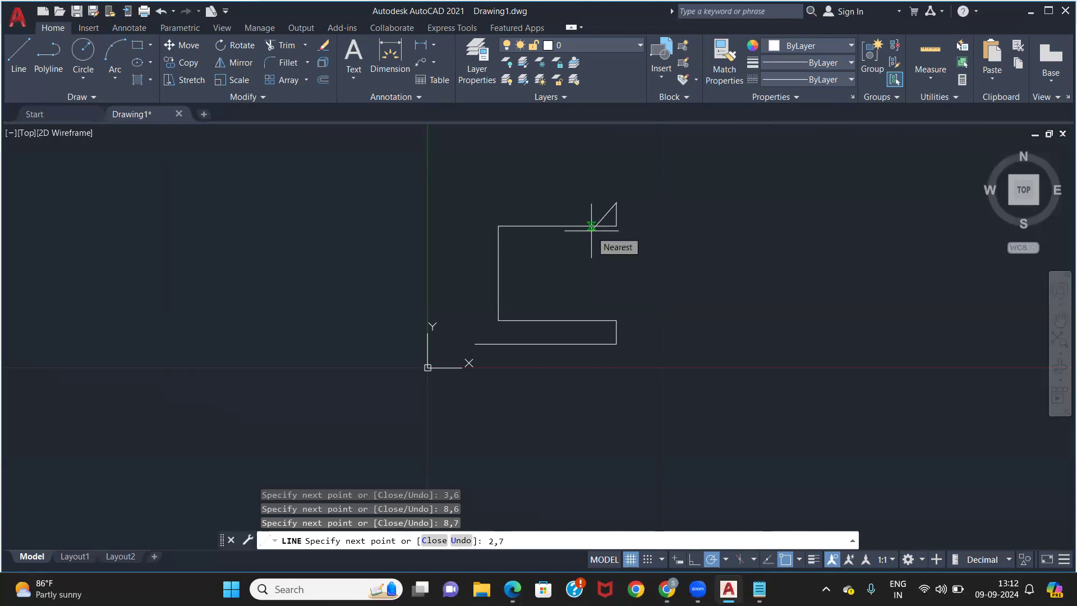
key("Return")
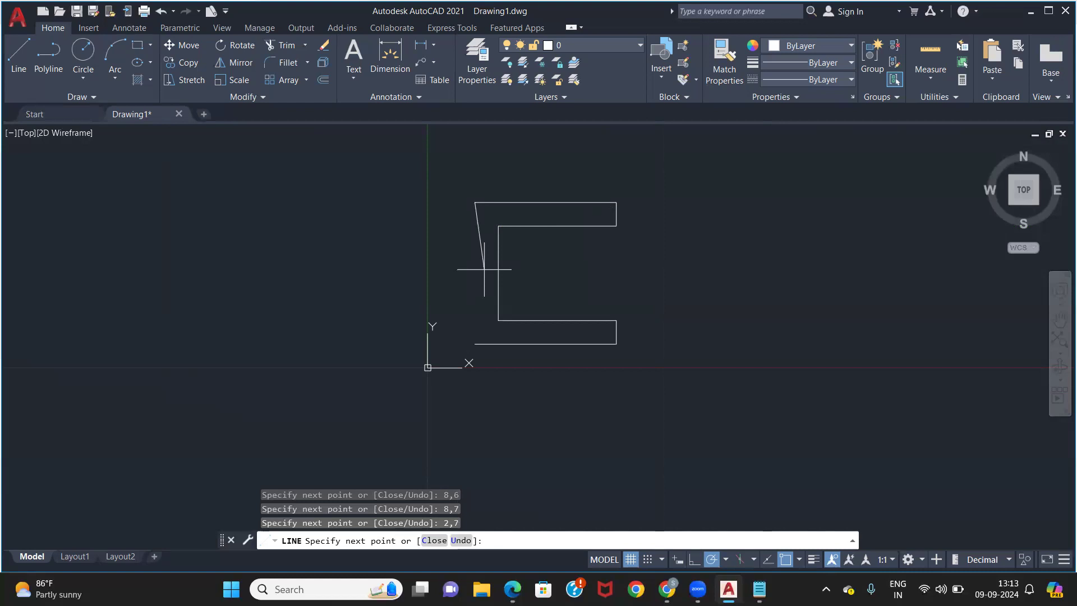
type("c")
key("Return")
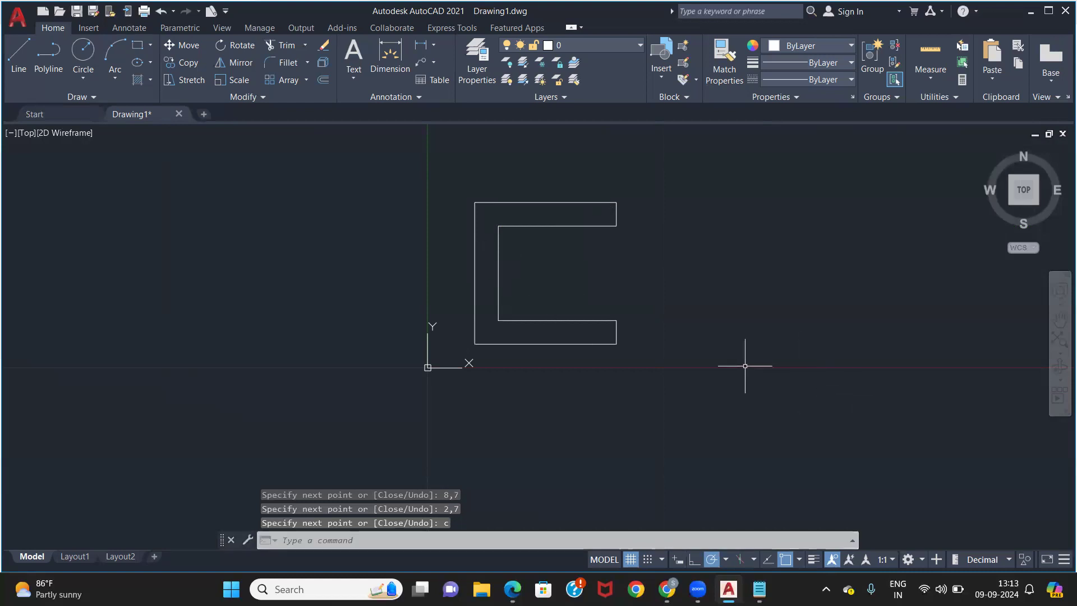
Step: Move the whole C-shaped profile horizontally to the right, leaving the area beside the origin free
left_click(693, 362)
left_click(460, 183)
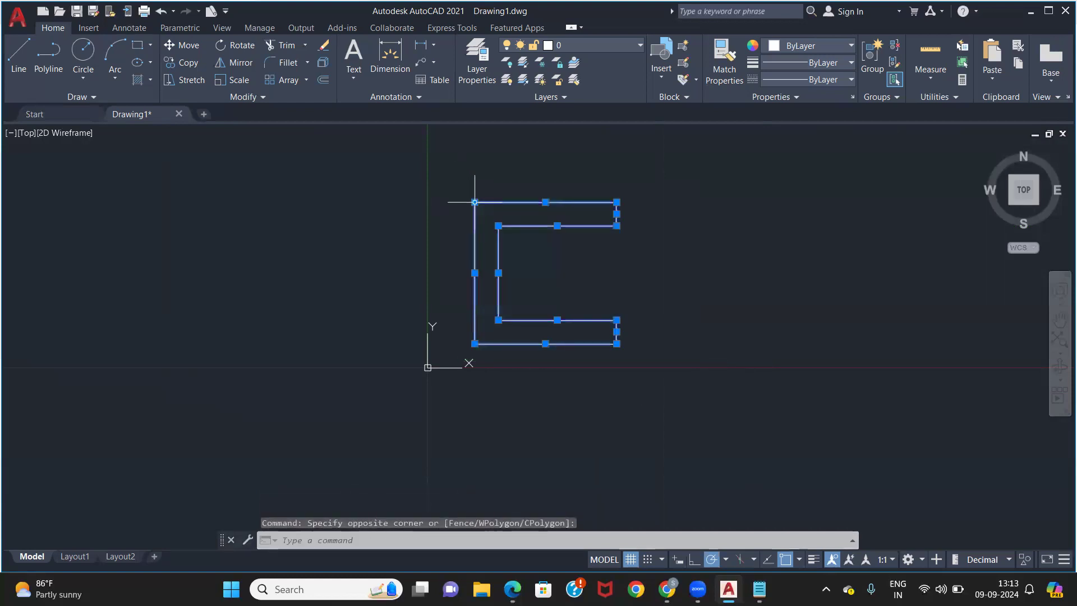
type("M")
key("Return")
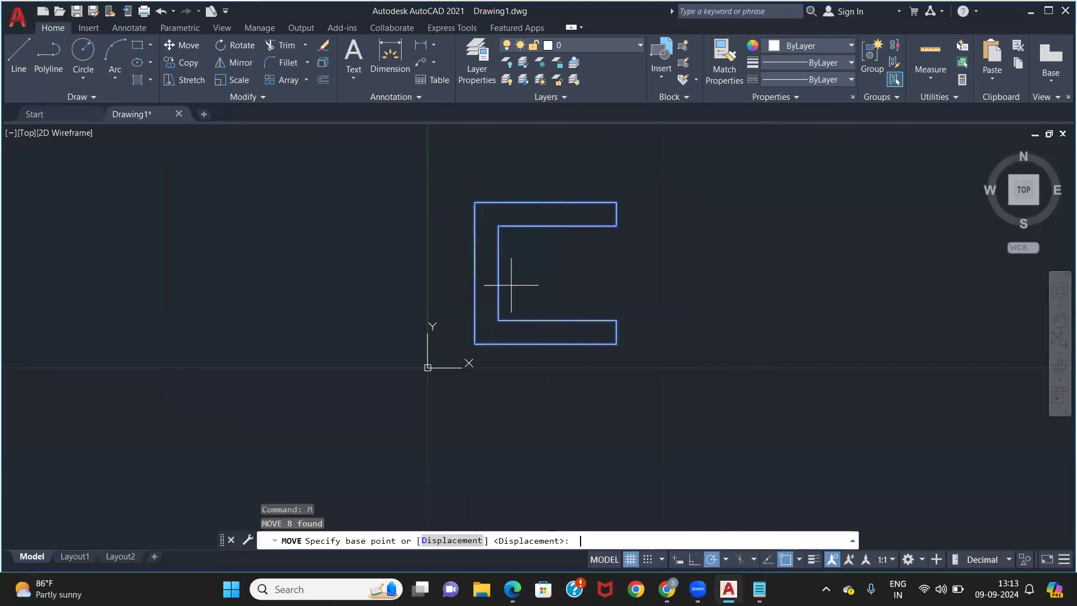
left_click(498, 281)
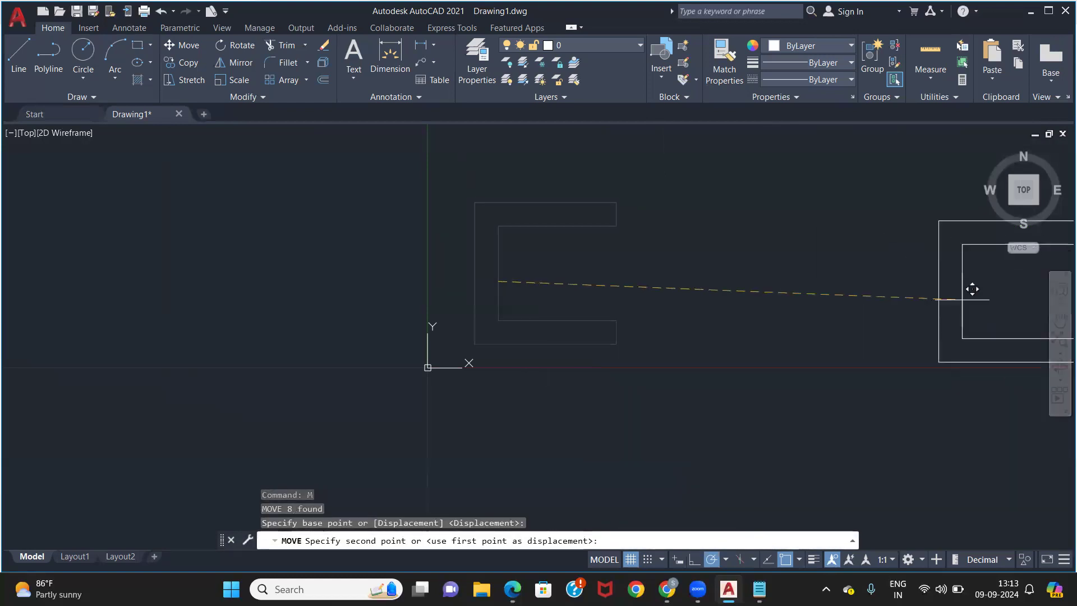
left_click(879, 280)
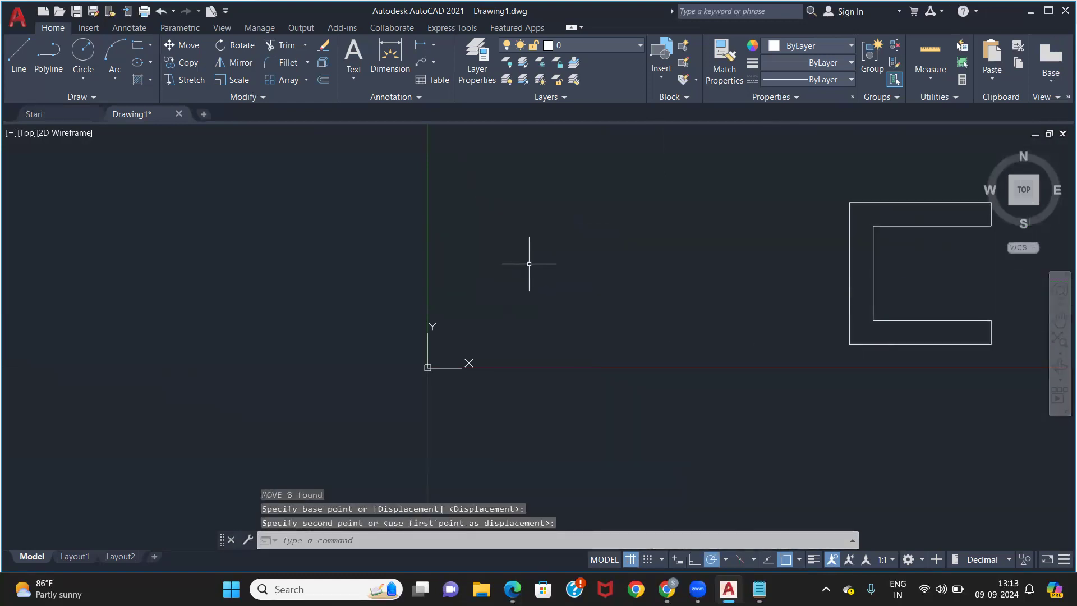
Step: Switch to Notepad, review the notes on coordinate systems and the line command, and return to AutoCAD
scroll(615, 291, "up", 5)
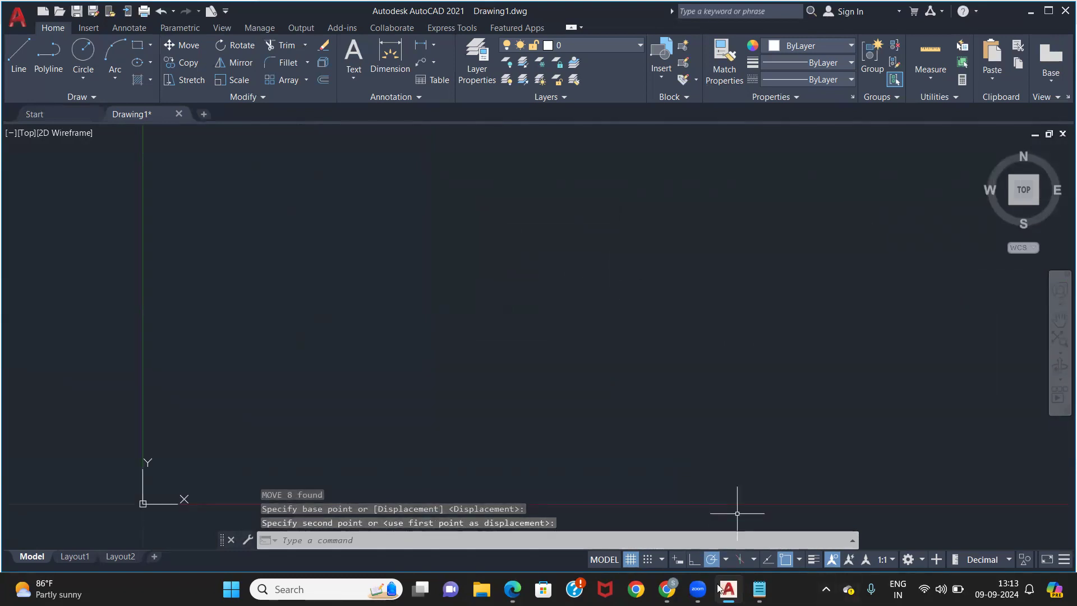
left_click(759, 589)
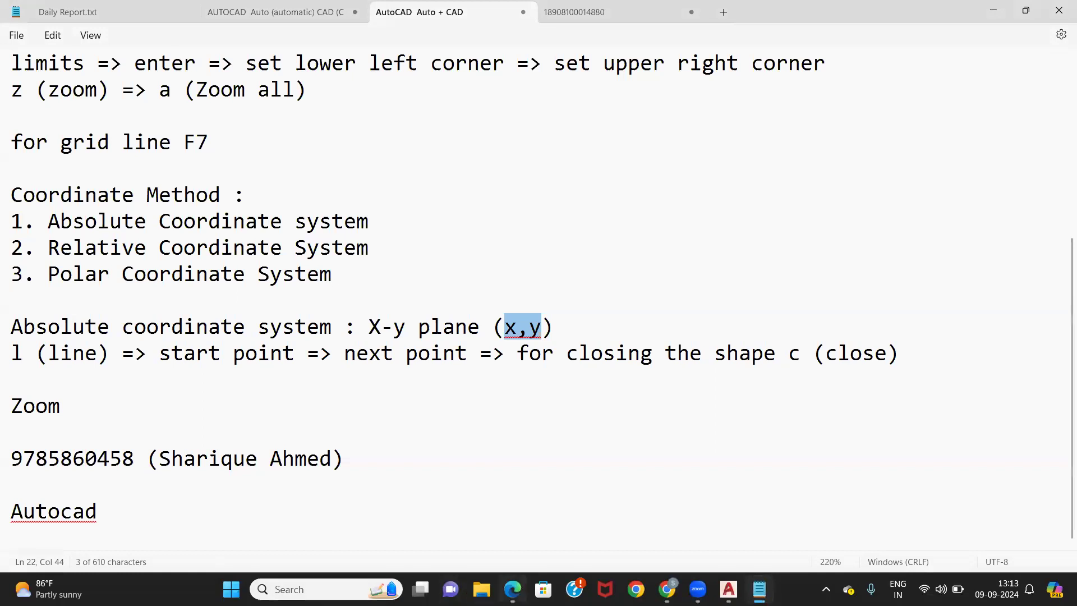
mouse_move(512, 589)
key("super")
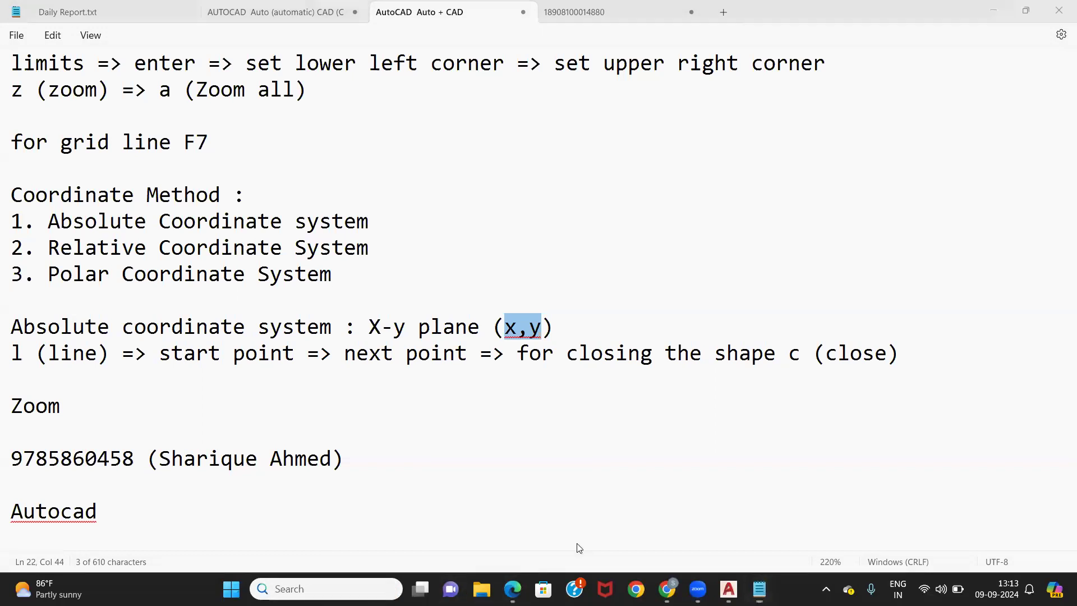
key("alt+Tab")
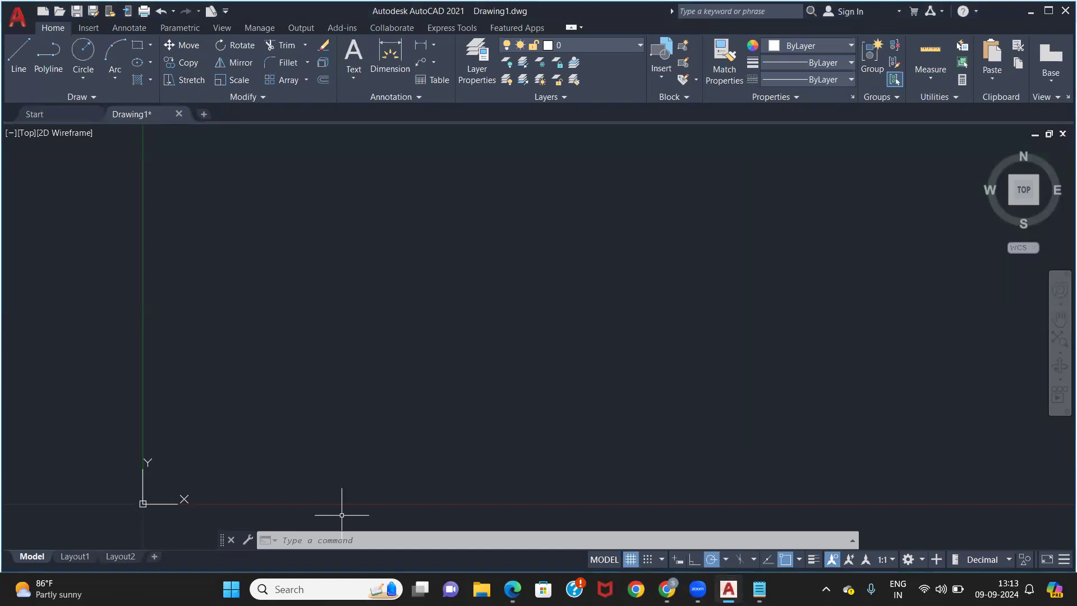
Step: Draw the bottom edge of a second C-shaped profile from point 2,1 with the relative coordinate @6,0
type("l")
key("Return")
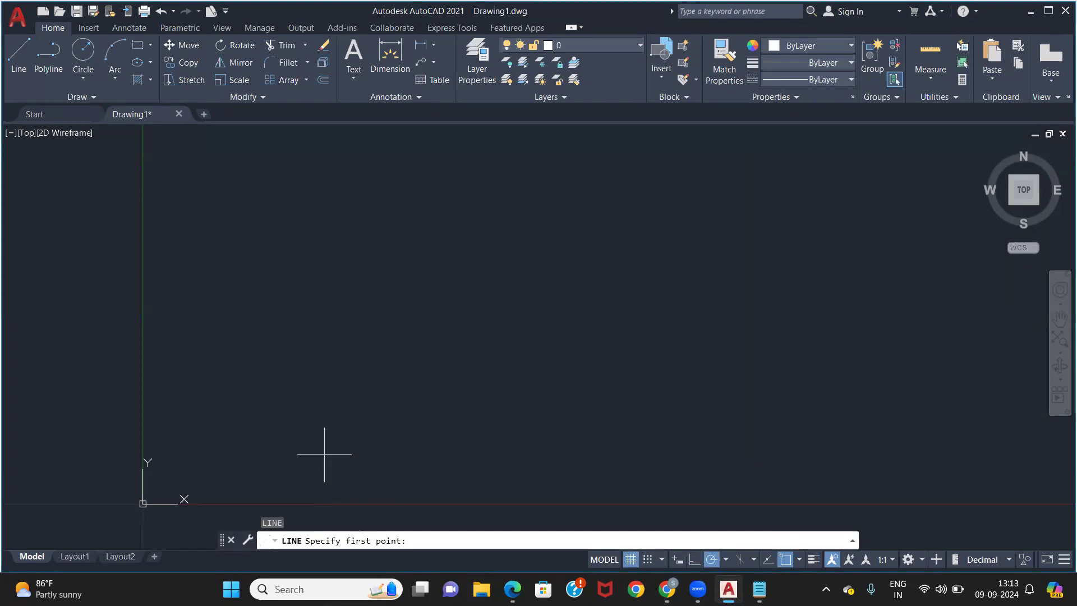
type("2,1")
key("Return")
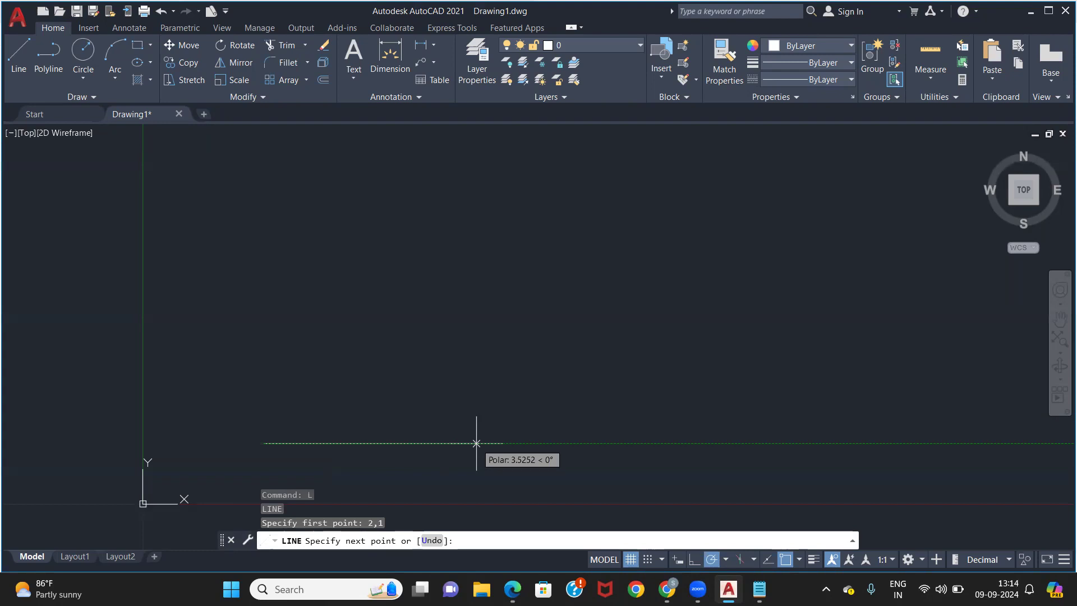
type("@")
type("6,")
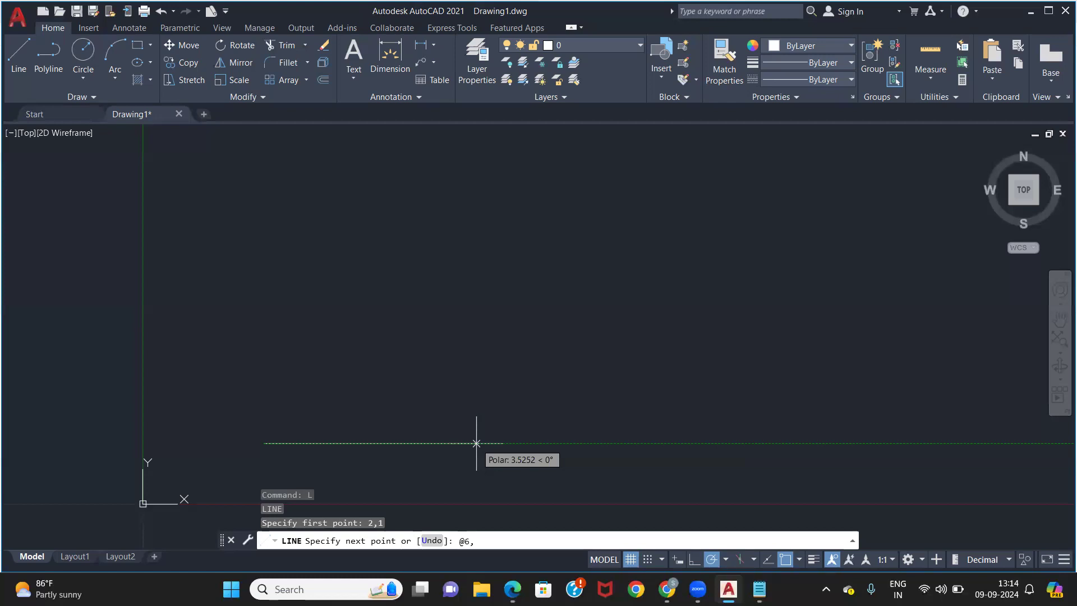
type("0")
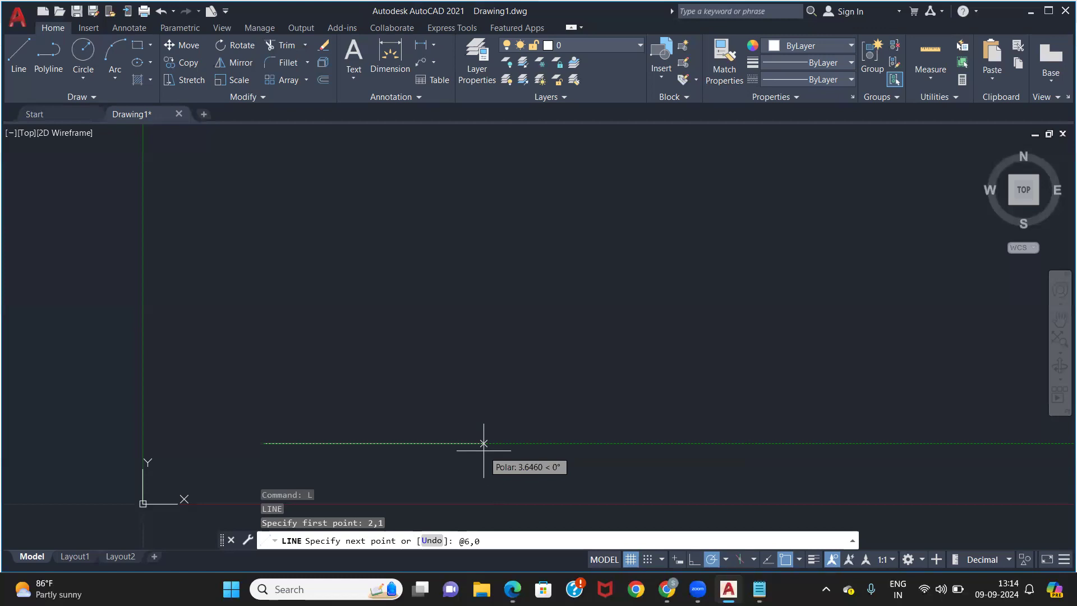
key("Return")
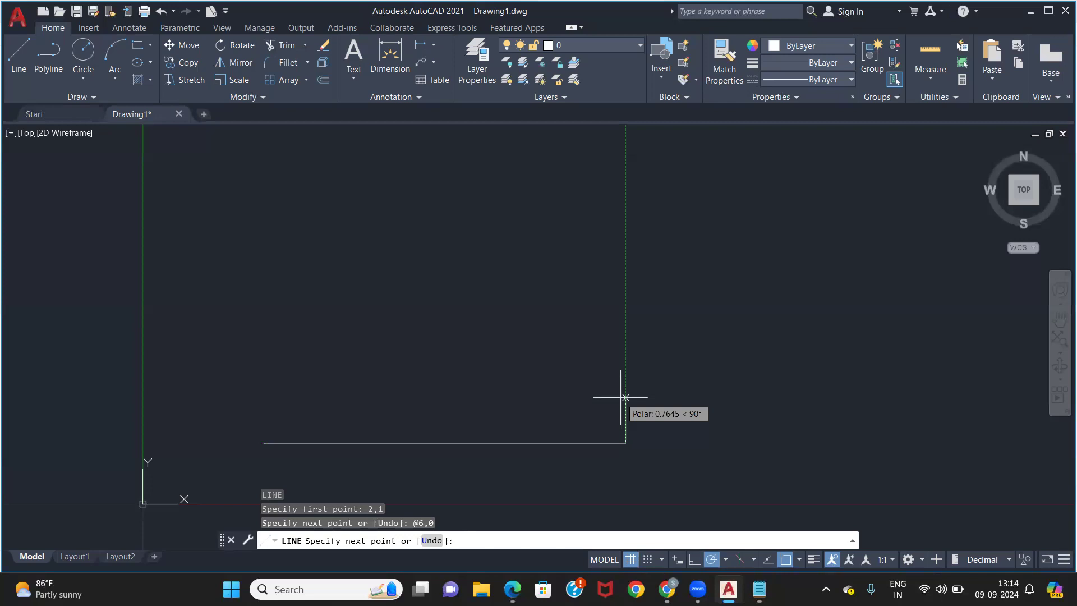
Step: Continue the second profile's line with the relative coordinates @0,1, @-5,0 and @0,4 up to the inner upper corner
type("@0,1")
key("Return")
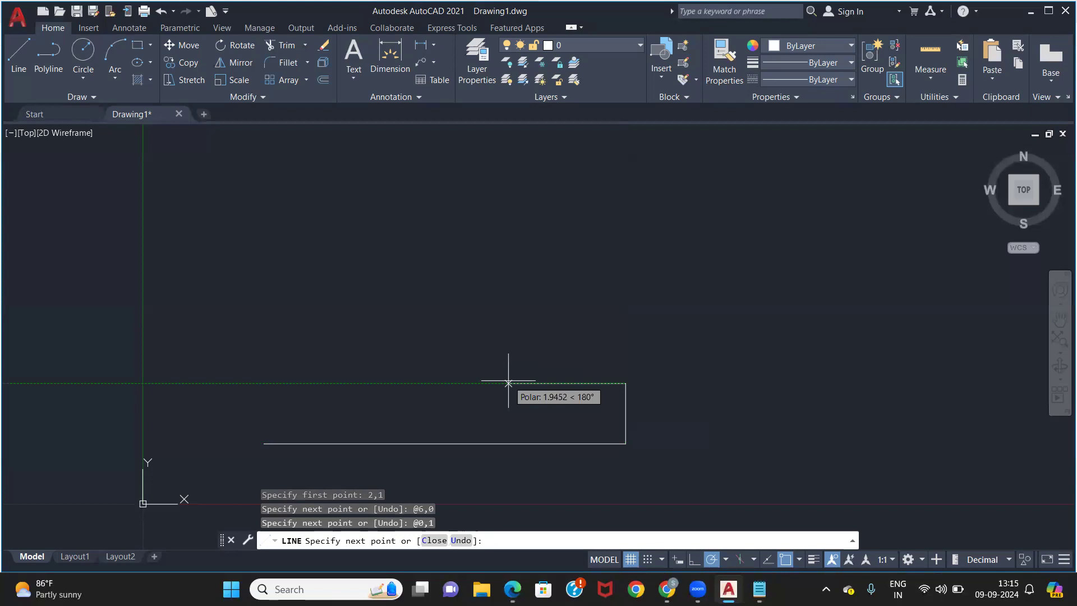
type("@-5")
type(",0")
key("Return")
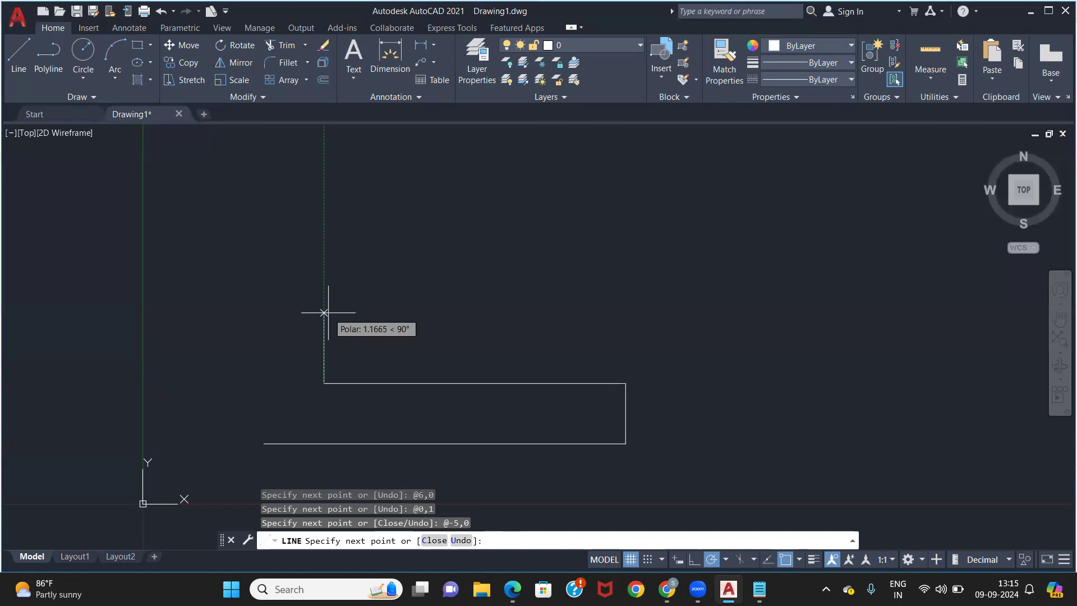
type("@0,")
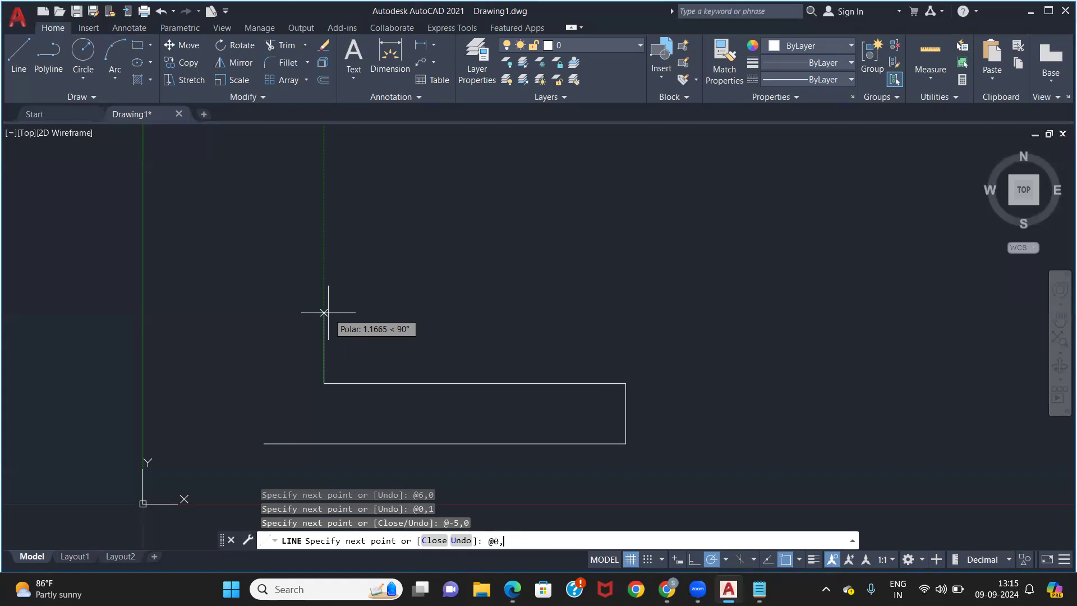
type("4")
key("Return")
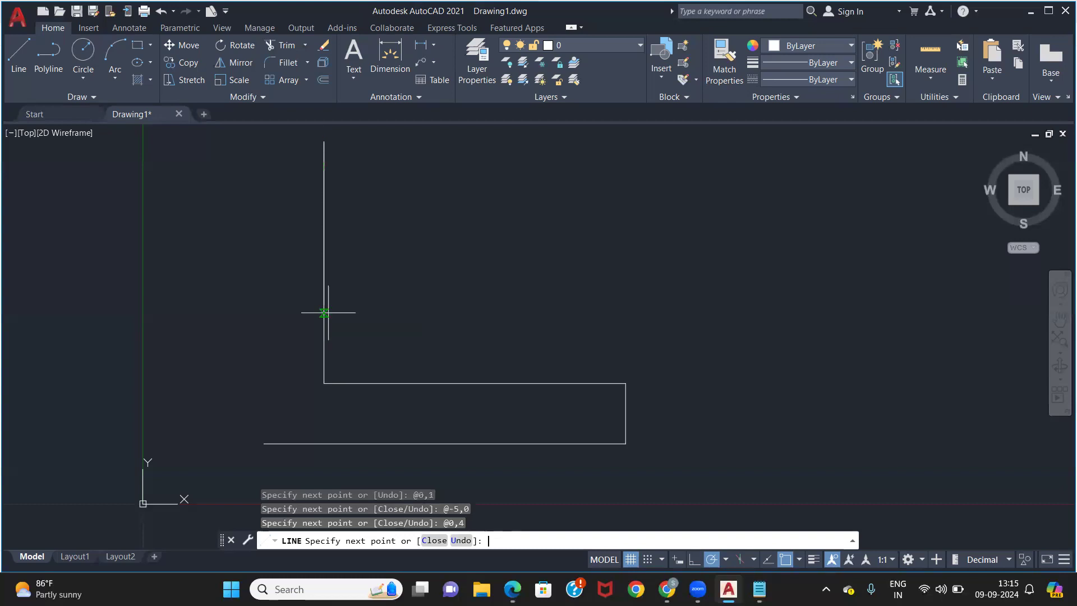
scroll(278, 229, "down", 4)
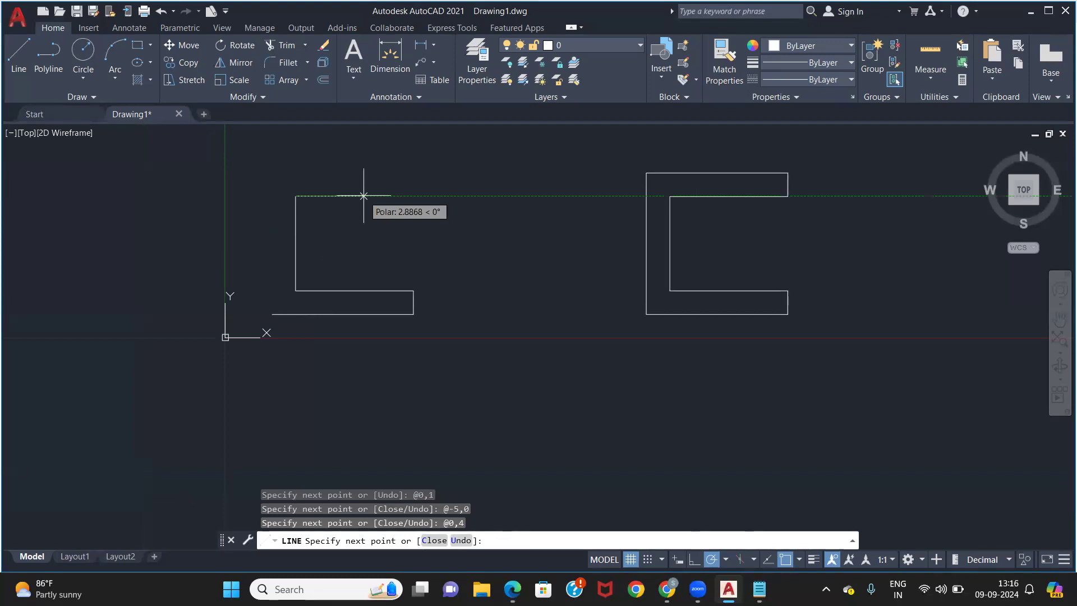
Step: Continue the second profile's line from the inner upper corner with the relative coordinates @5,0 and @0,1
type("@5,0")
key("Return")
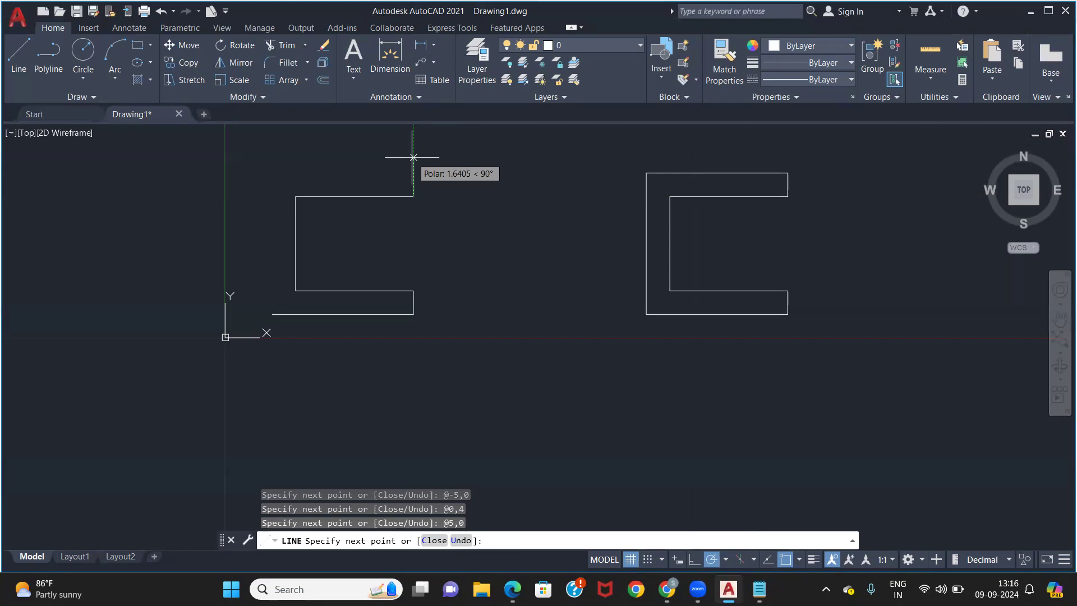
type("@1,0")
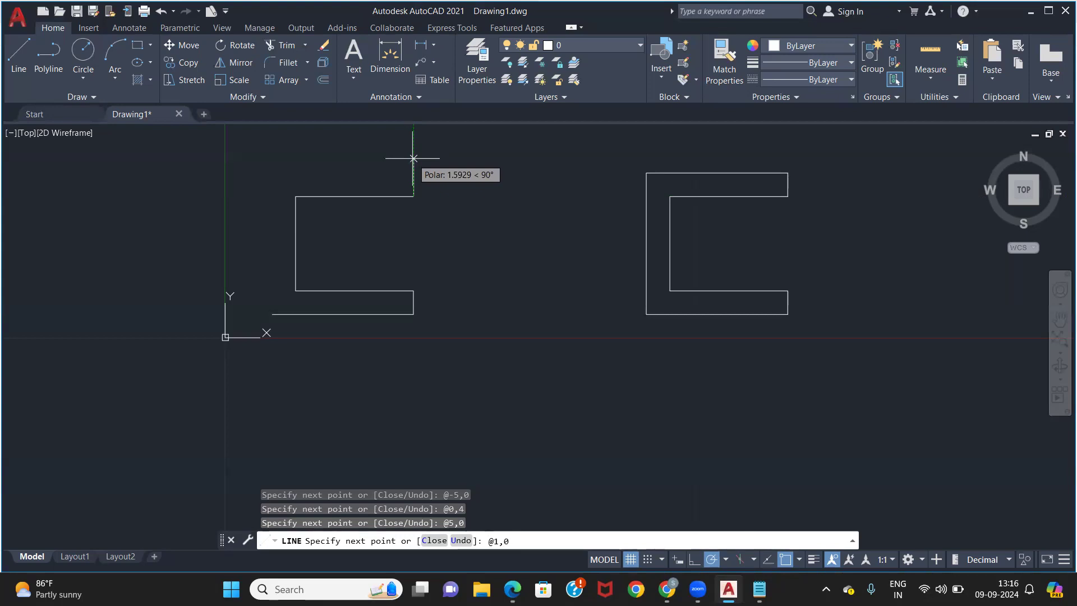
key("BackSpace")
key("BackSpace")
key("BackSpace")
type("0,1")
key("Return")
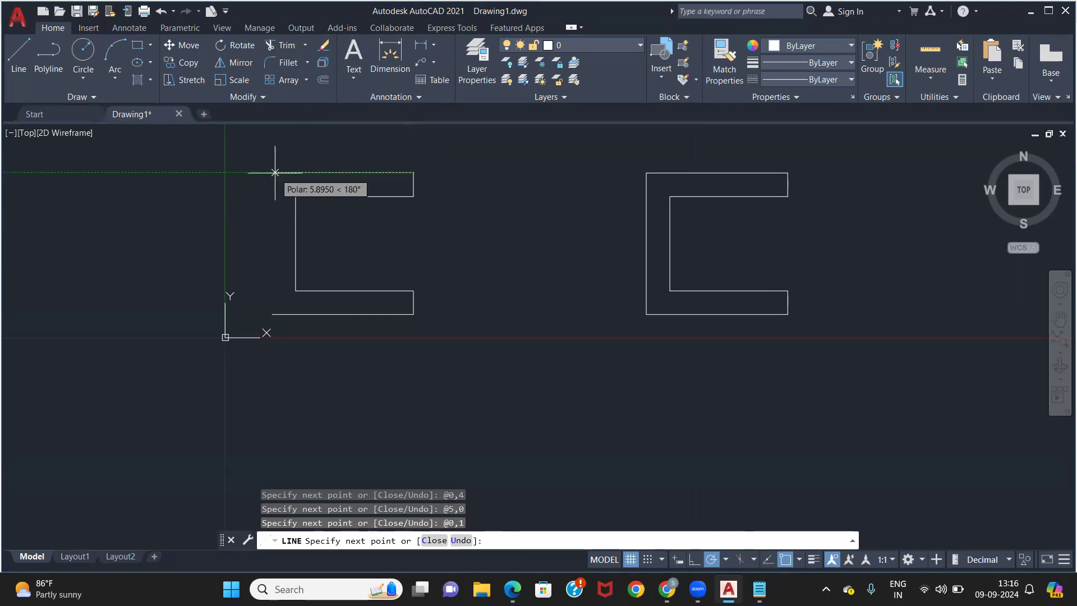
Step: Draw the second profile's top edge with the relative coordinate @-6,0 and close the shape
type("@")
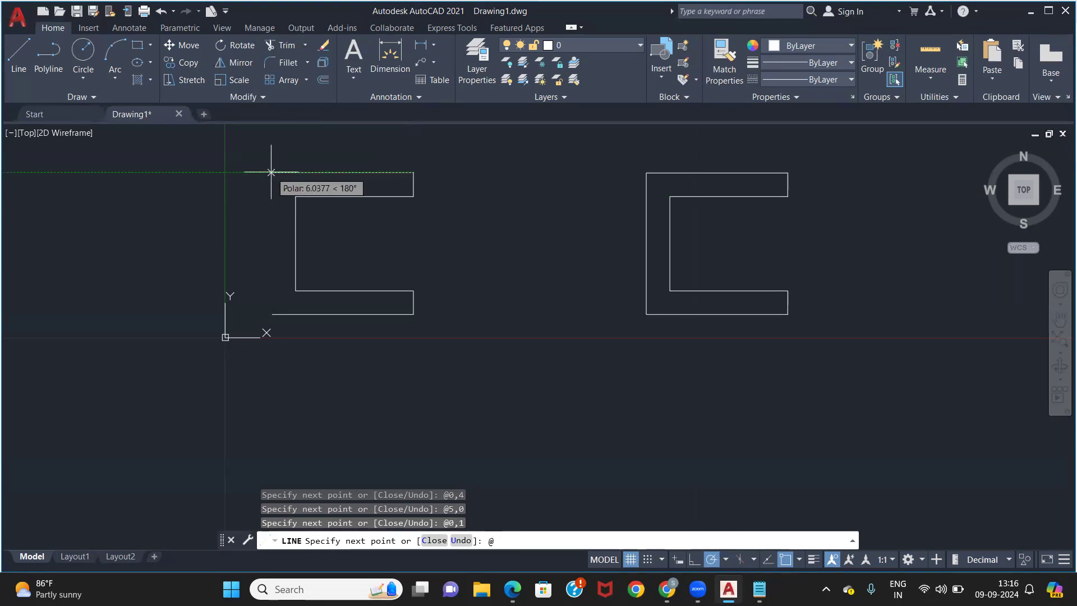
type("-6,0")
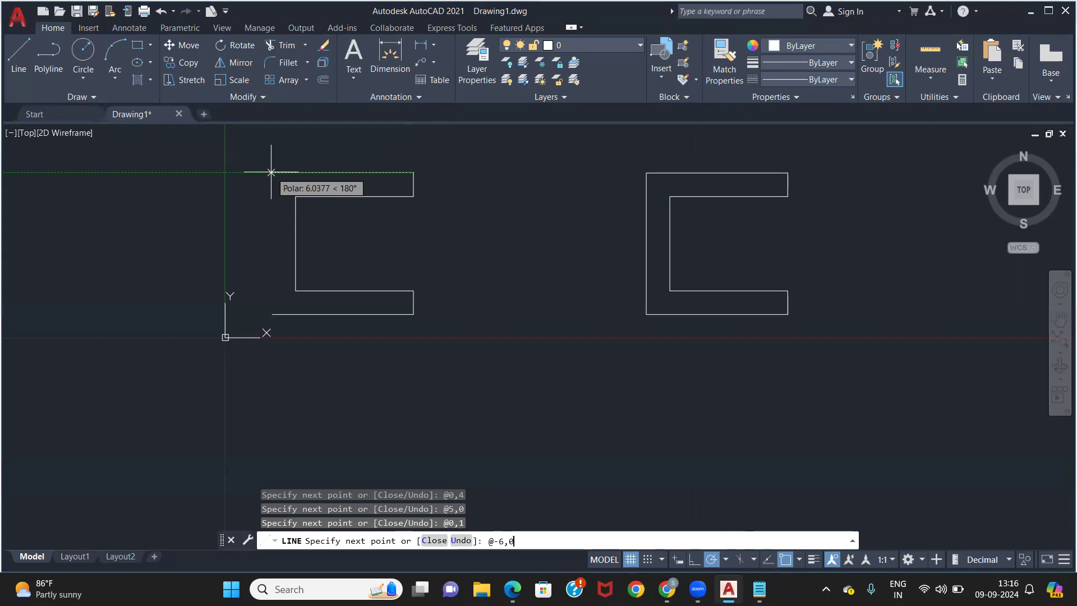
key("Return")
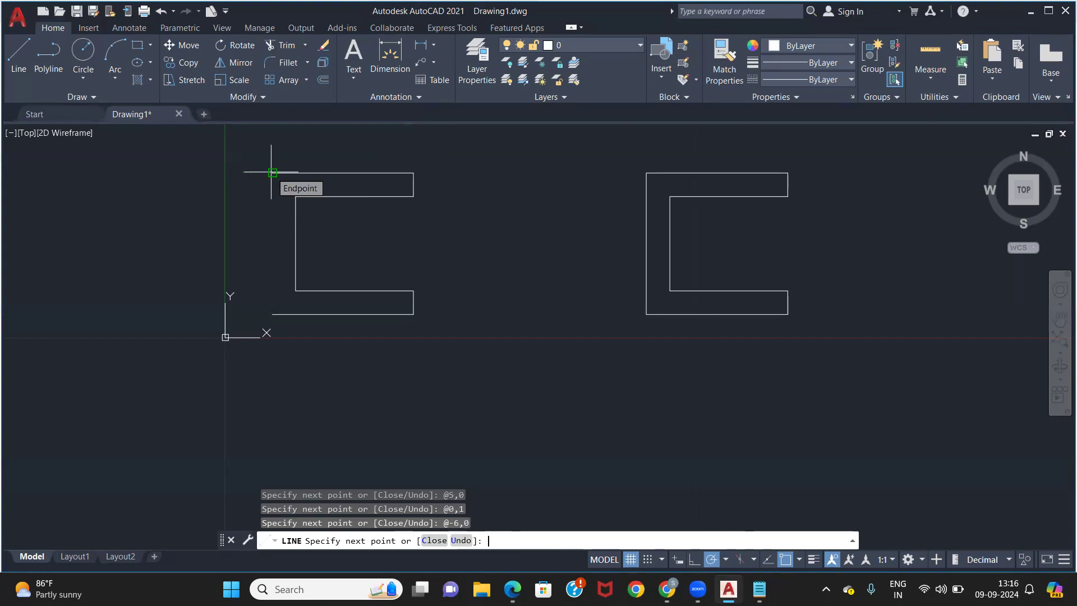
type("c")
key("Return")
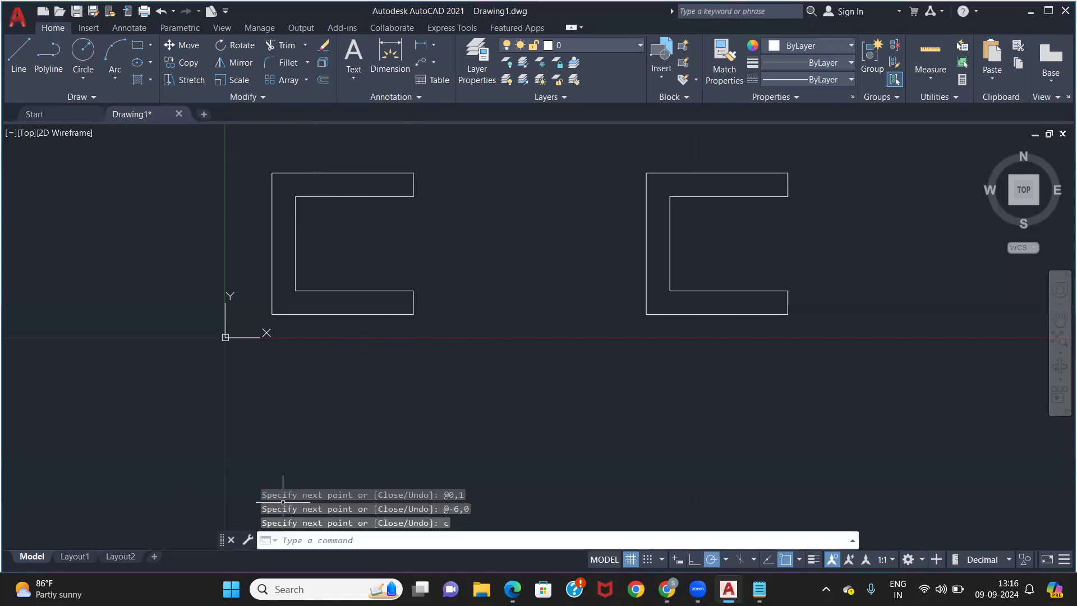
Step: Switch to Notepad and add the heading "Relative coordinate" at the end of the notes
key("alt+Tab")
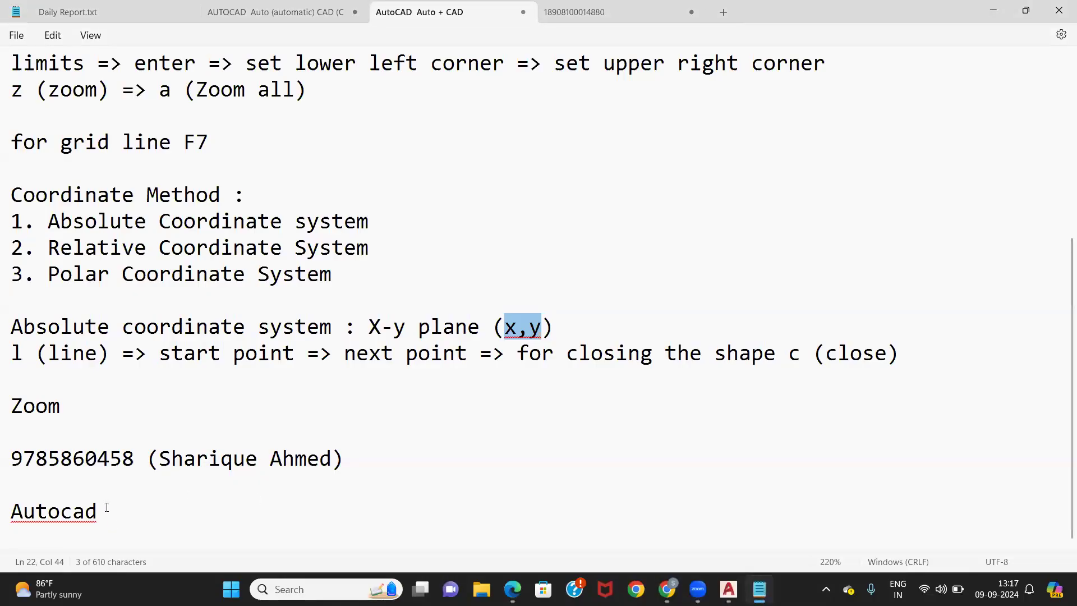
left_click(107, 507)
key("Return")
key("Return")
type("Relative ")
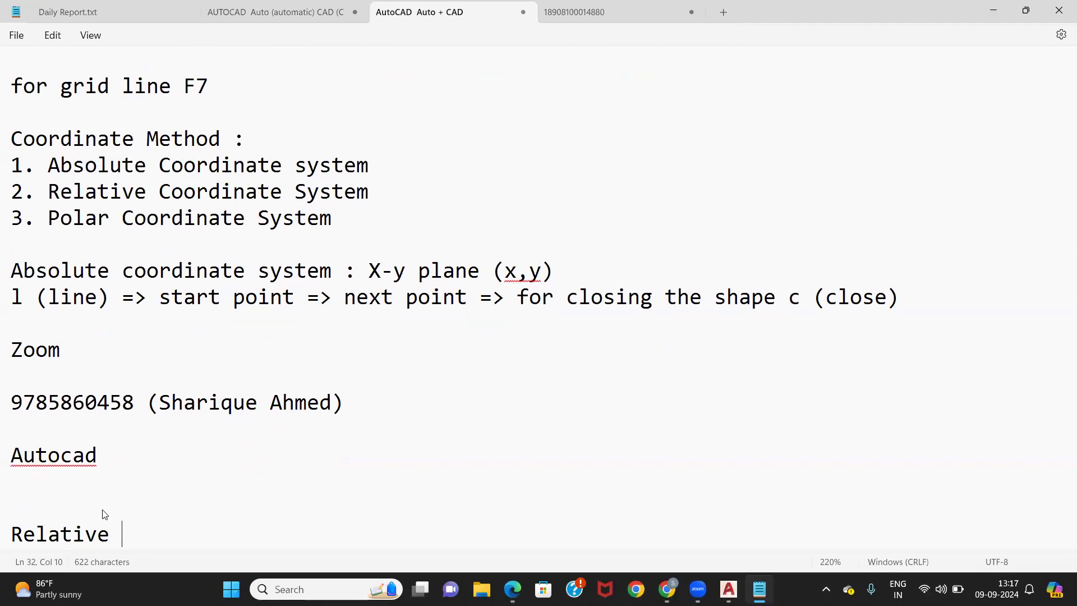
type("coordinate")
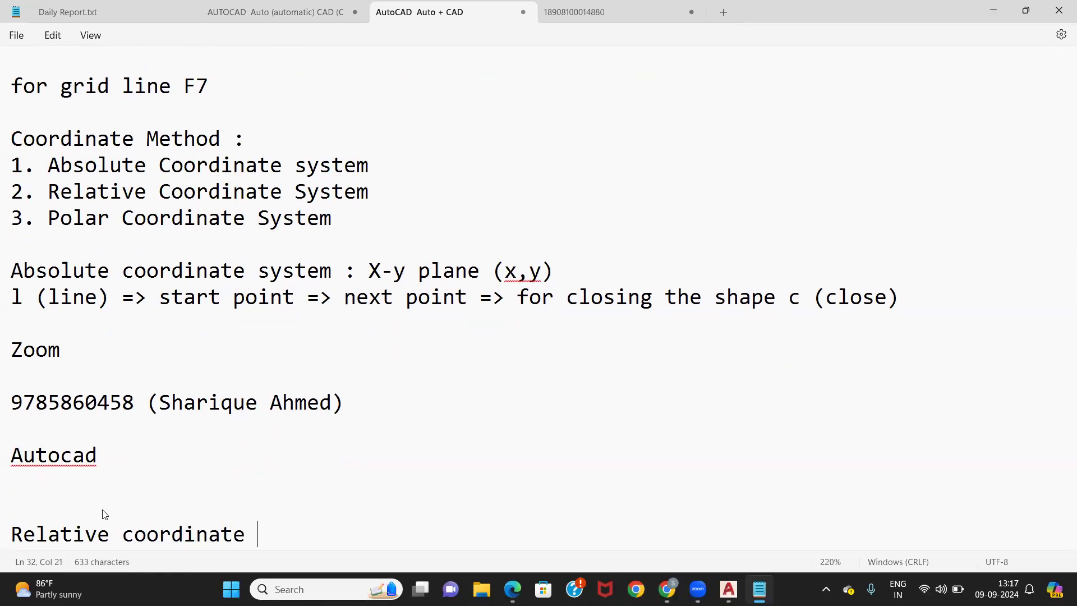
Step: Start the coordinate sequence on a new line below the heading with "(2,1) => @6,0 => @0,1 =>"
key("Return")
type("(2,1")
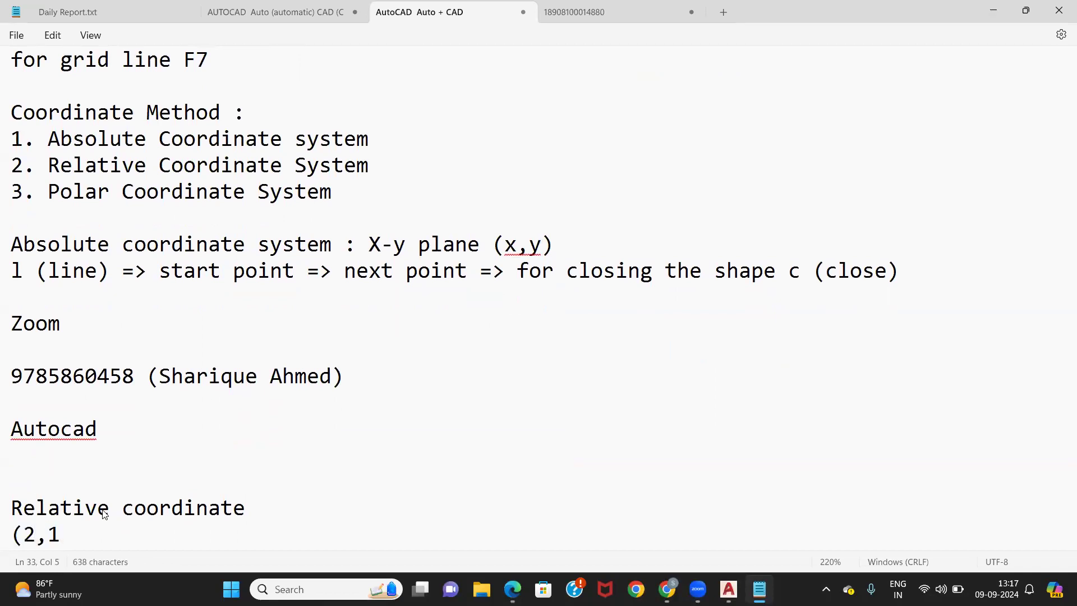
type(") => @")
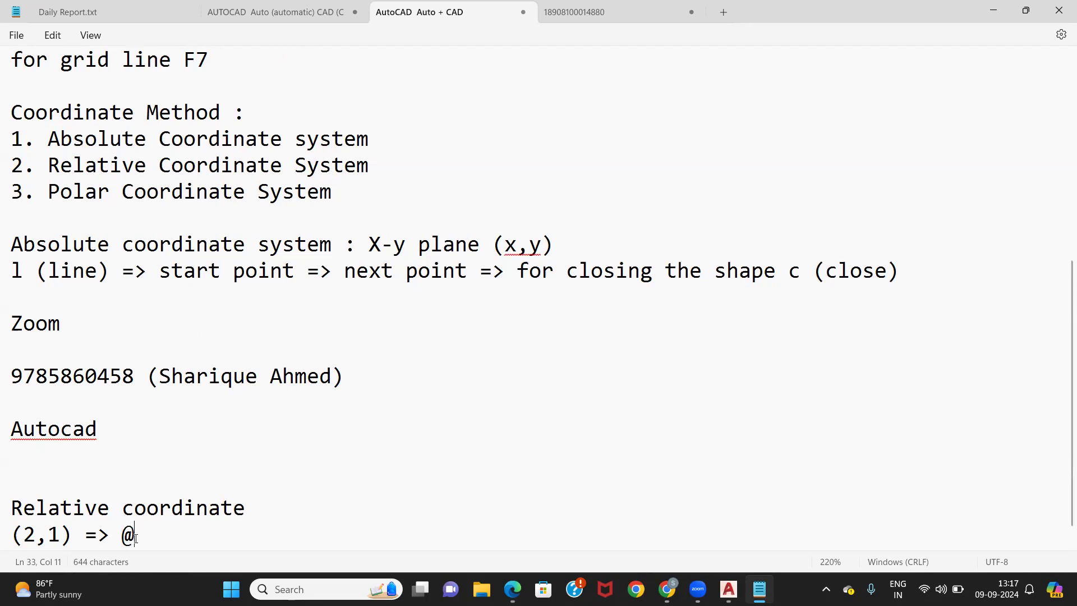
type("6,0")
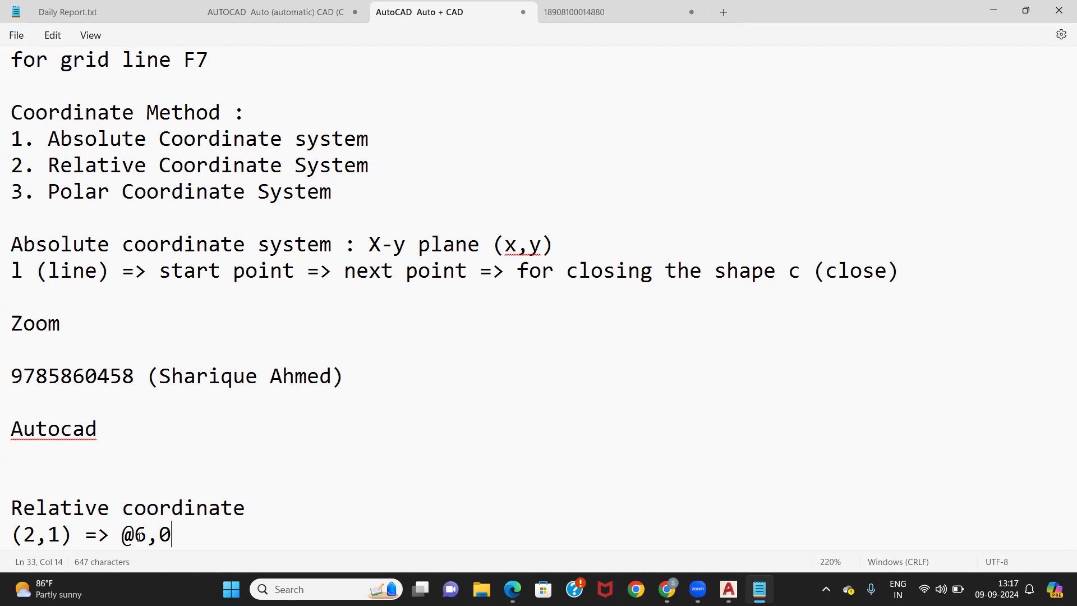
type(" =>")
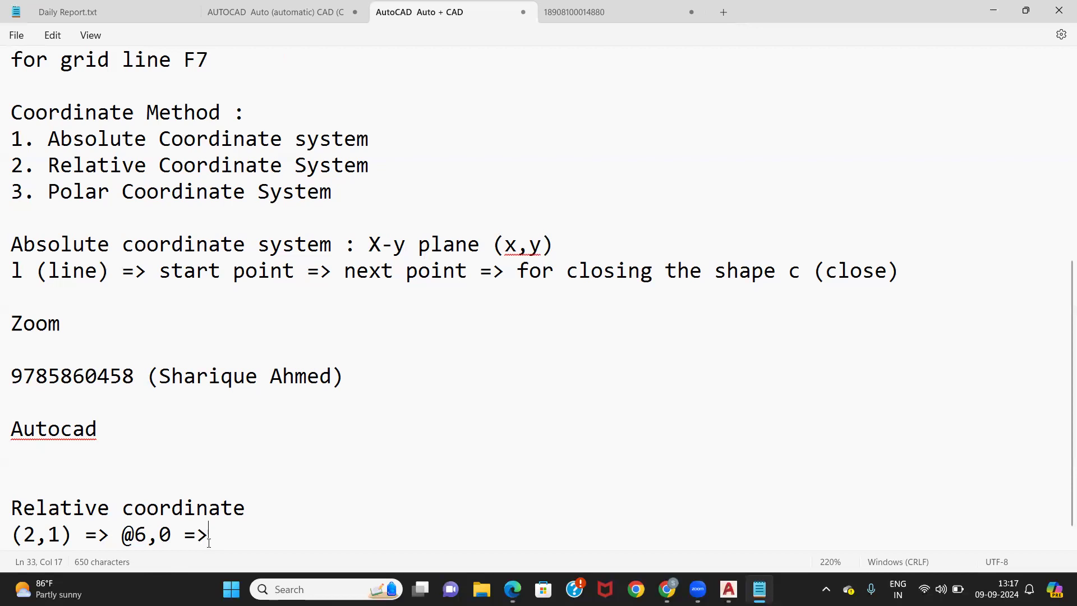
type("@0,1")
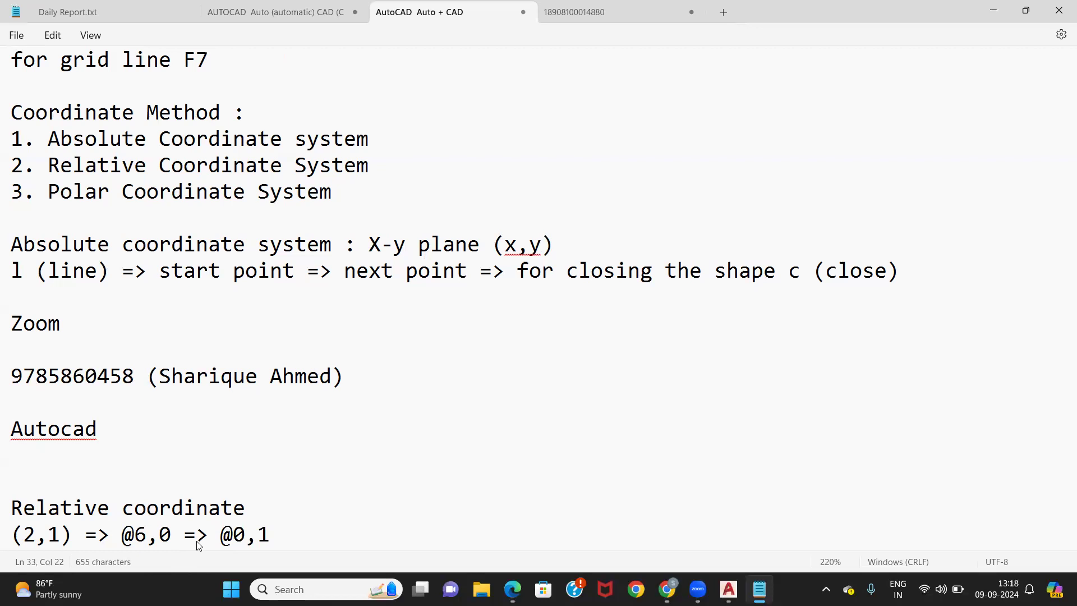
type(" =>")
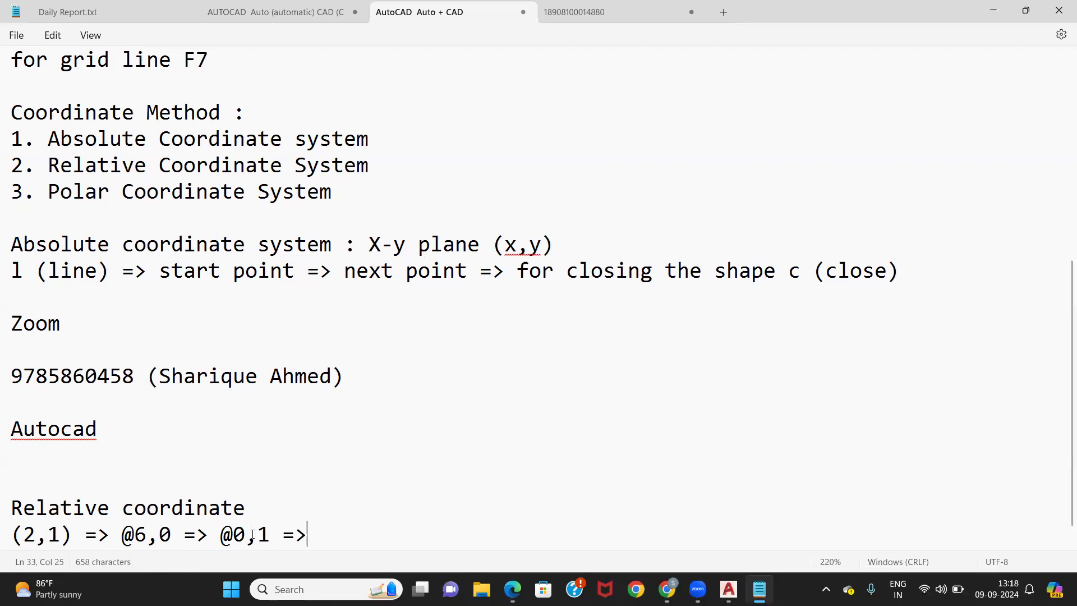
Step: Complete the relative coordinate sequence with "@-5,0 => @0,4 => @5,0 => @0,1 => @-6,0 => c (close)"
type(" @")
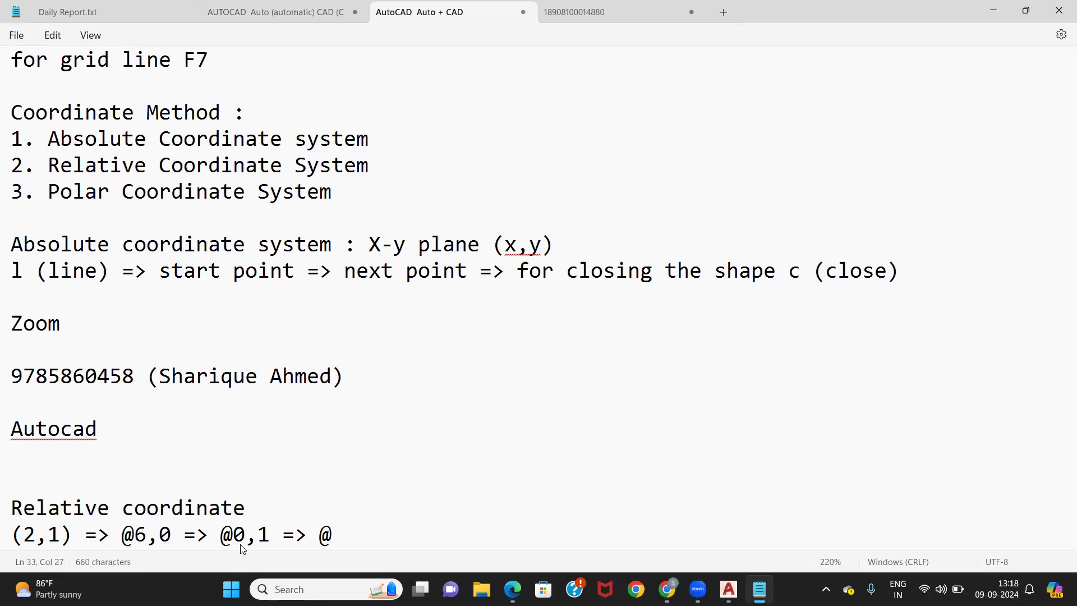
type("-5,0 => @0,")
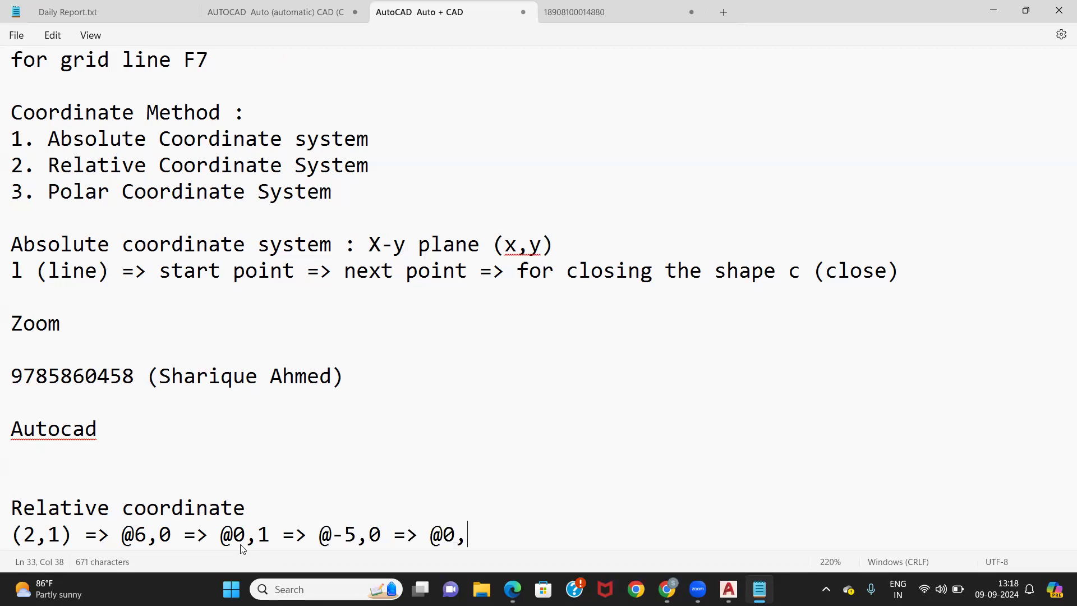
type("4 => @")
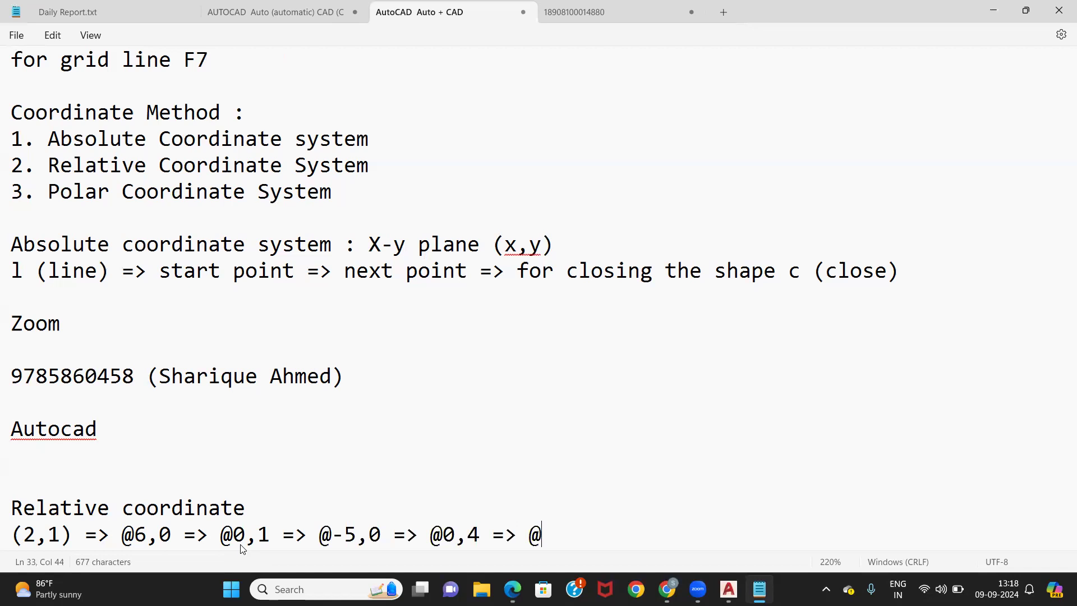
type("5,0 => @")
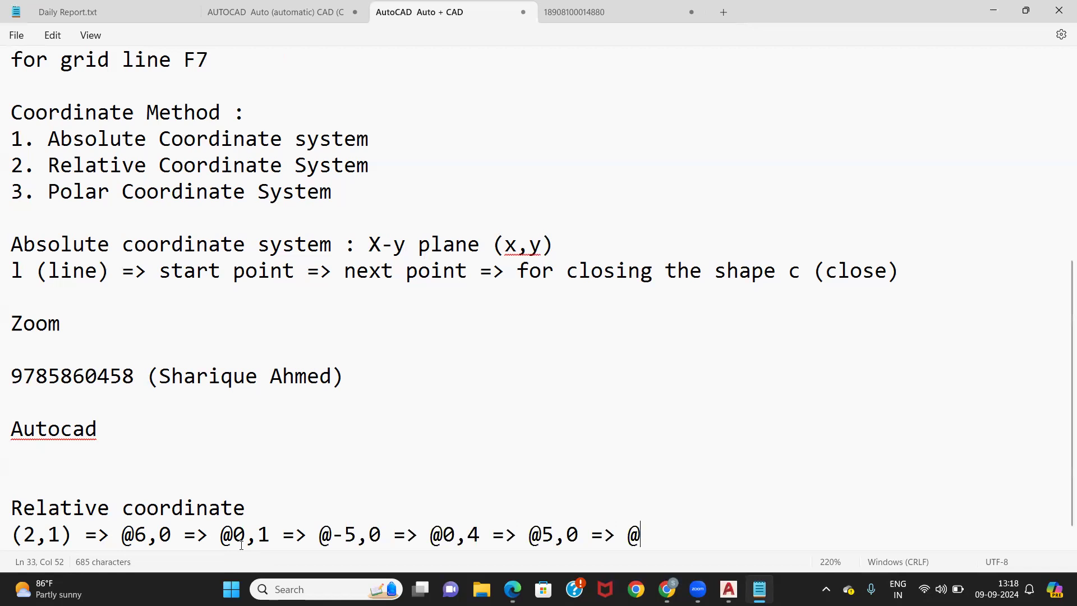
type("0,1")
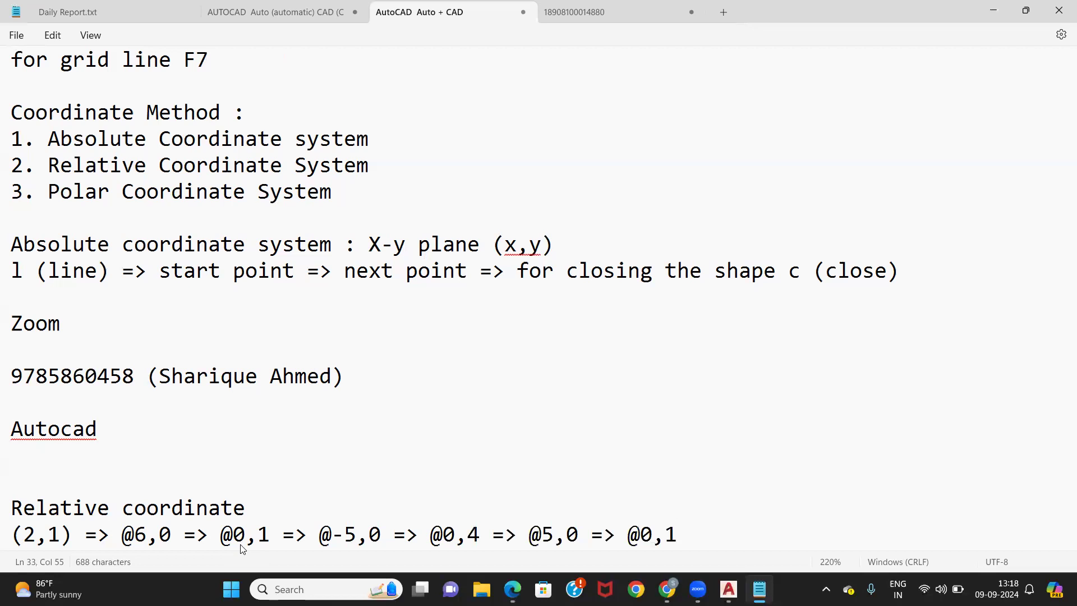
type(" => @-6,0 => c")
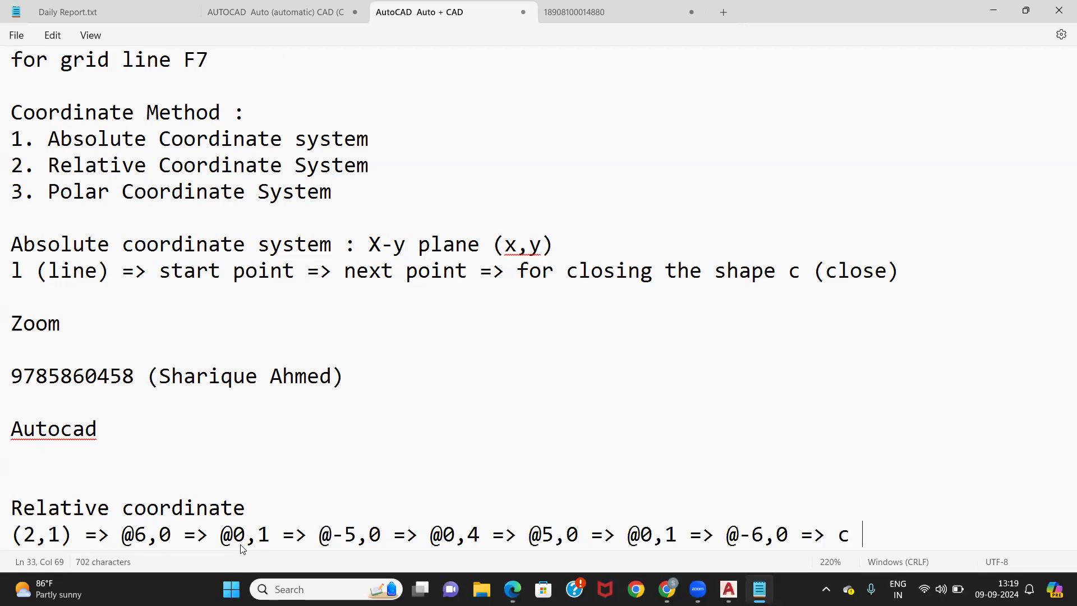
type(" (close")
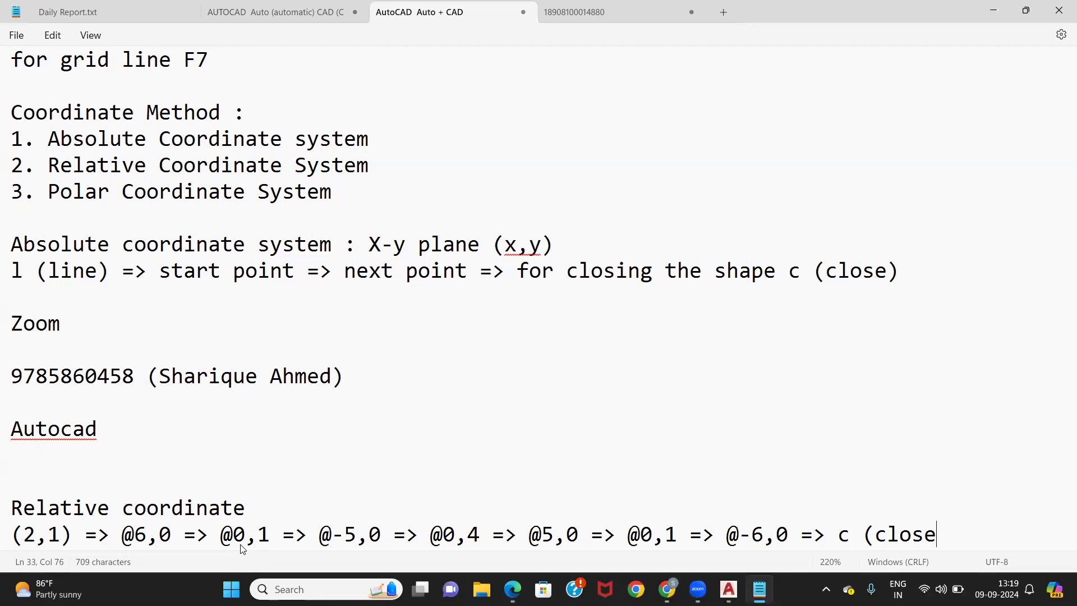
type(")")
Step: Switch to AutoCAD and select both C-shaped profiles
left_click(729, 588)
left_click(446, 334)
left_click(247, 159)
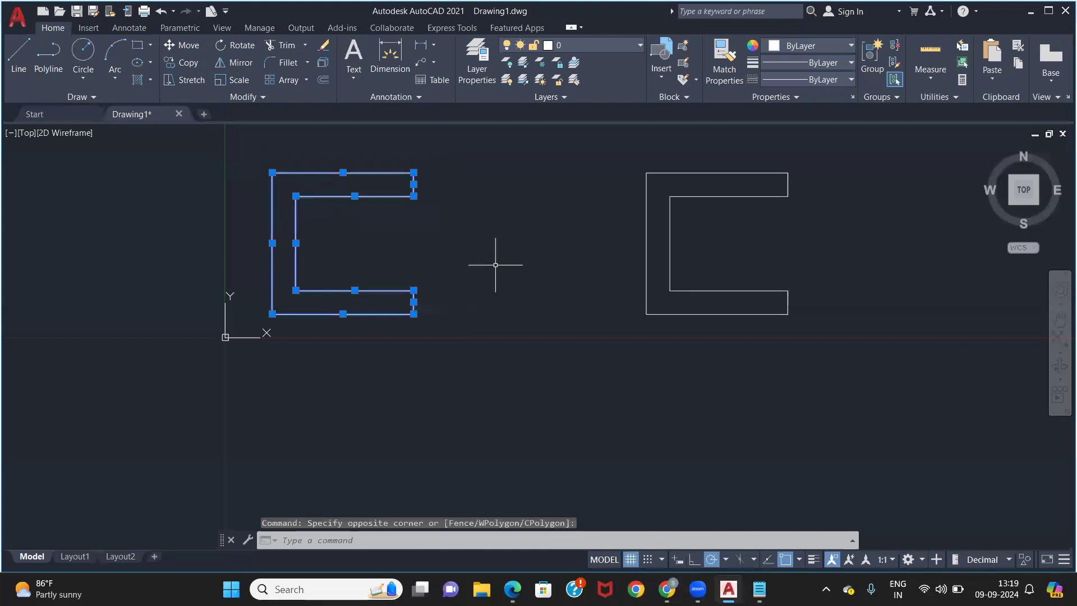
left_click(824, 314)
left_click(595, 125)
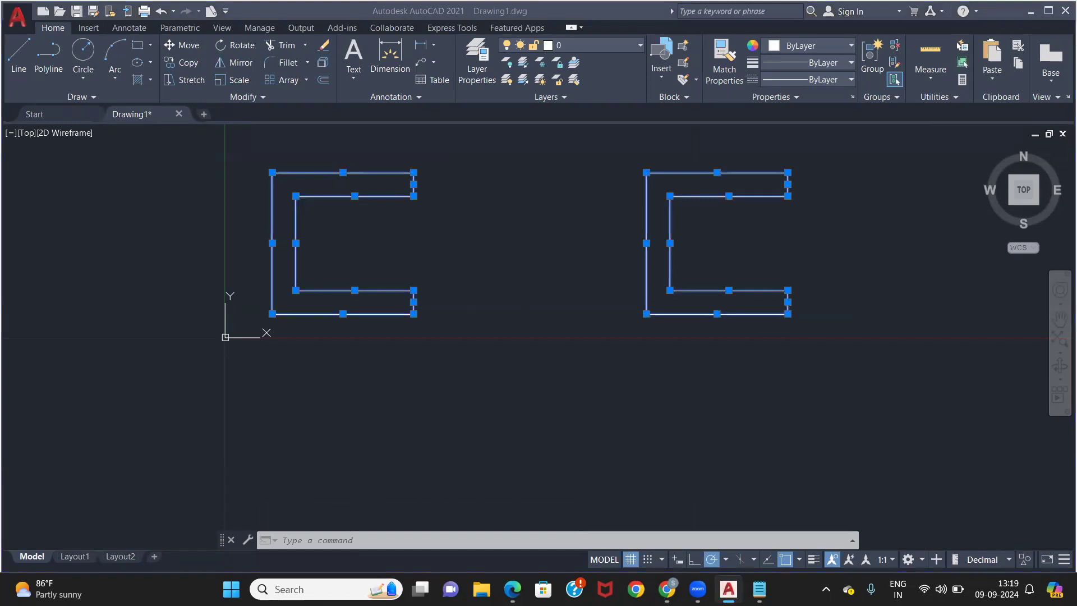
Step: Switch back to Notepad and add the heading "Polar Coordinate system :" below the relative coordinate sequence, separated by a blank line
left_click(760, 589)
scroll(431, 406, "down", 1)
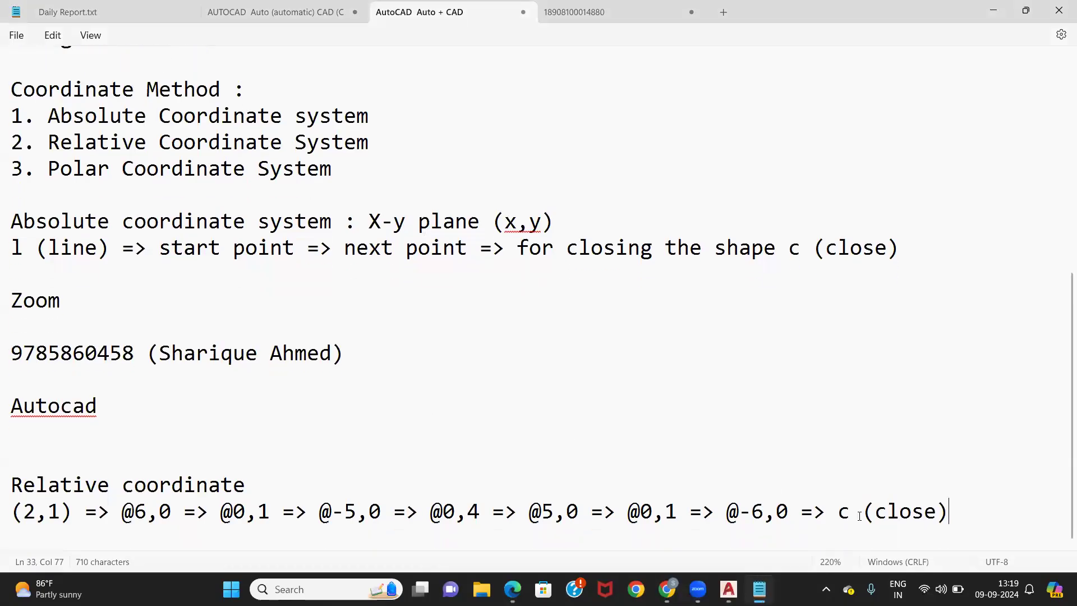
key("Return")
key("Return")
type("Polar Coor")
key("BackSpace")
type("ordinate ")
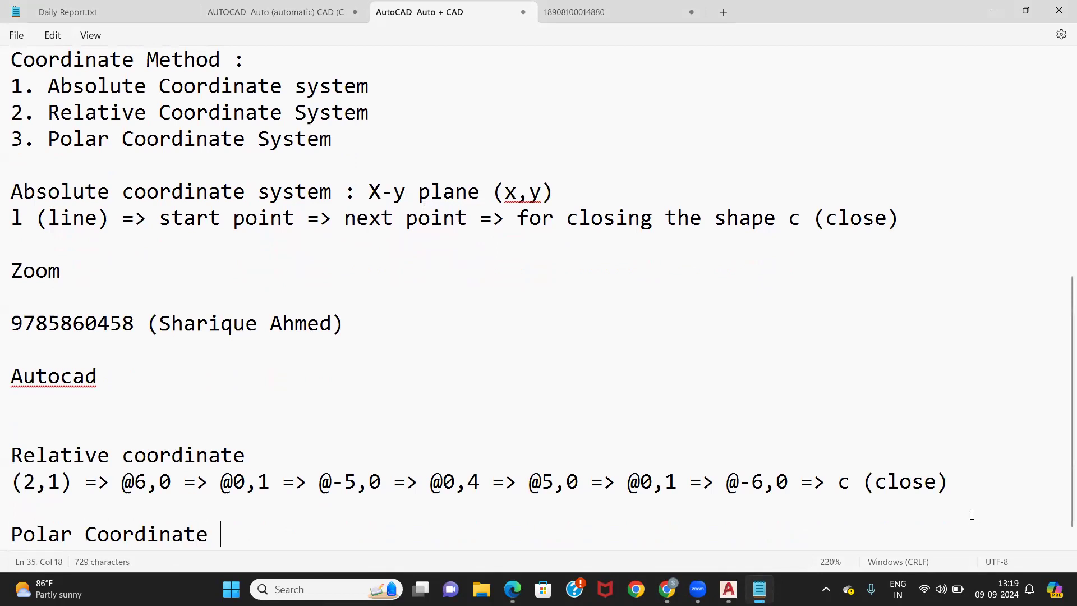
type("system :")
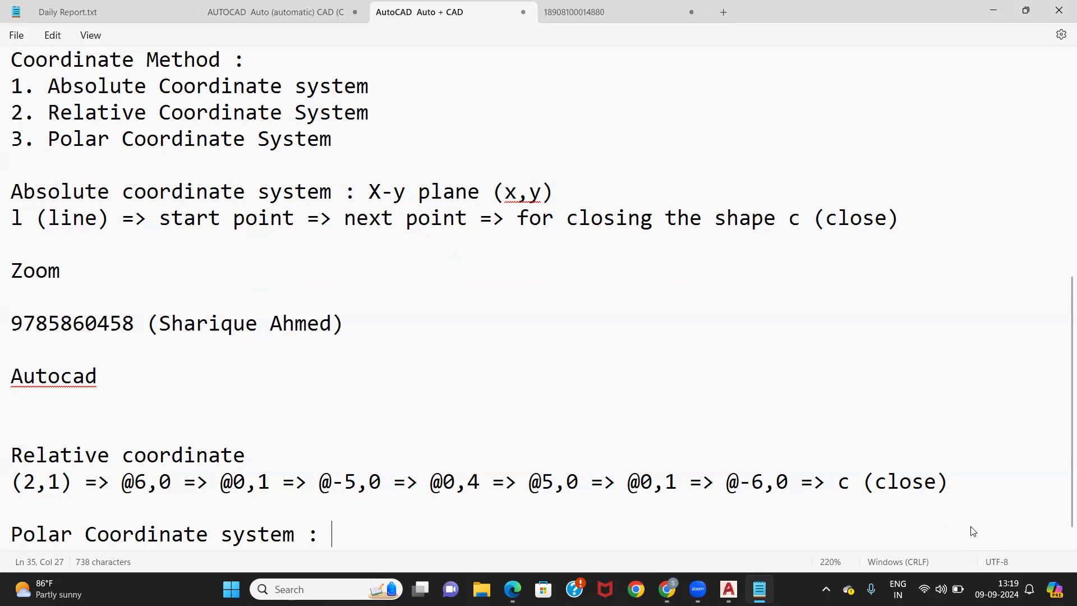
Step: Switch to the Autocad Introduction PDF in Edge, examine the dimensioned C-shaped profile, and return to Notepad
key("alt+Tab")
key("alt+Tab")
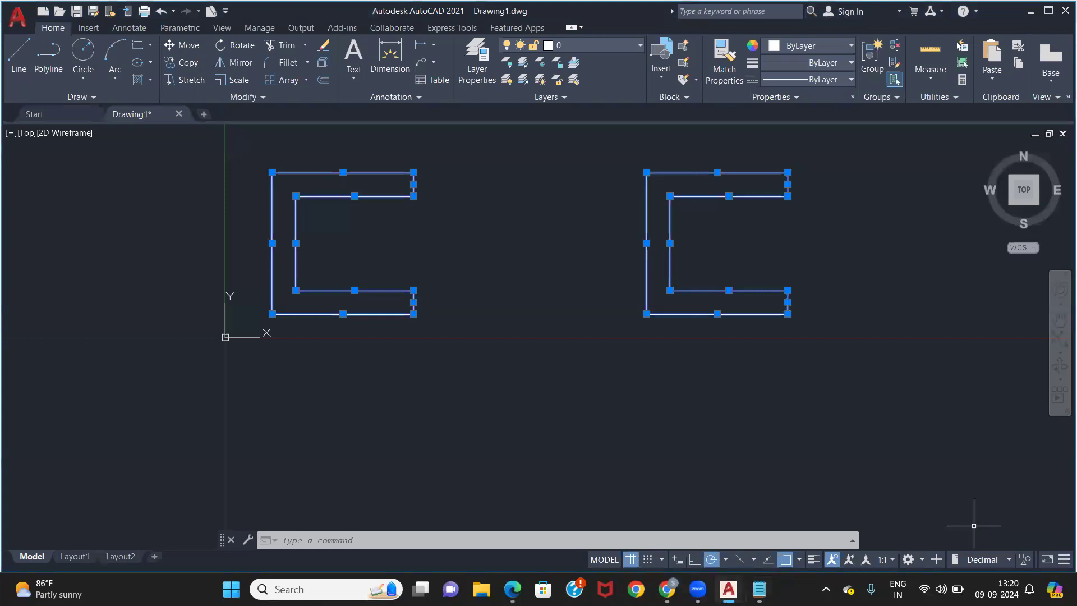
key("alt+Tab")
key("alt+Tab")
key("alt+Tab")
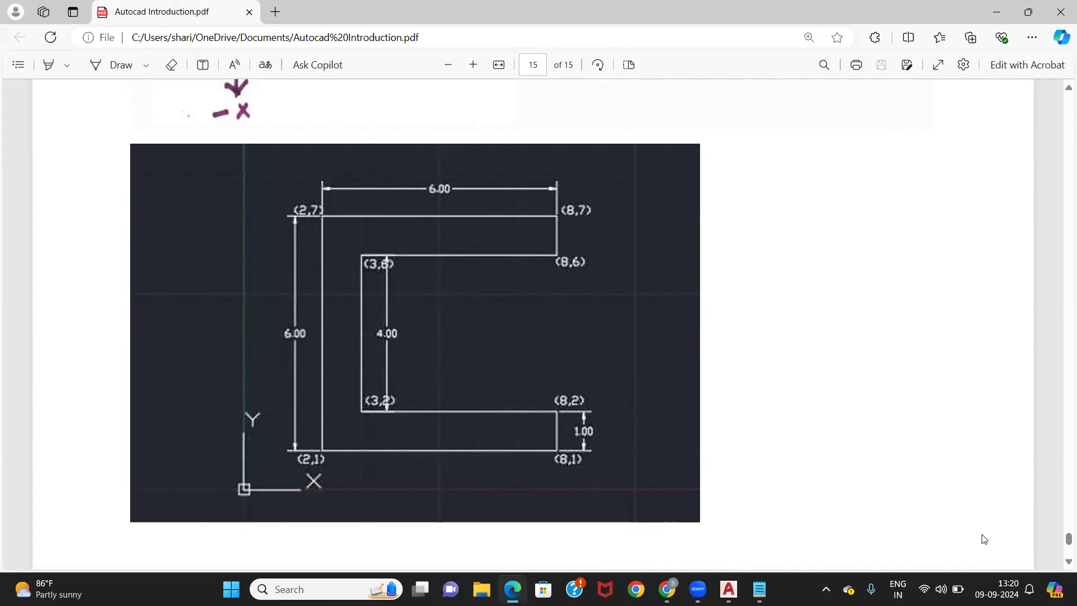
key("alt+Tab")
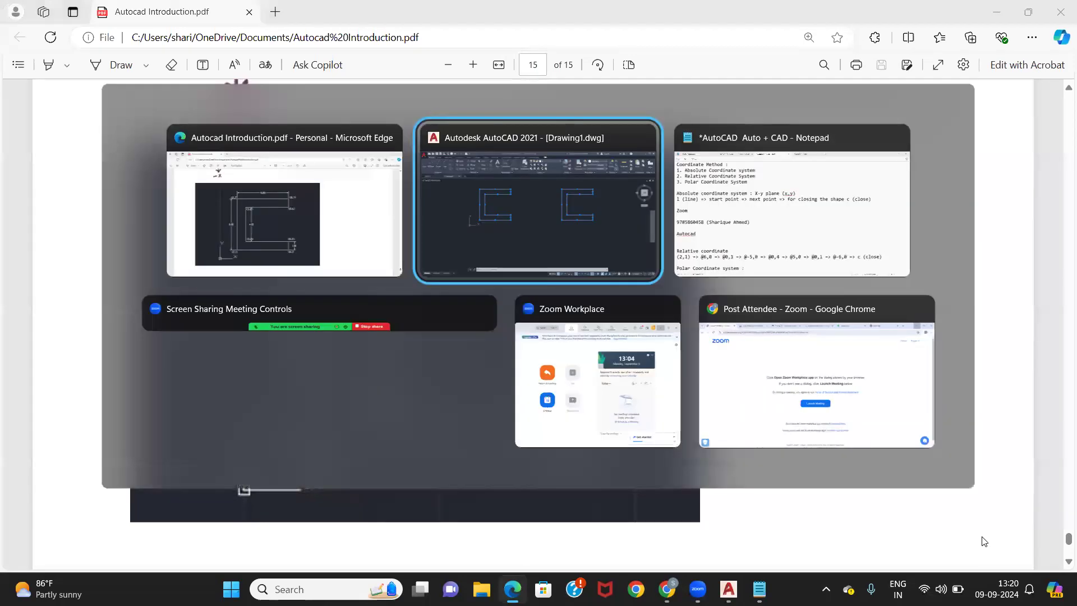
key("alt+Tab")
key("alt+Tab")
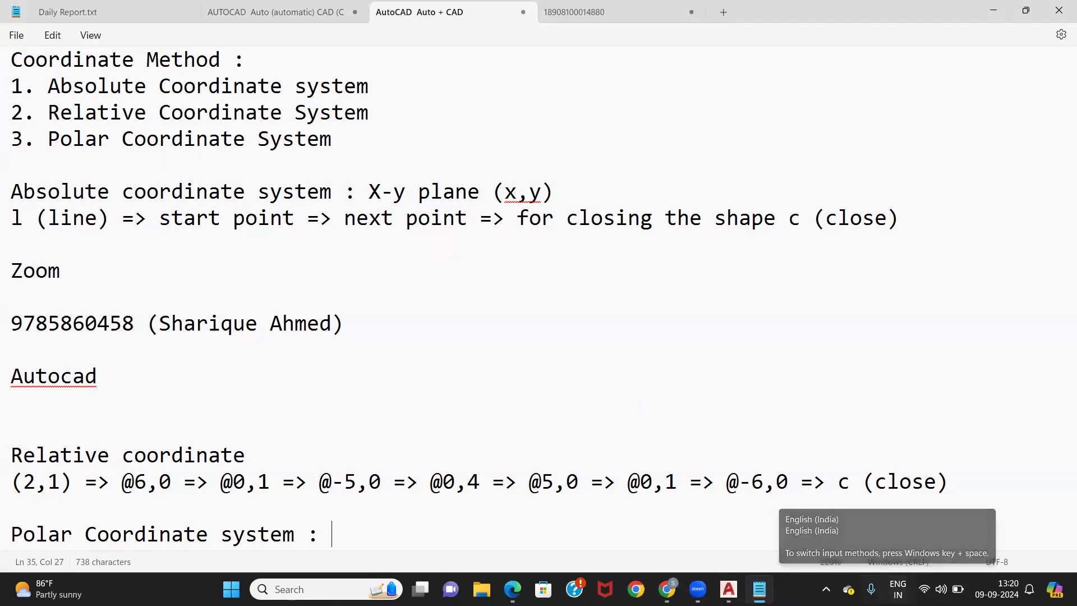
Step: Add the line "Line direction specify angles @2<0" directly below the "Polar Coordinate system :" heading
scroll(377, 478, "down", 1)
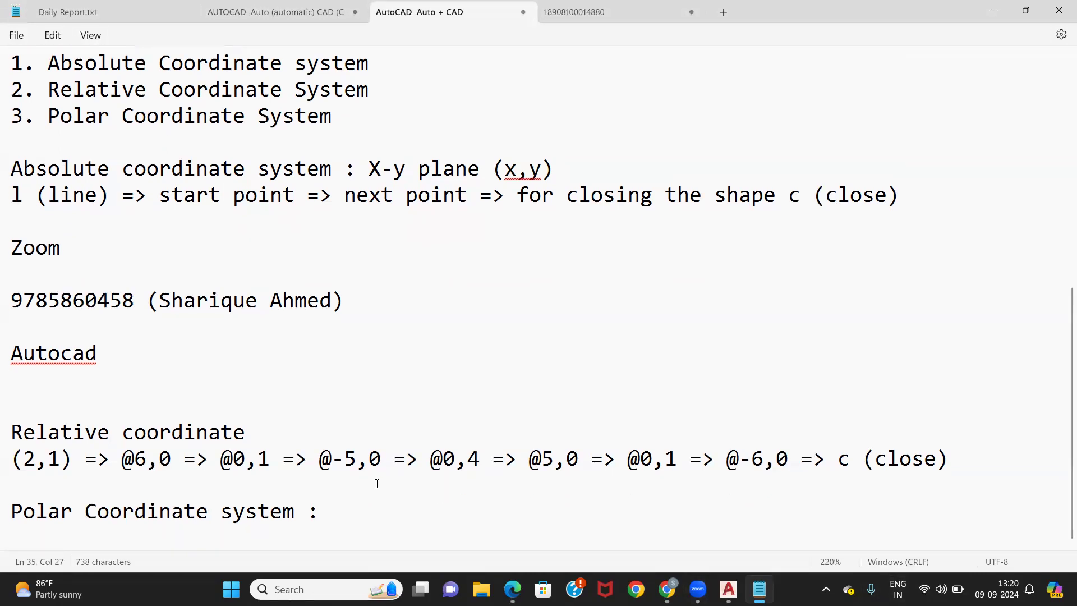
key("Return")
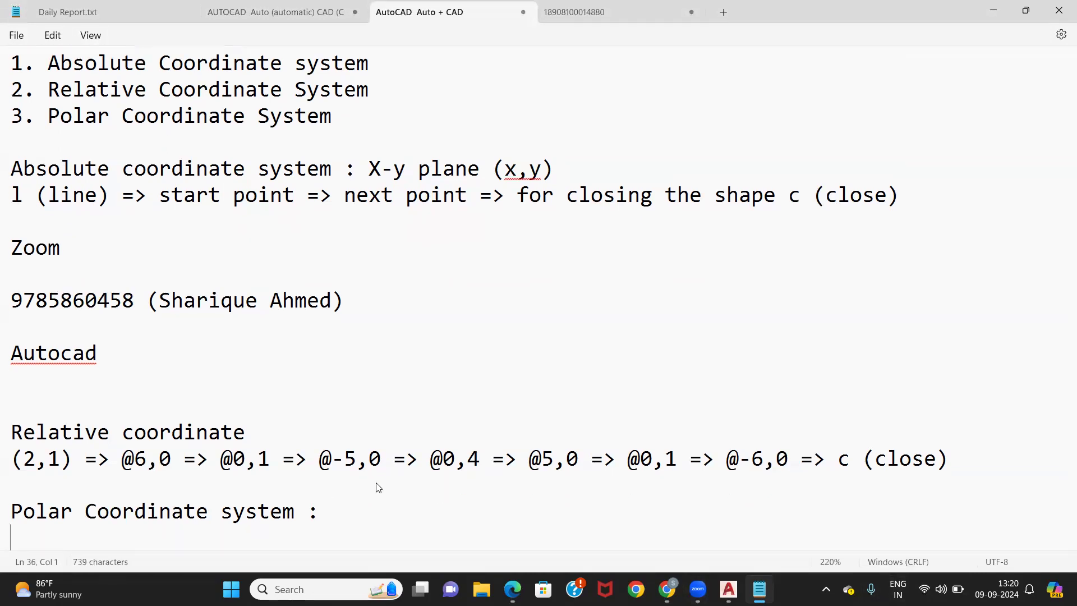
type("Line direct")
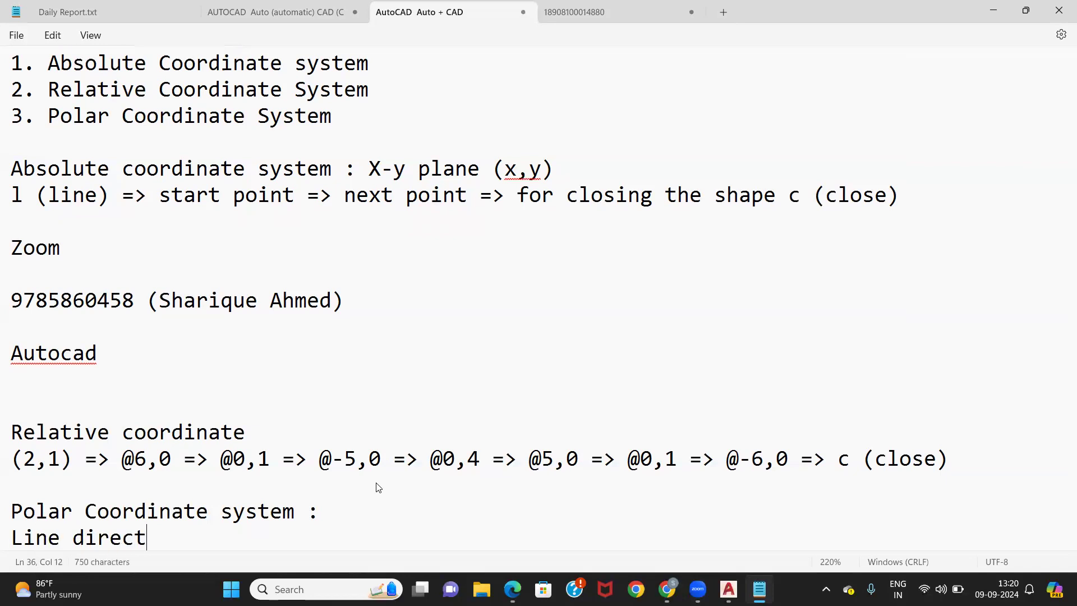
type("ion spe")
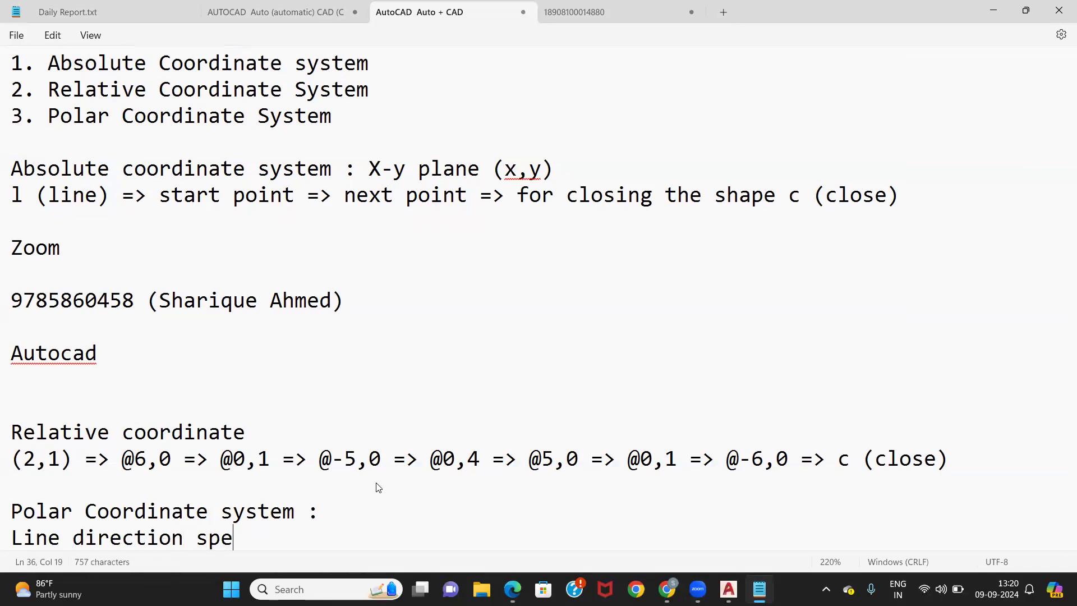
type("cify angles")
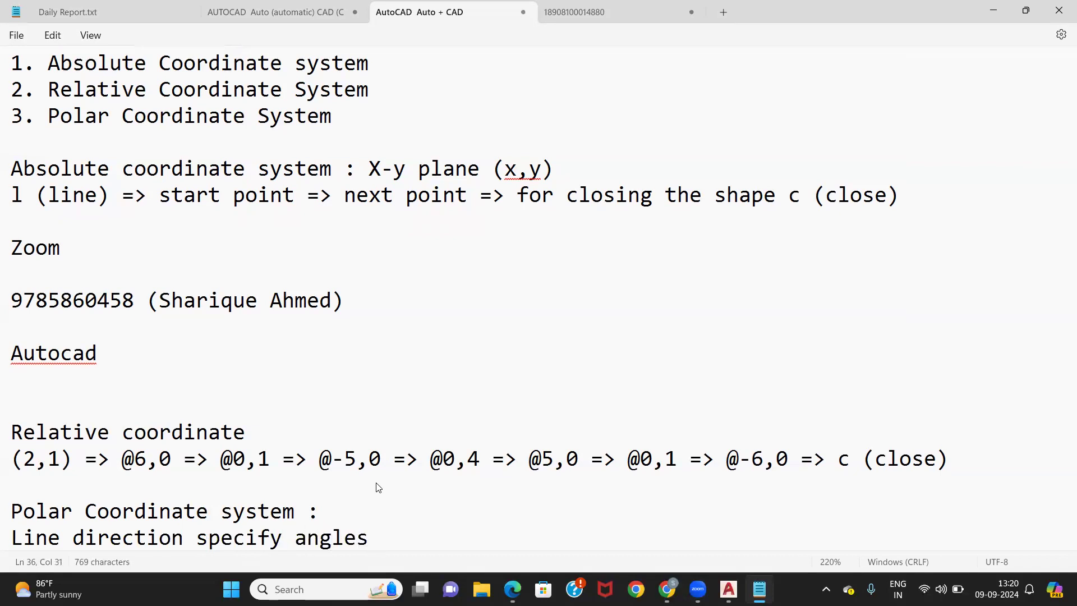
type(" @2<9")
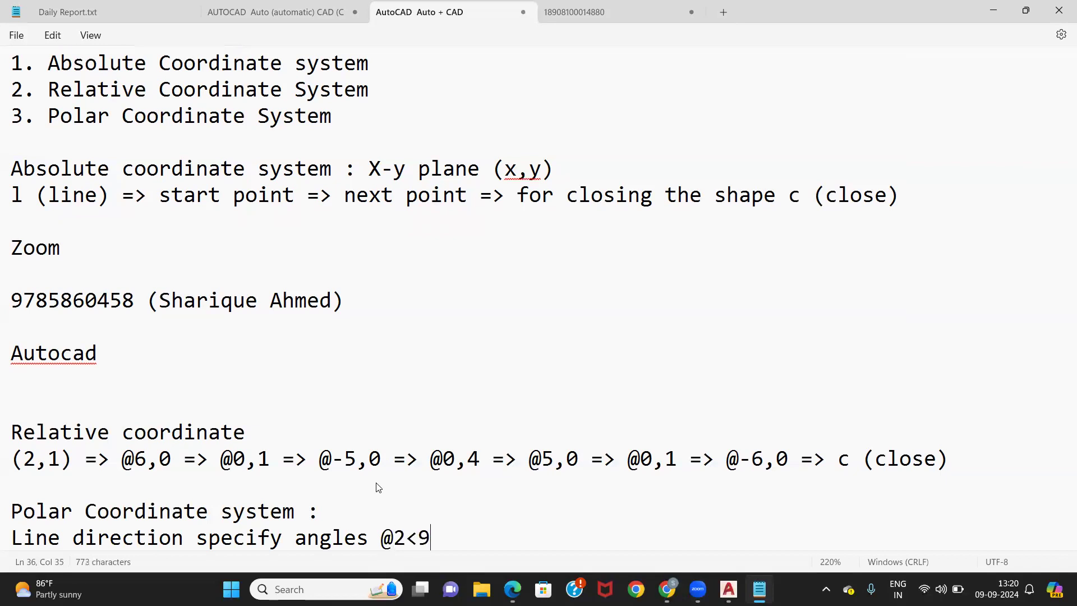
key("BackSpace")
type("0")
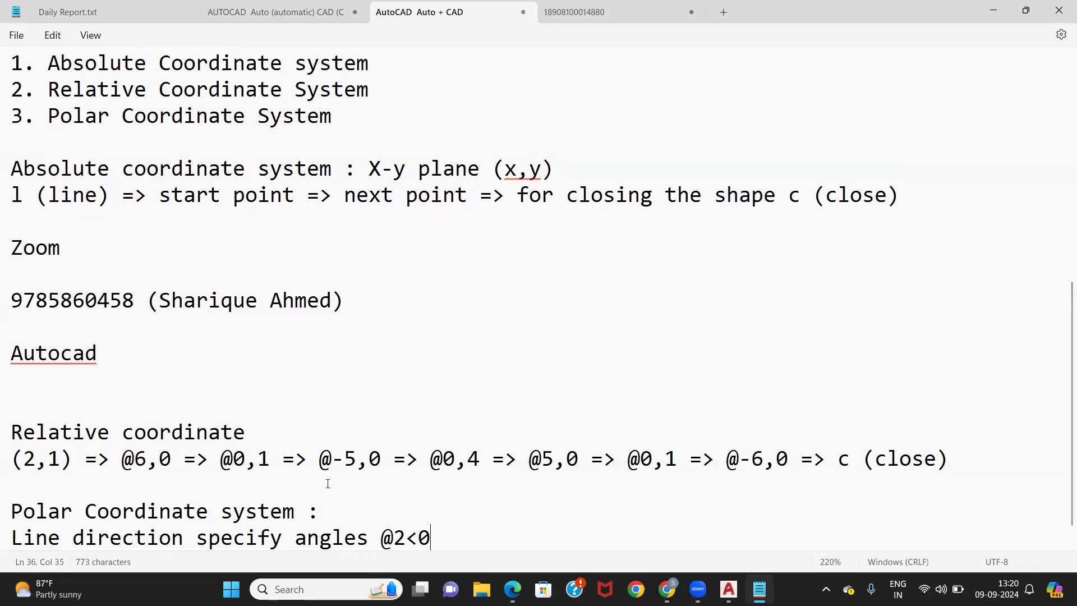
Step: Switch to AutoCAD, clear the selection, and move the C-shaped profile nearest the origin to the far side of the other profile
key("alt+Tab")
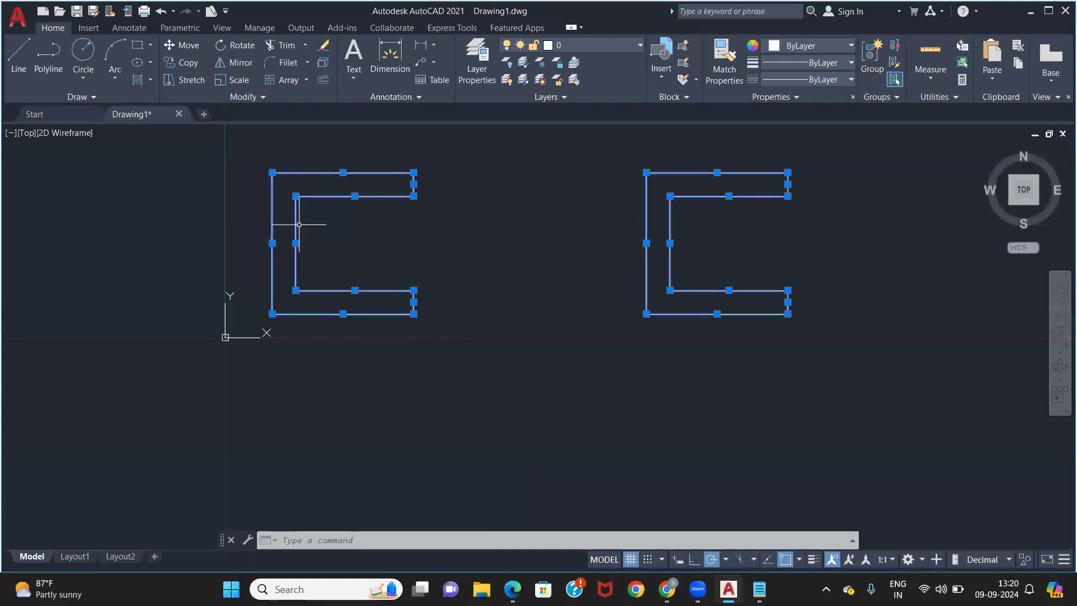
left_click(463, 330)
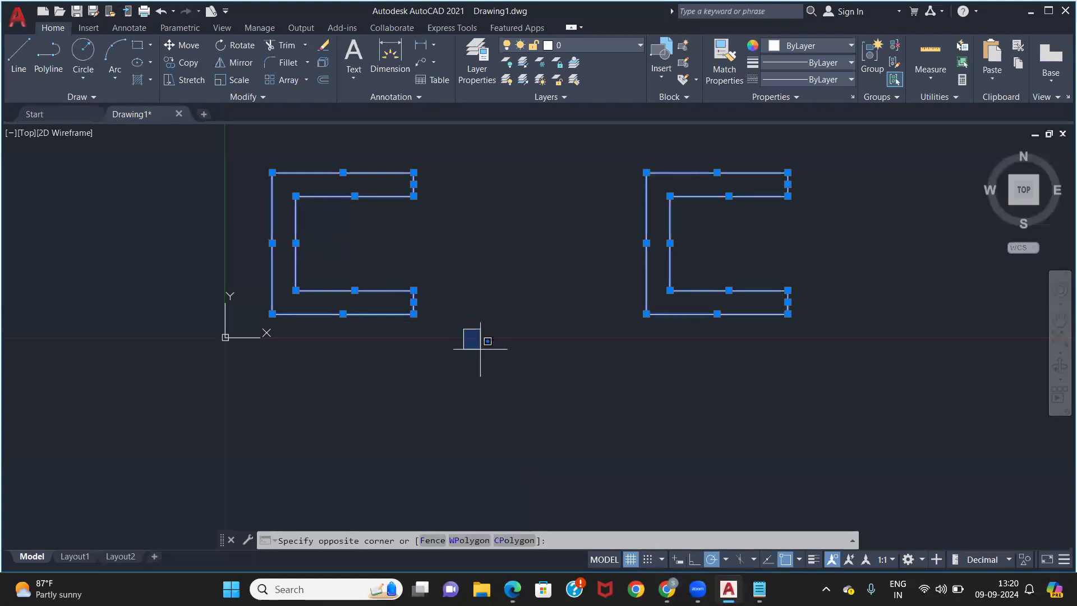
key("Escape")
key("Escape")
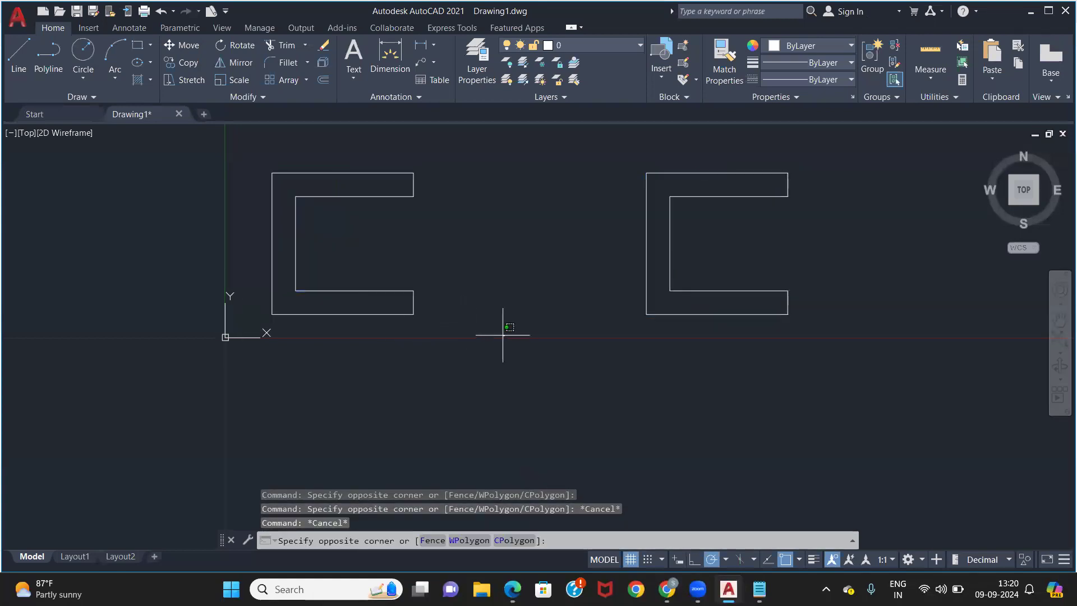
left_click(178, 128)
type("m")
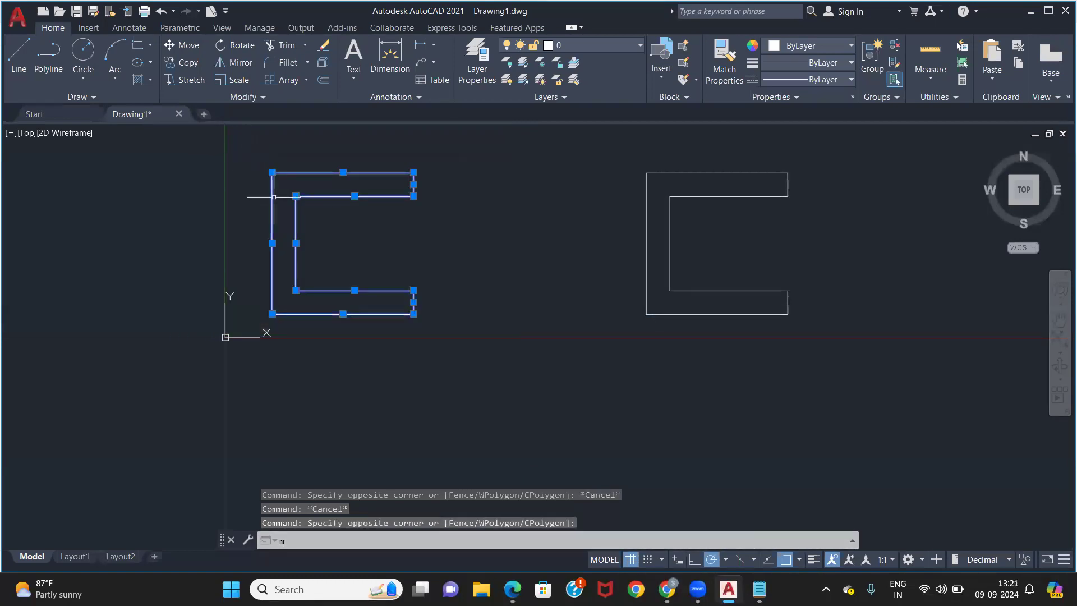
key("Return")
left_click(334, 200)
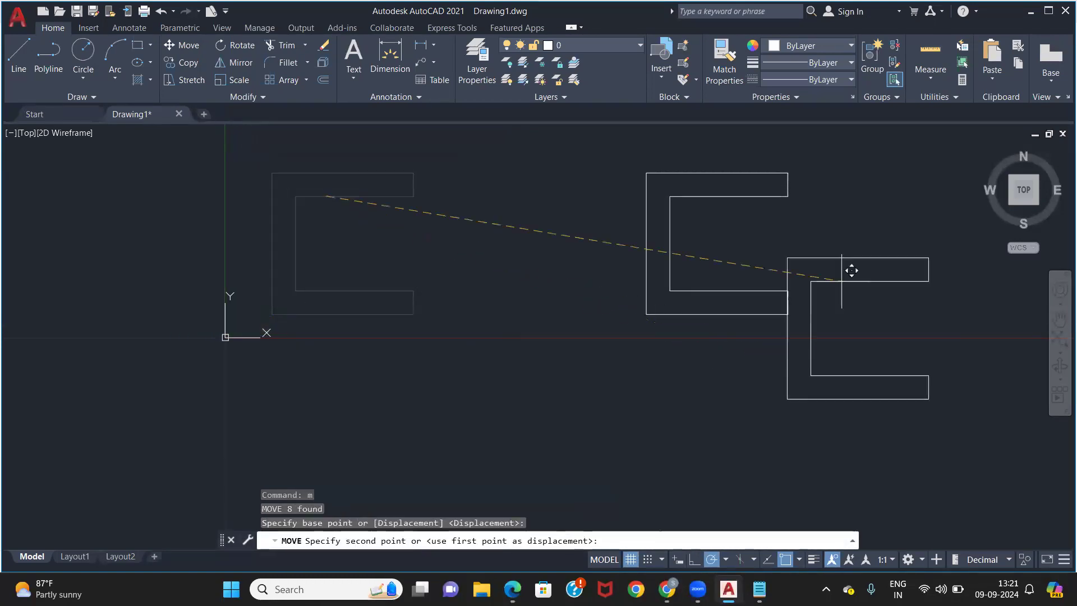
left_click(912, 205)
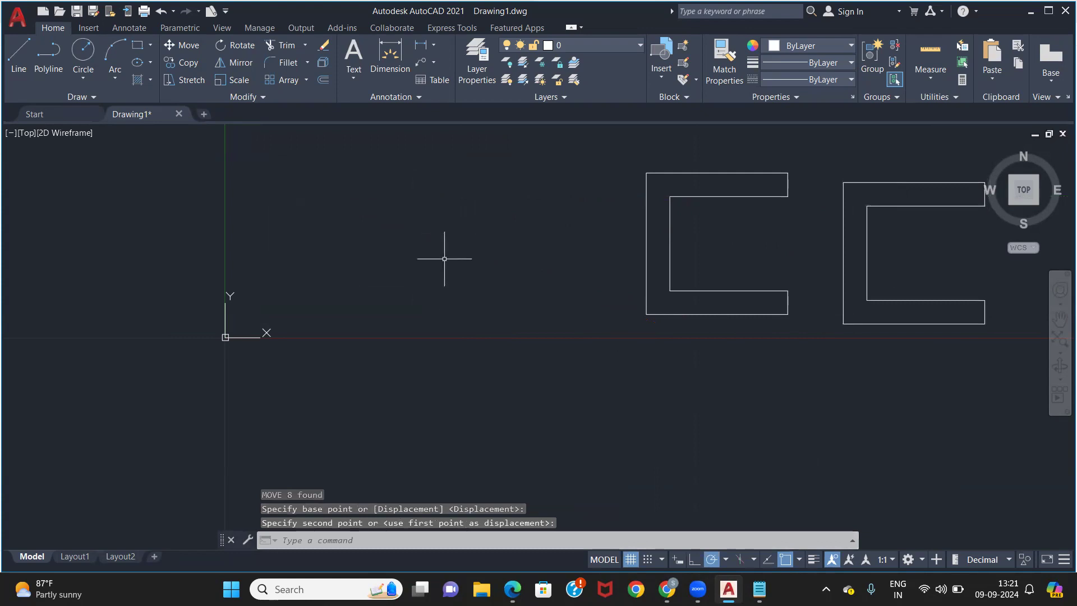
Step: Start a line at 2,1 and draw the profile's lower edge with the polar coordinate @6<0
scroll(378, 270, "up", 4)
scroll(377, 270, "down", 4)
scroll(377, 270, "up", 5)
scroll(376, 267, "down", 3)
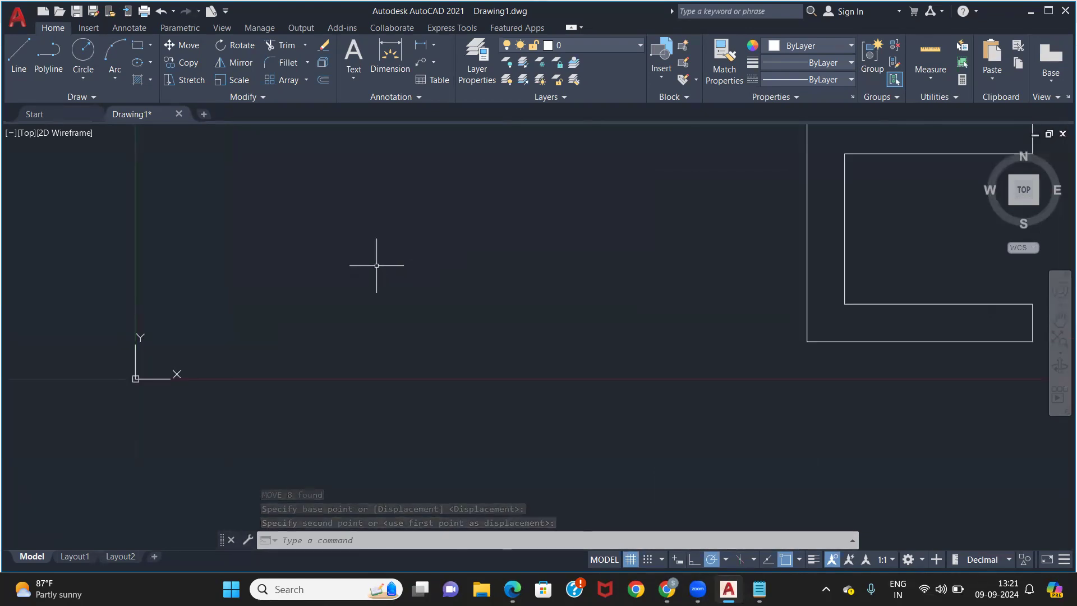
type("l")
key("Return")
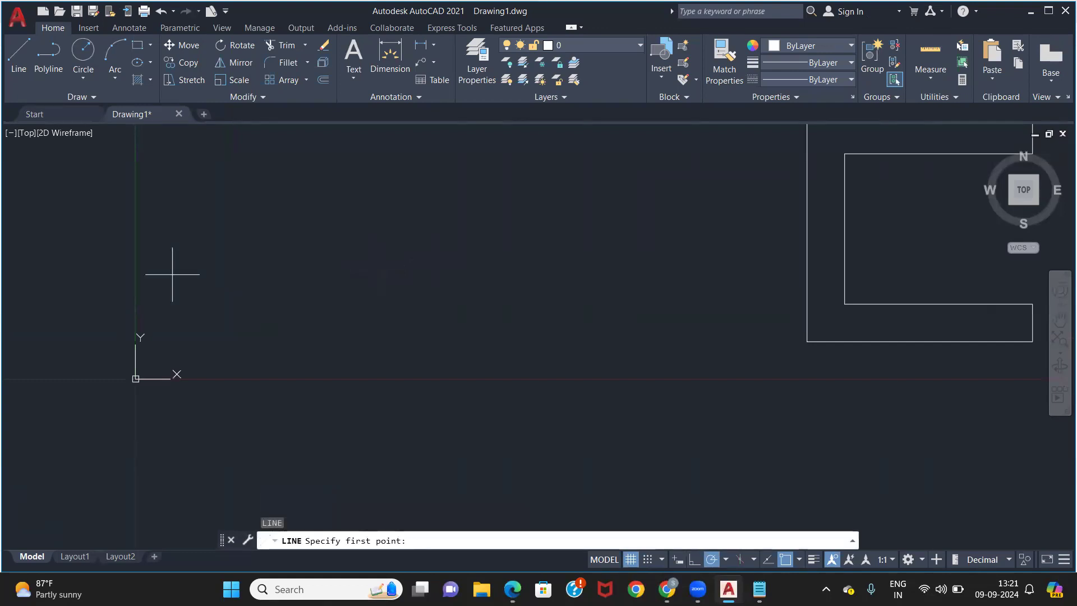
type("2,1")
key("Return")
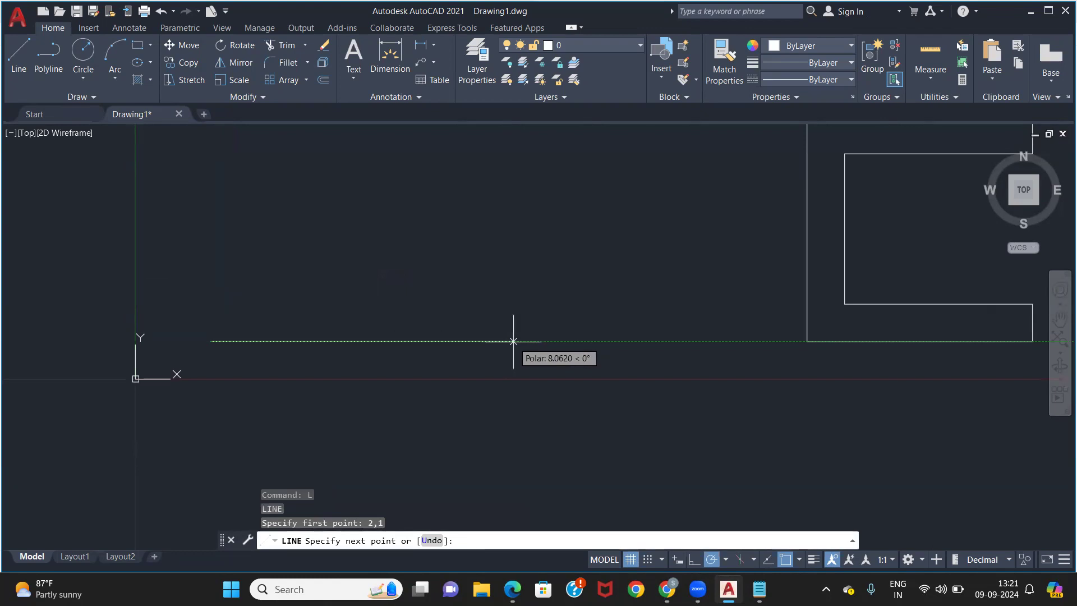
type("@6<")
type("0")
key("Return")
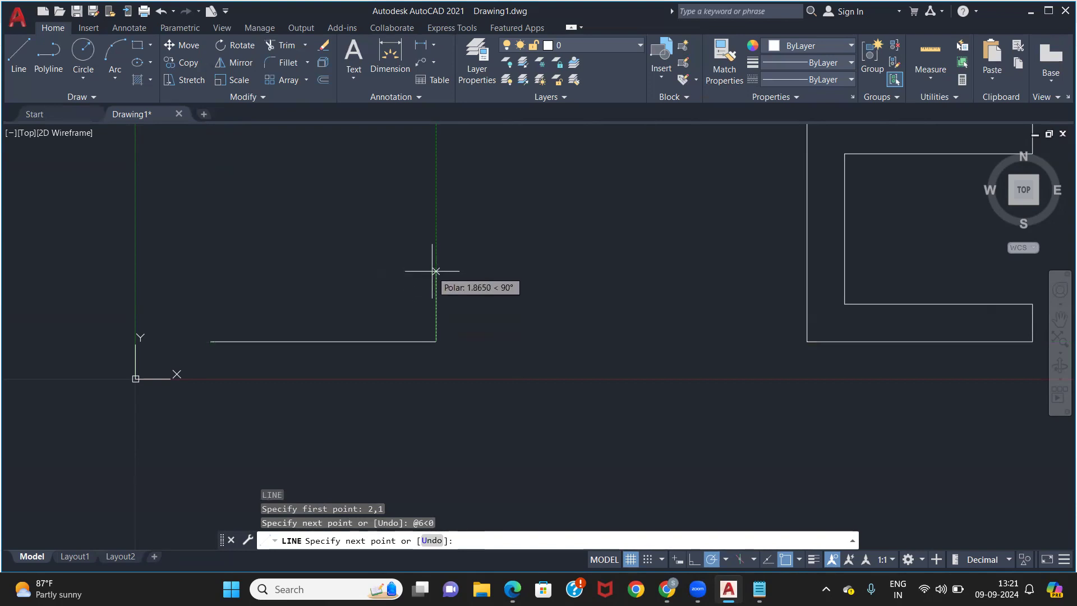
Step: Continue the profile line with the polar coordinates @1<90, @5<180 and @4<90
type("@1<90")
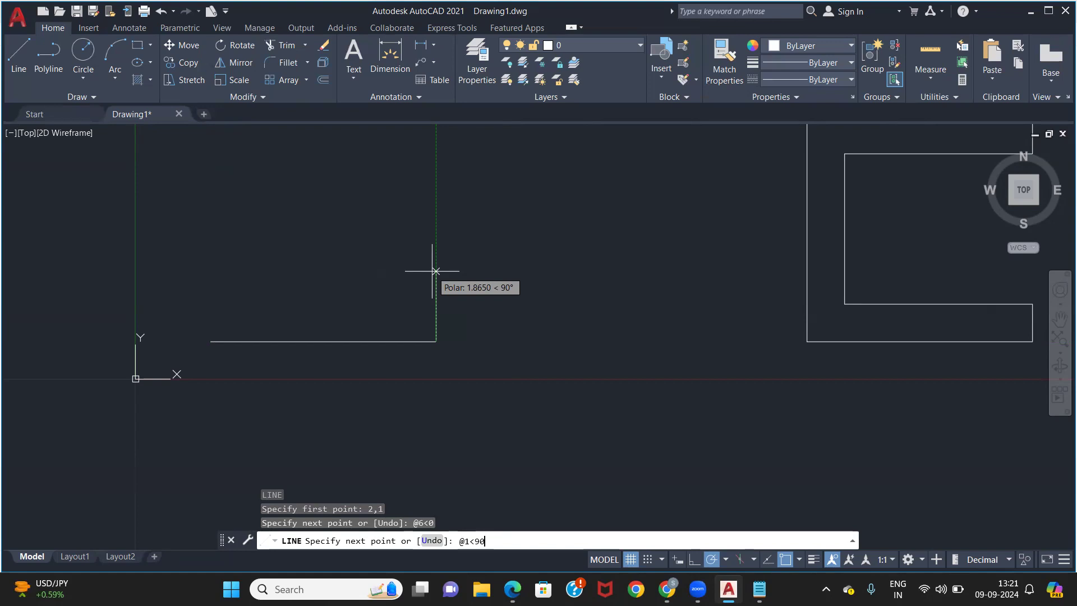
key("Return")
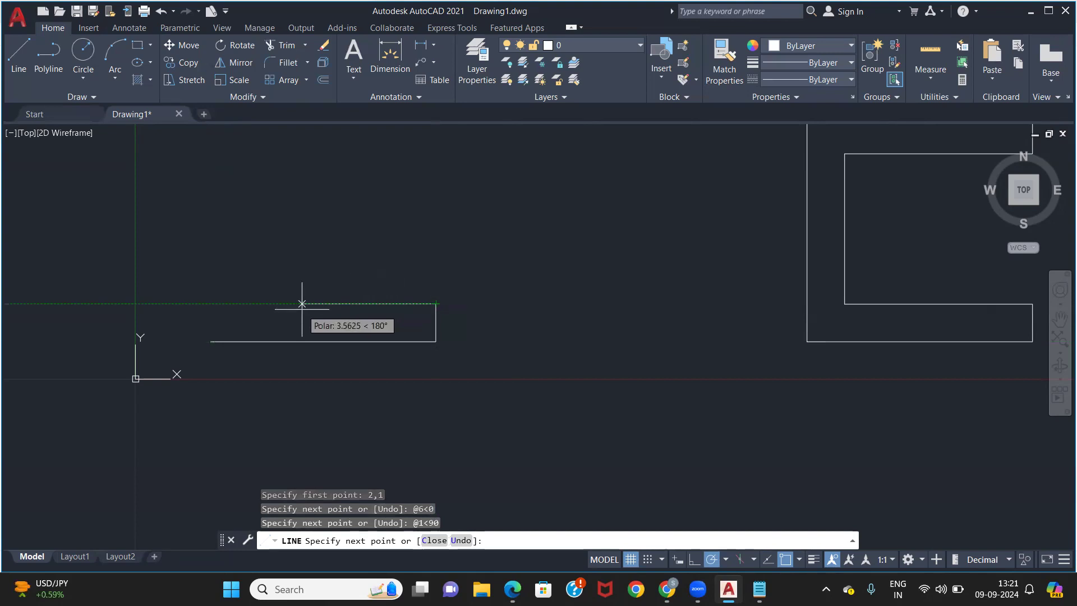
type("@5<")
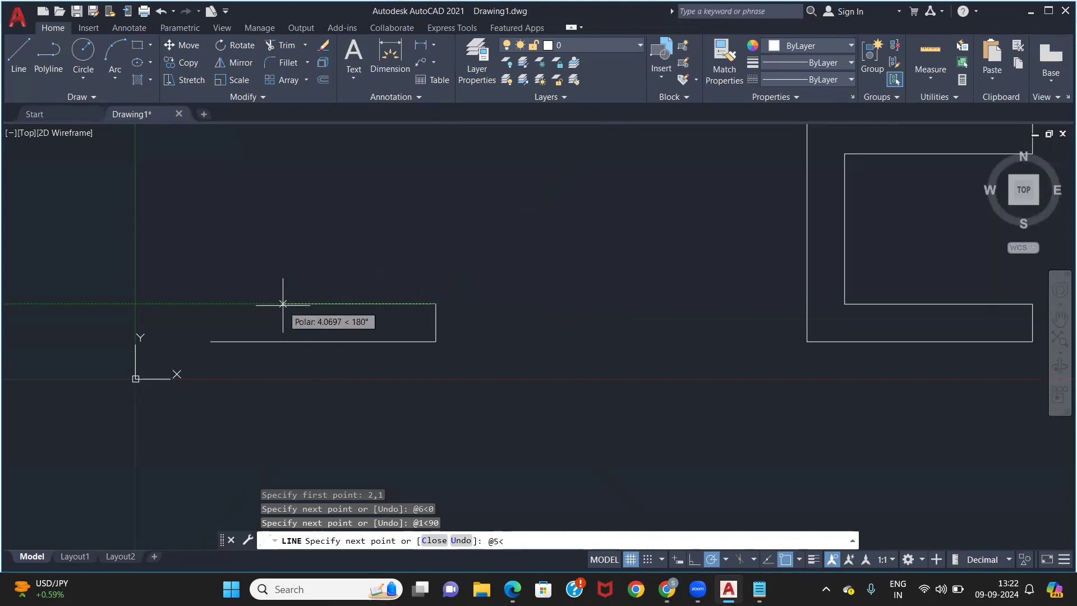
type("180")
key("Return")
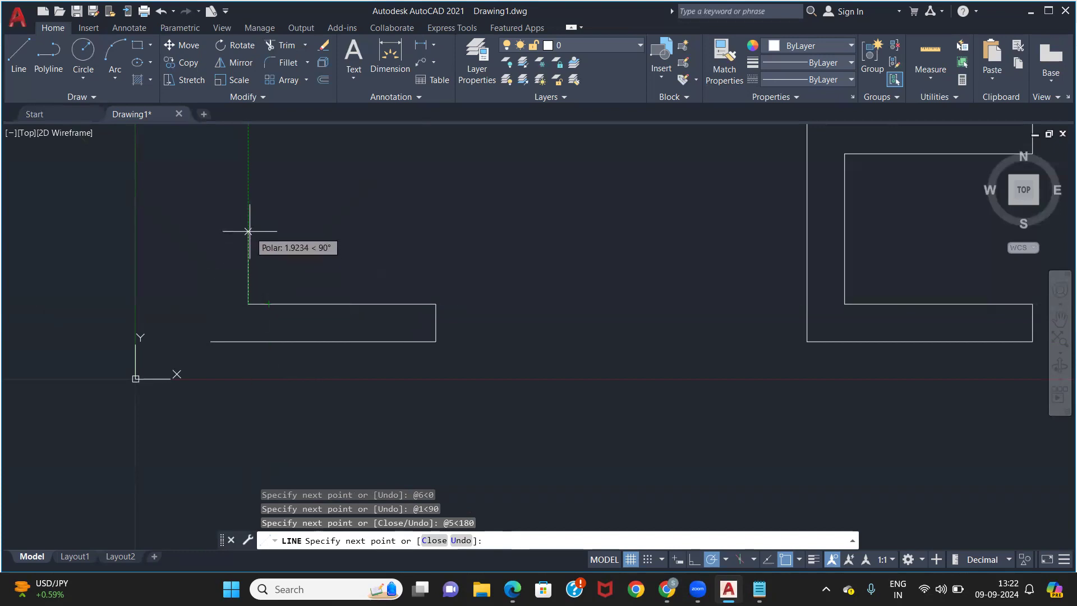
type("@4<90")
key("Return")
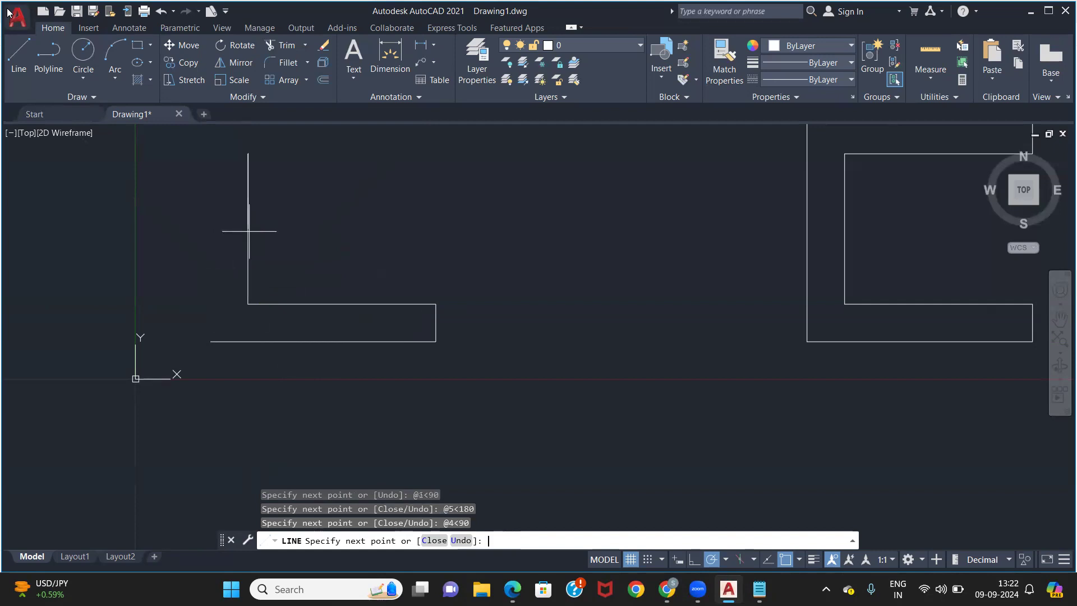
Step: Continue the profile's upper arm with the polar coordinates @5<0 and @1<90
key("alt+Tab")
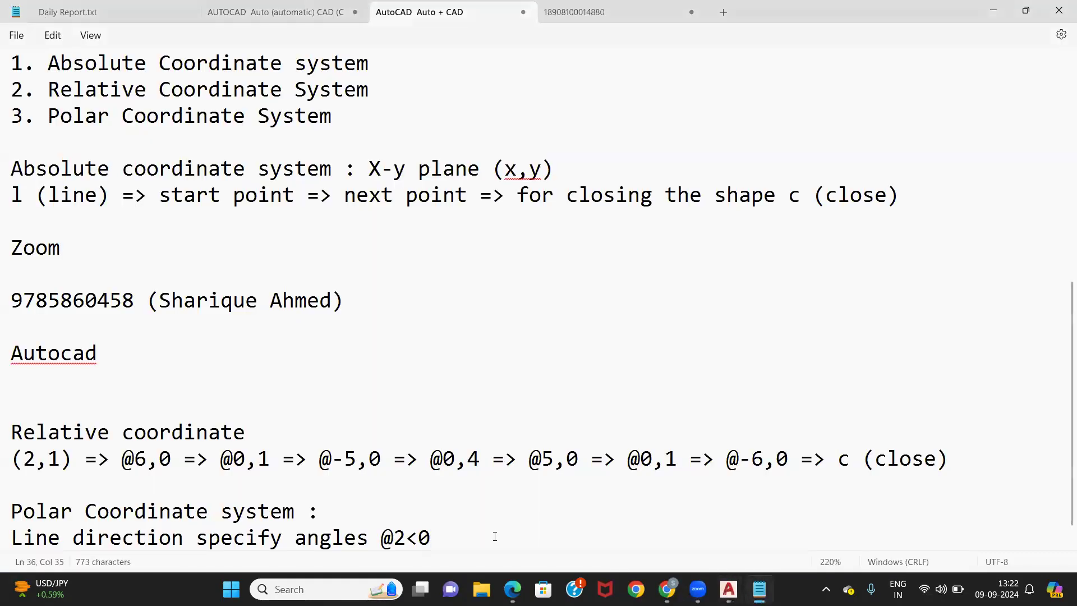
left_click(729, 589)
middle_click_drag(505, 281, 498, 435)
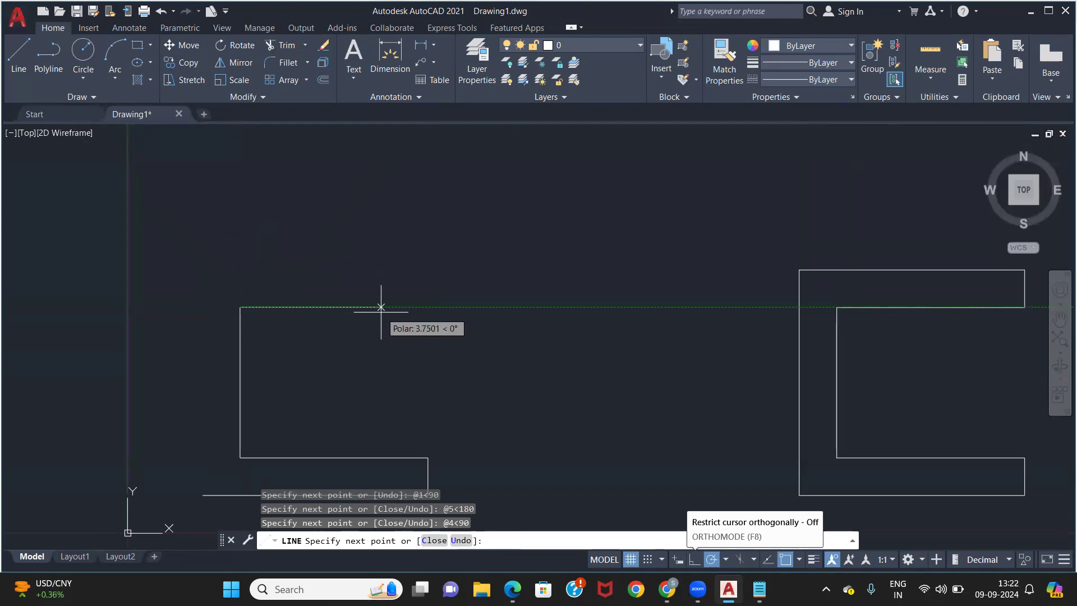
type("@5<")
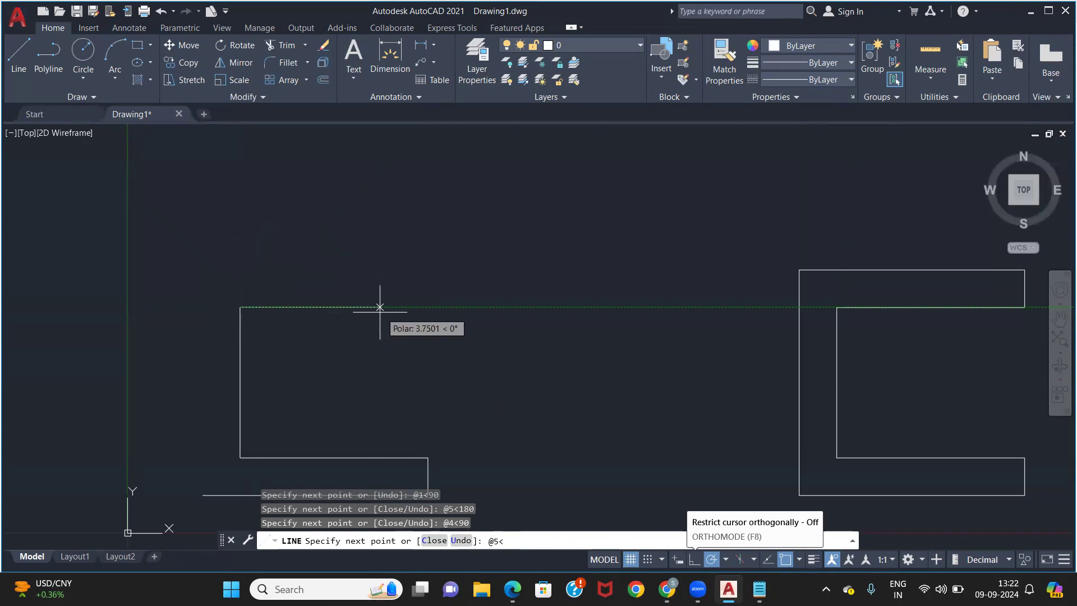
type("0")
key("Return")
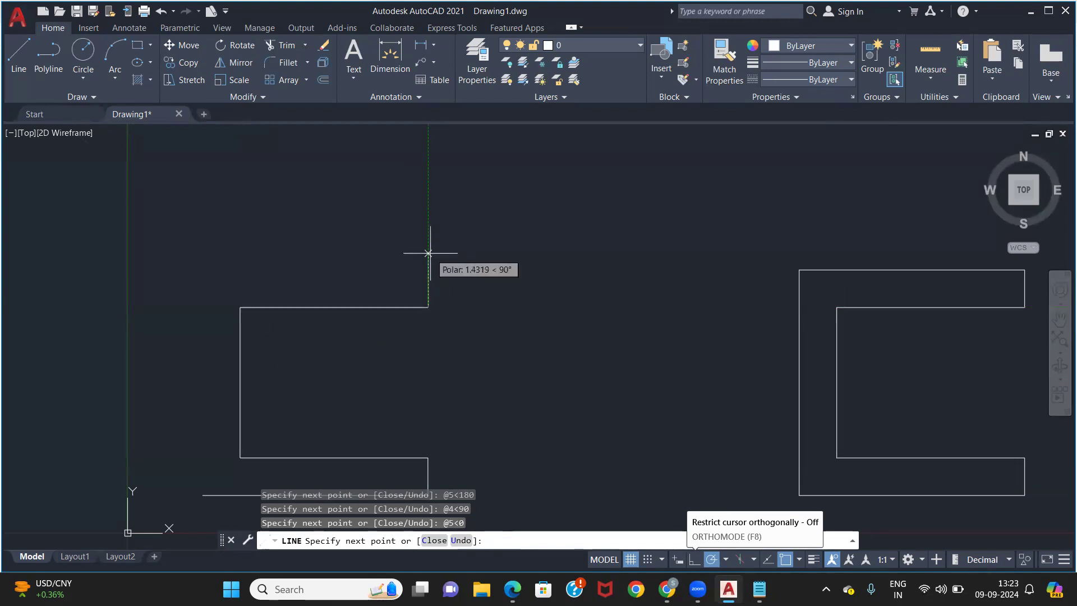
type("@1<90")
key("Return")
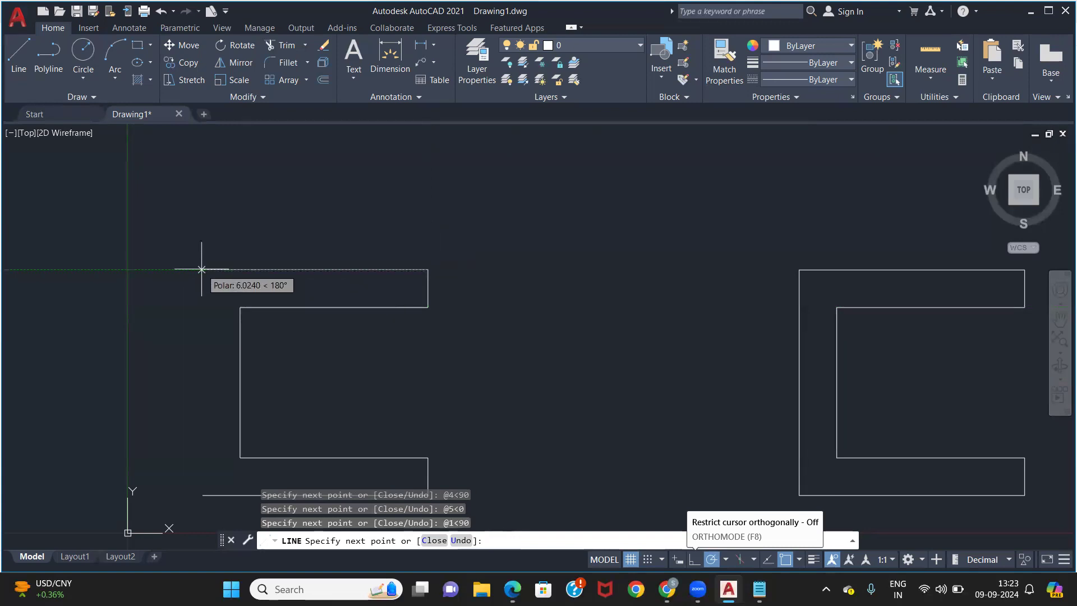
Step: Draw the profile's upper edge with @6<180 and close the shape back to its start point
type("@6<18")
key("Return")
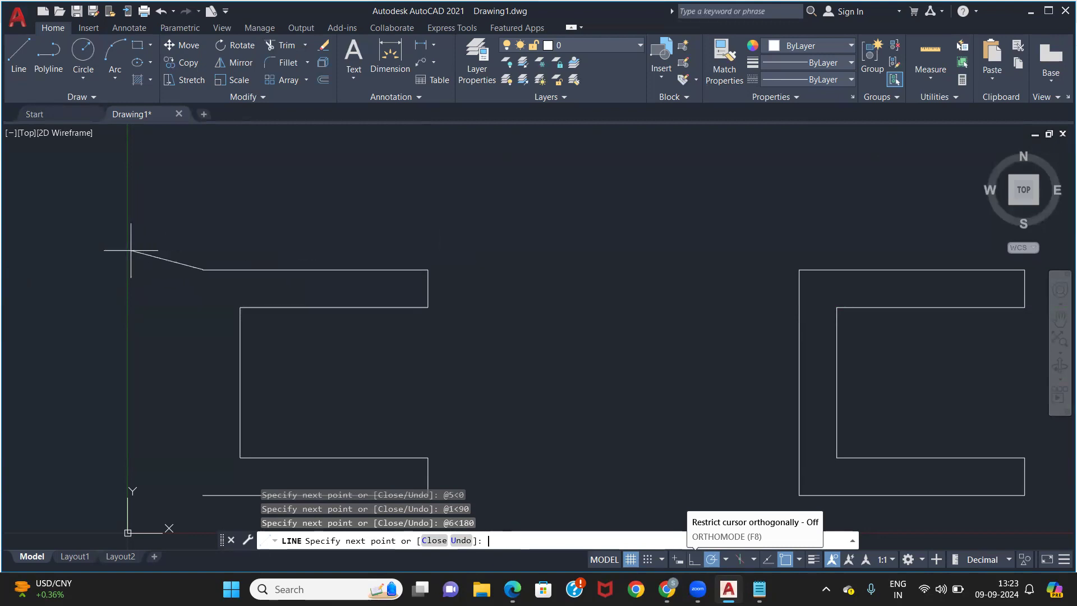
type("c")
key("Return")
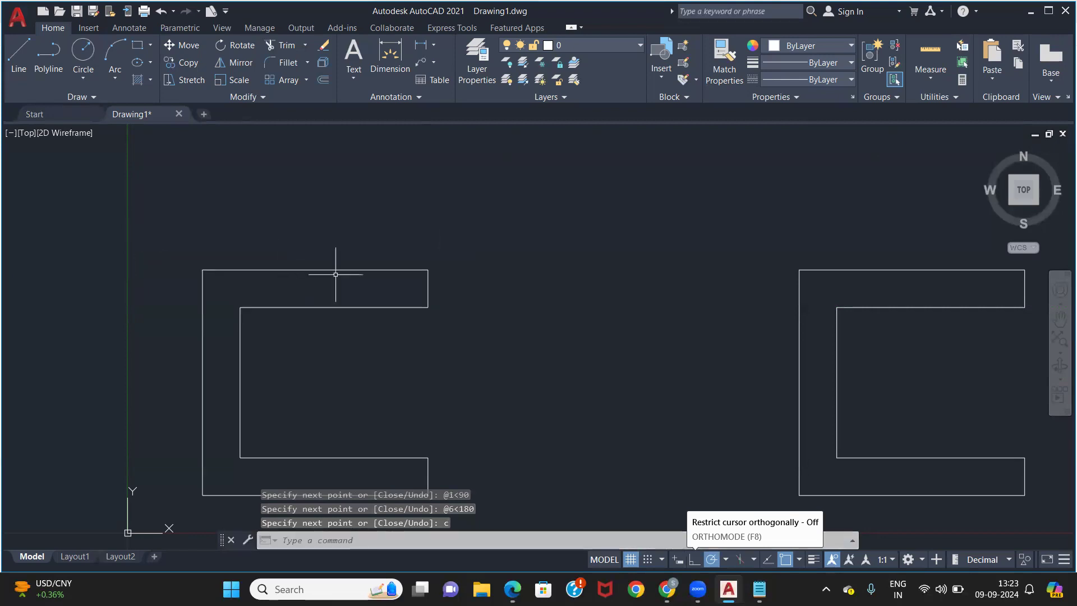
scroll(464, 339, "down", 2)
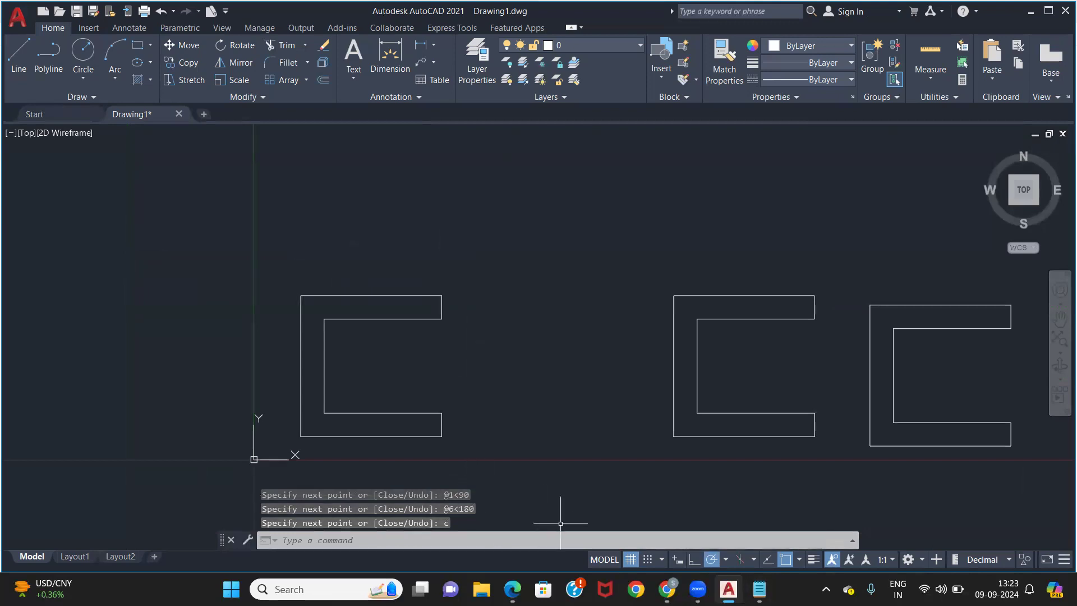
Step: Switch to Notepad and start the polar example below the angle note with (2,1) => @6<0 => @1<90 => @5<180 => @4<90
key("alt+Tab")
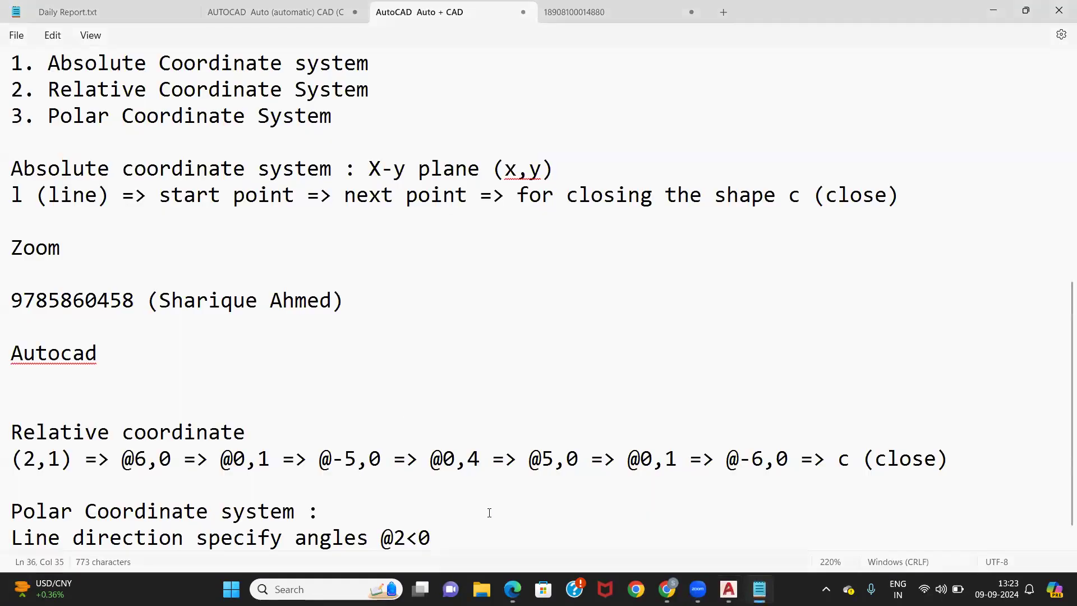
scroll(490, 512, "down", 1)
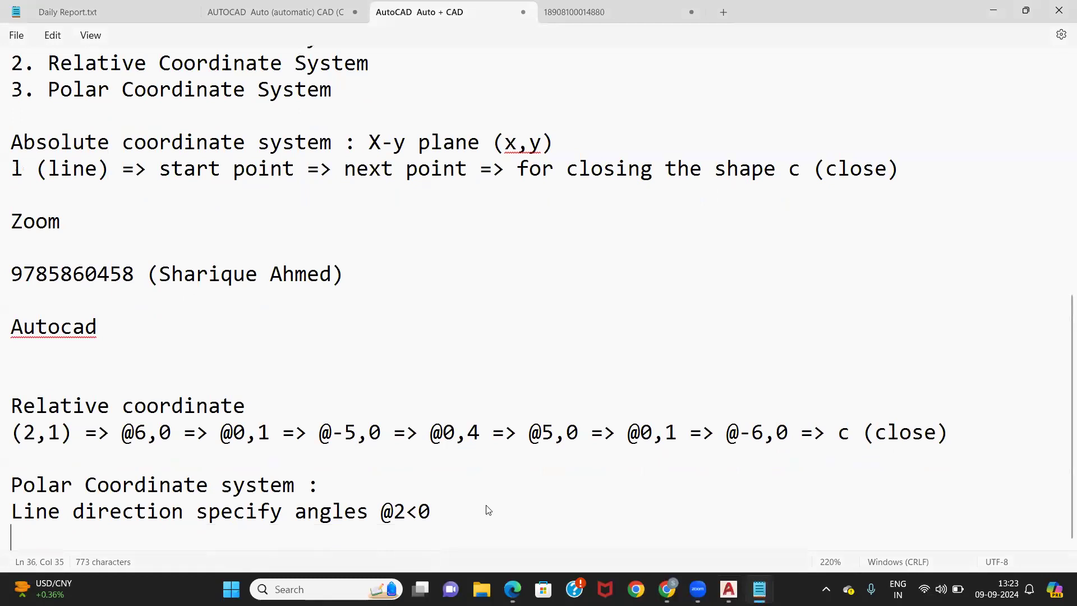
type("(2,1) ")
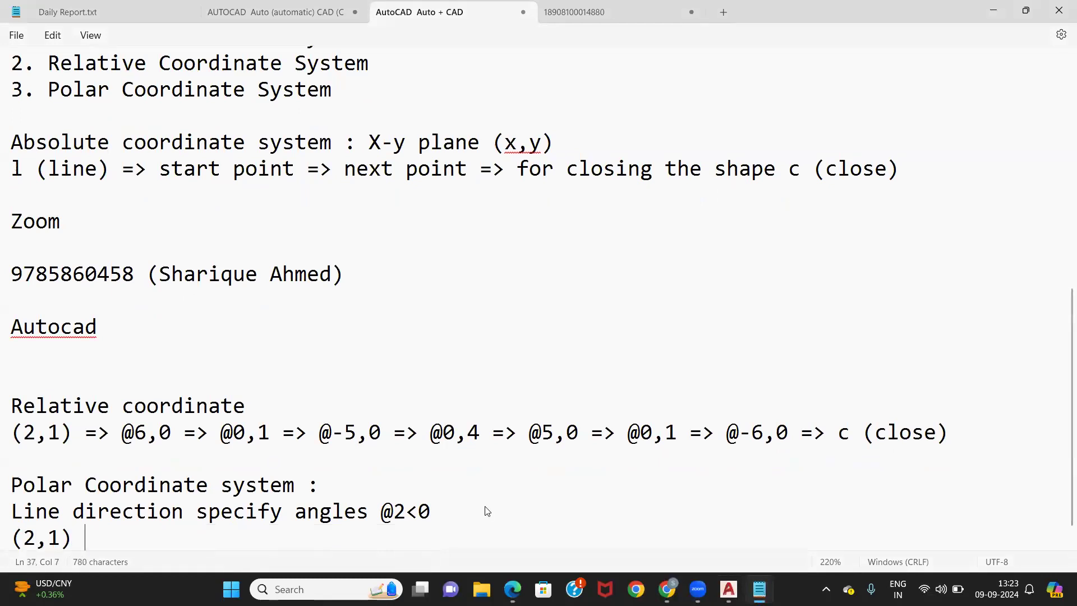
type("=> @6")
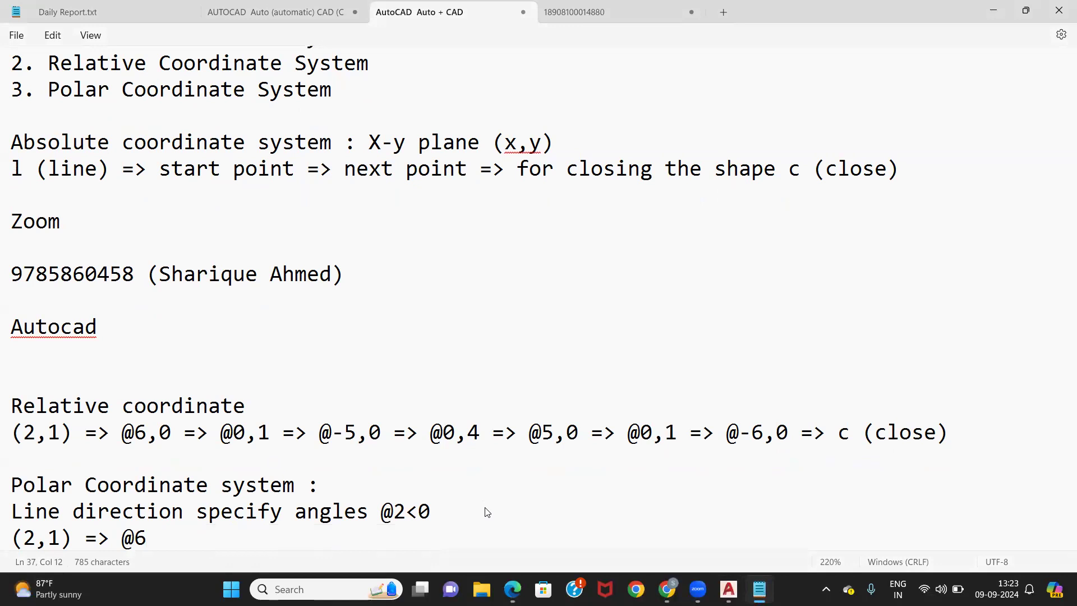
type("<0 => @")
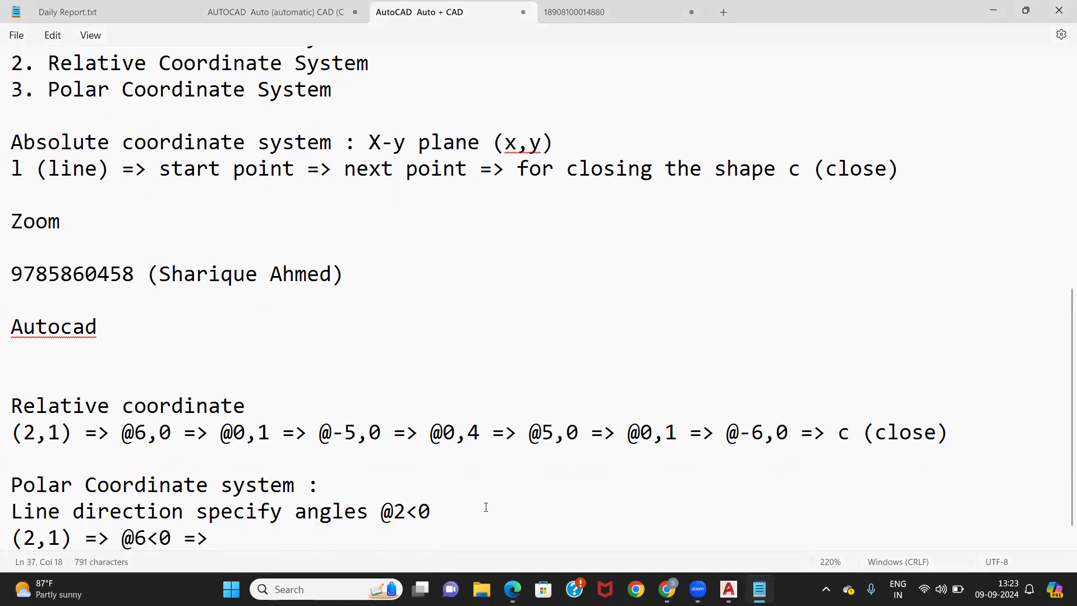
type("1<90")
type(" =")
type("> @")
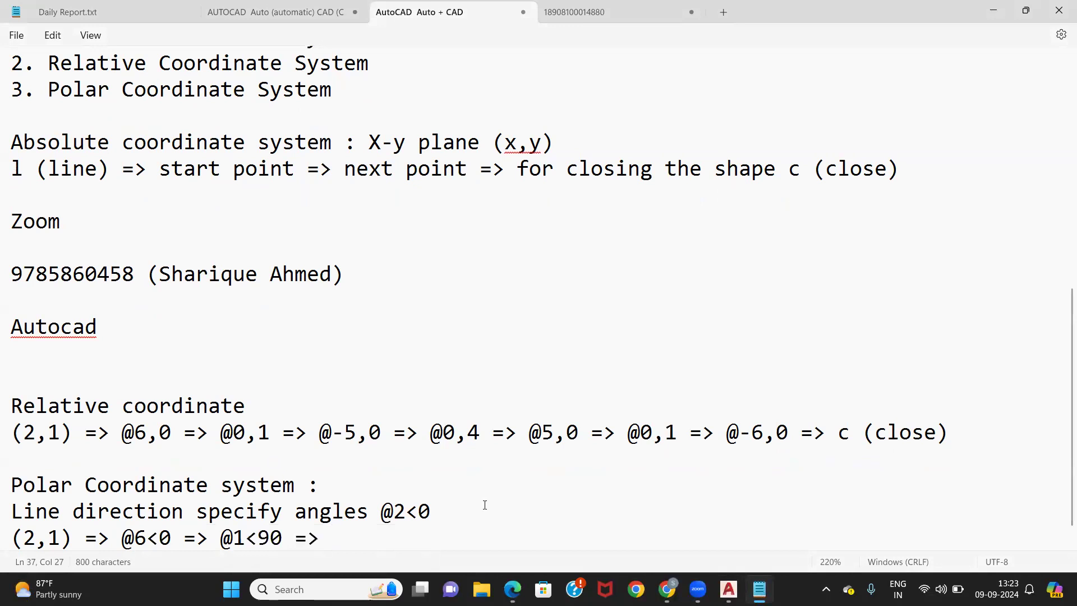
type("5<180")
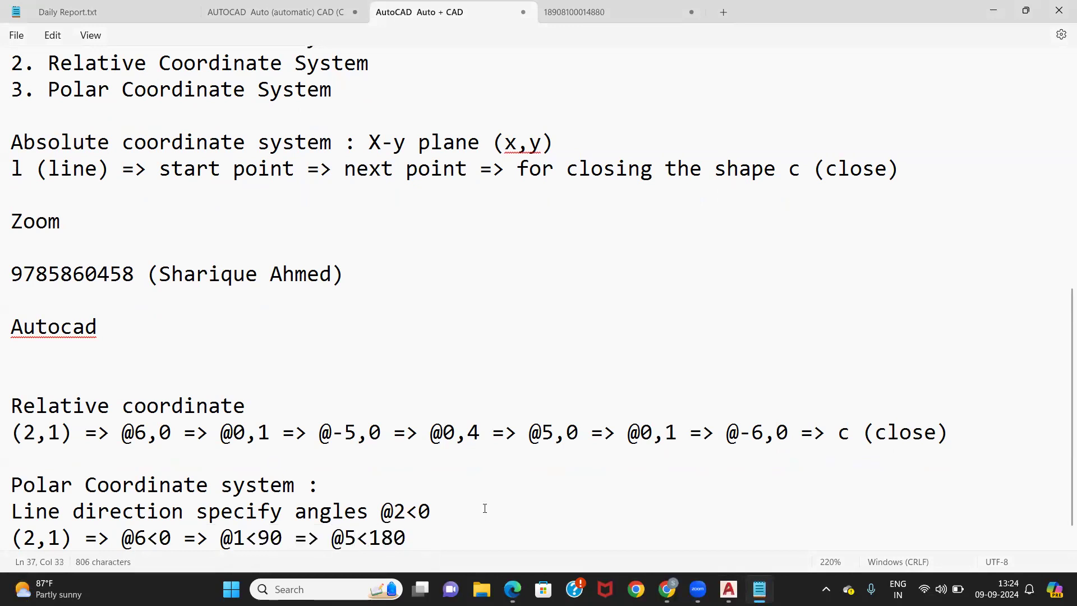
type(" => @4<90")
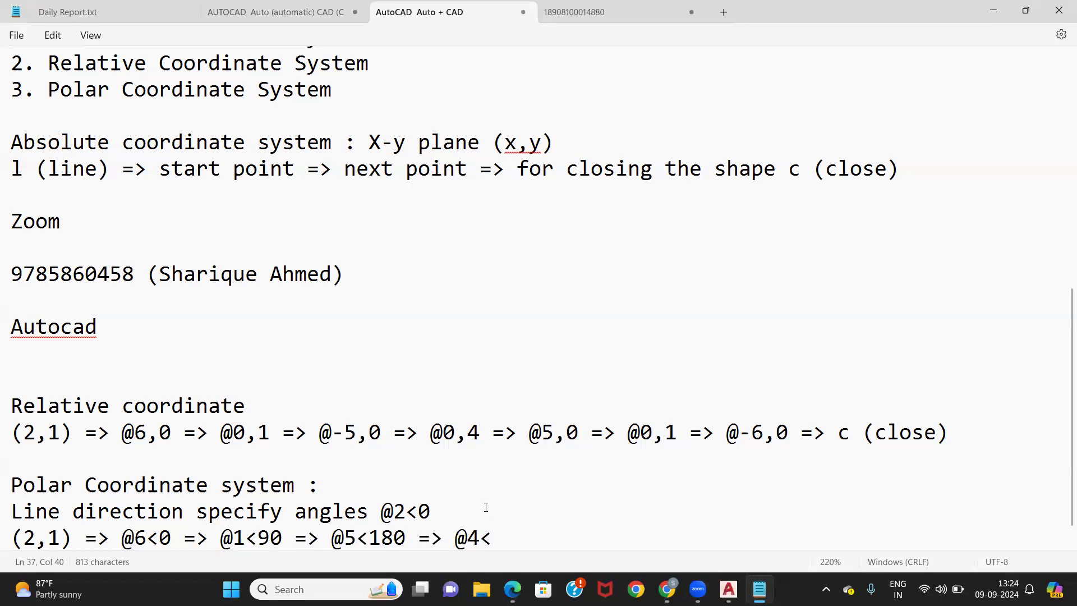
Step: Complete the polar coordinate sequence with => @5<0 => @1<90 => @6<180 => c (close)
type(" => @")
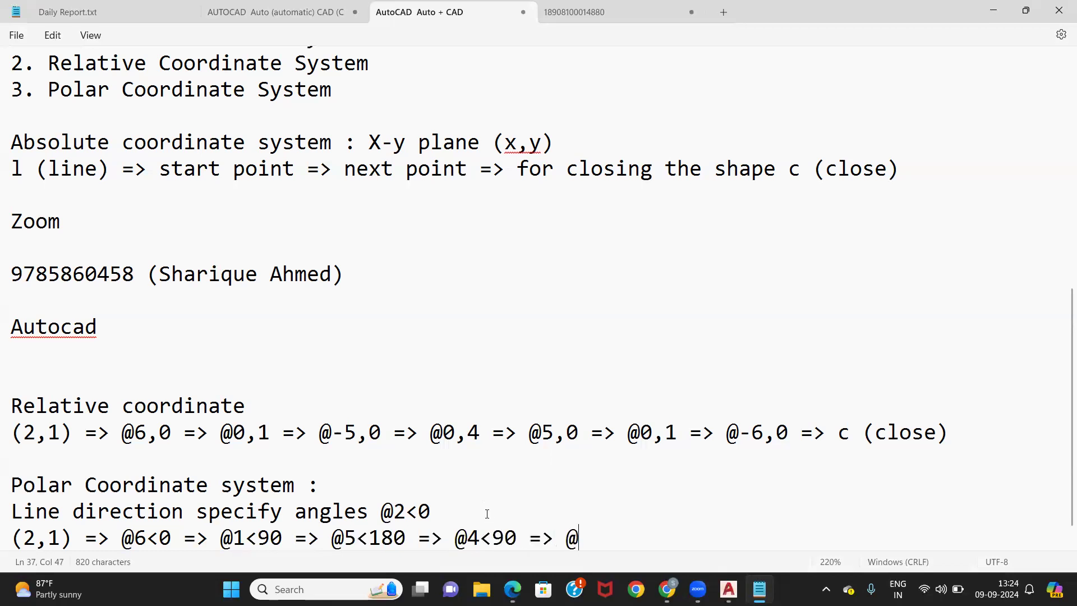
type("1<9")
key("BackSpace")
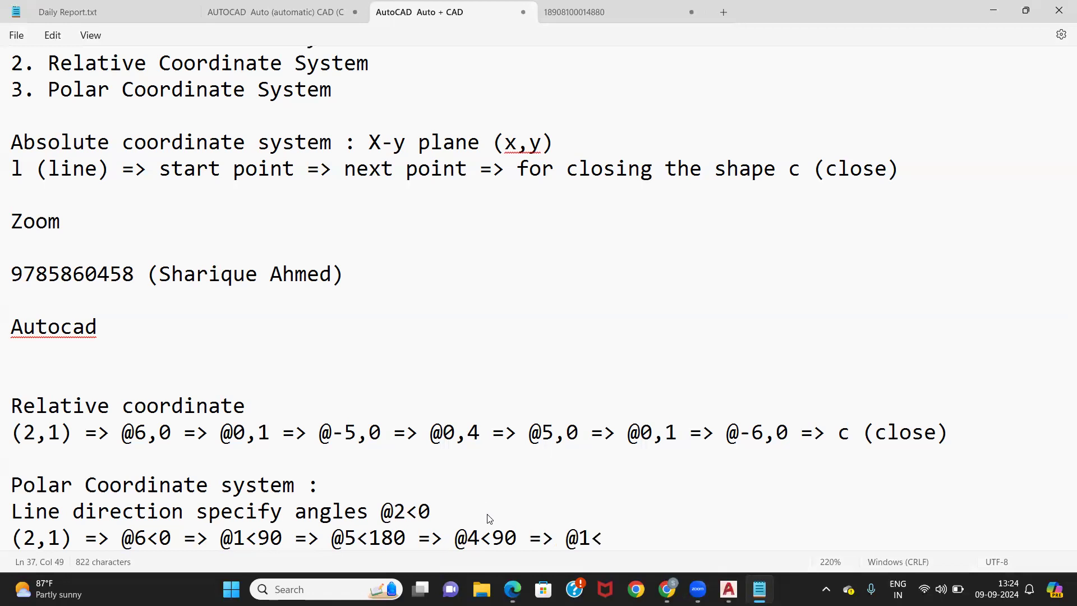
key("BackSpace")
key("BackSpace")
type("5<")
type("=>@")
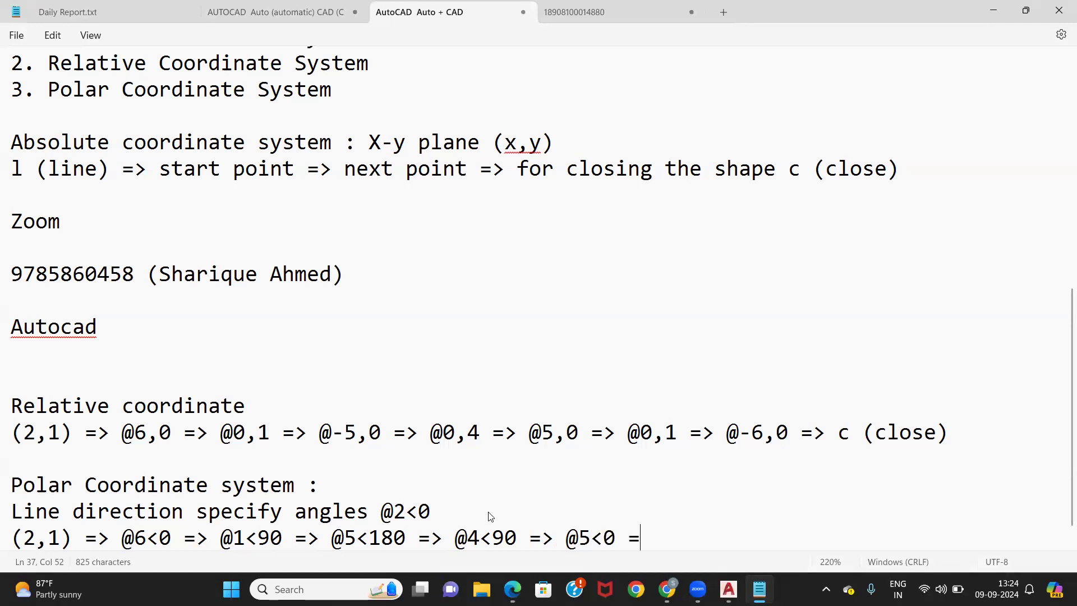
key("BackSpace")
type("@1<90")
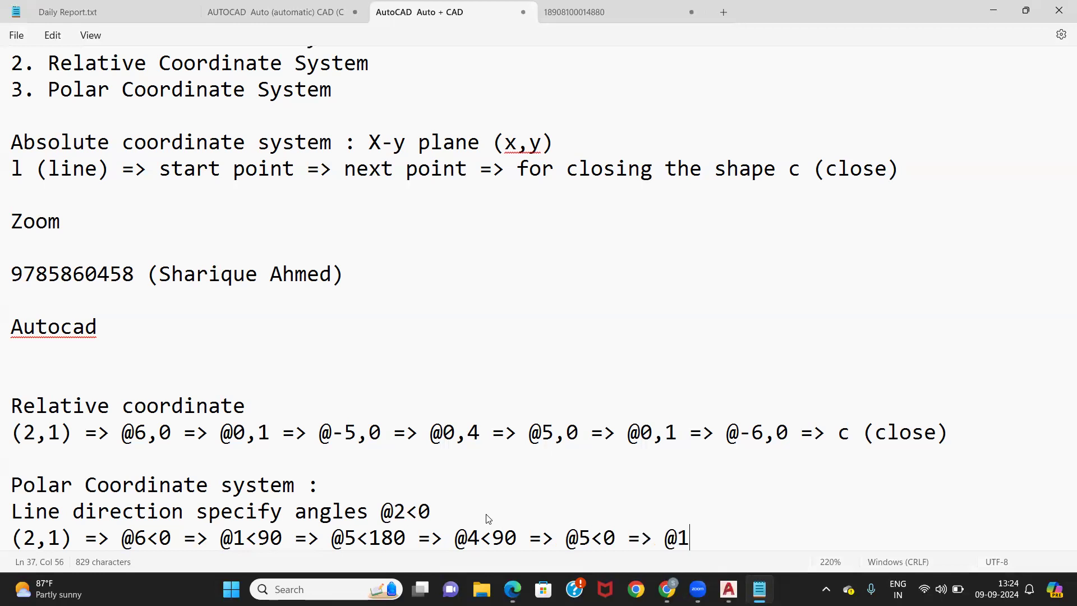
type(" =>")
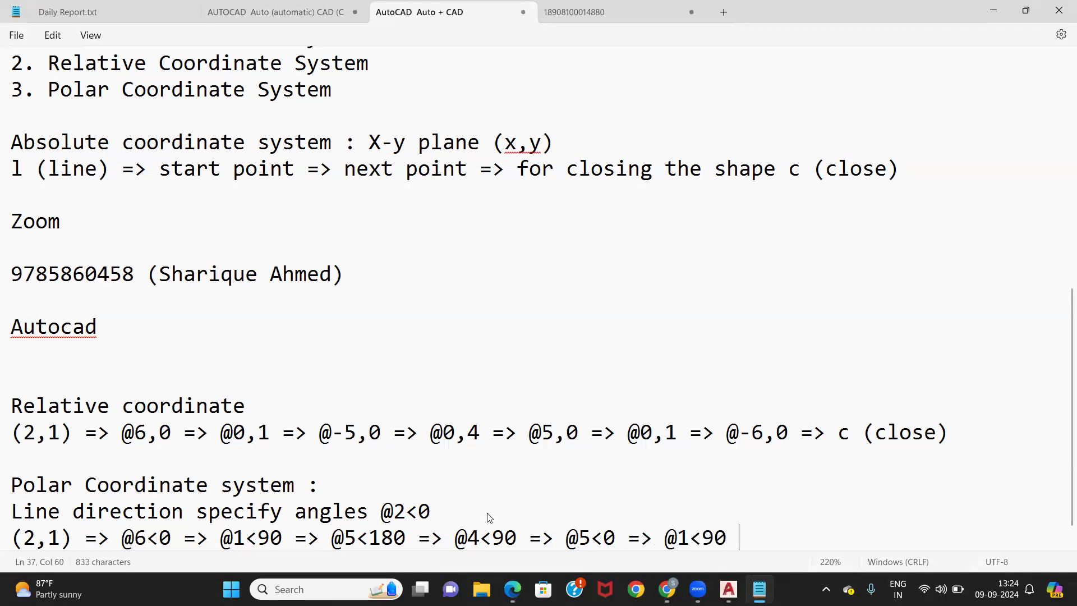
type(" @6<180 => c")
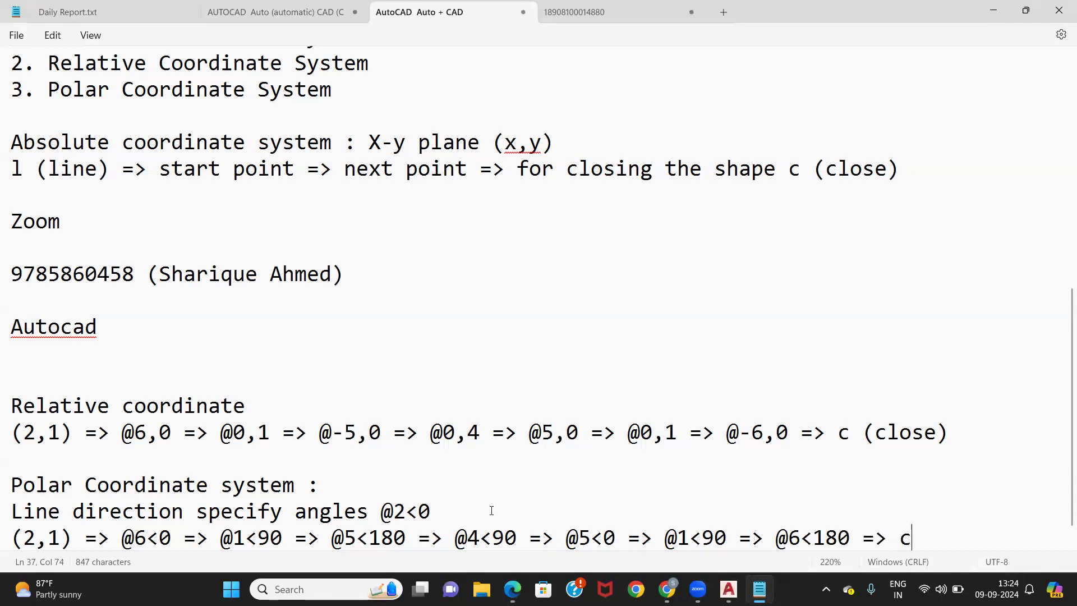
type(" (close)")
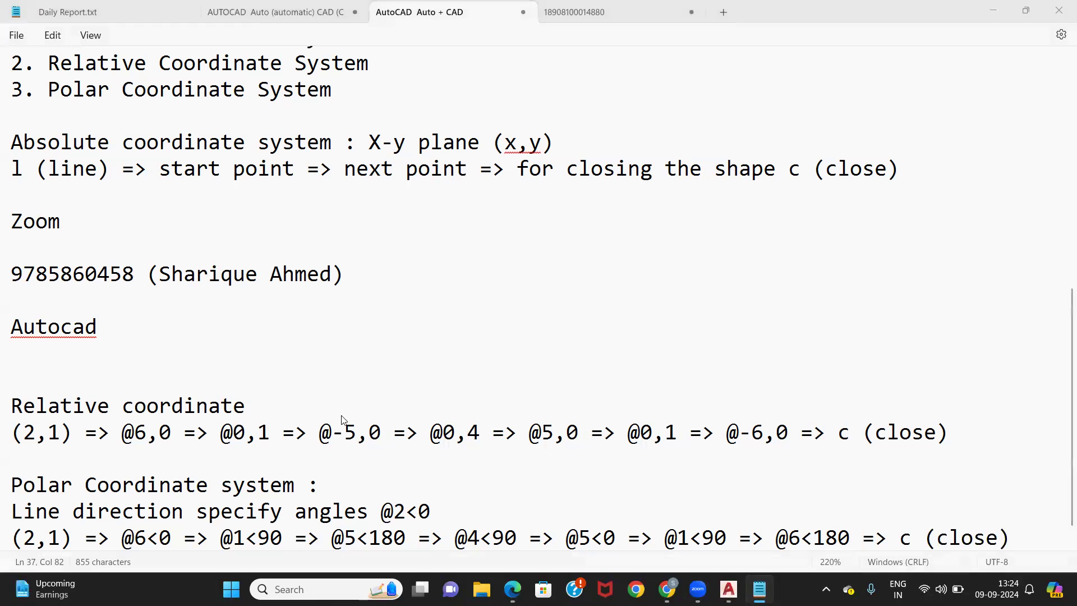
Step: Insert the heading "Absolute Coordinate System:" above the Relative coordinate section, keeping a blank line between them
scroll(371, 399, "down", 1)
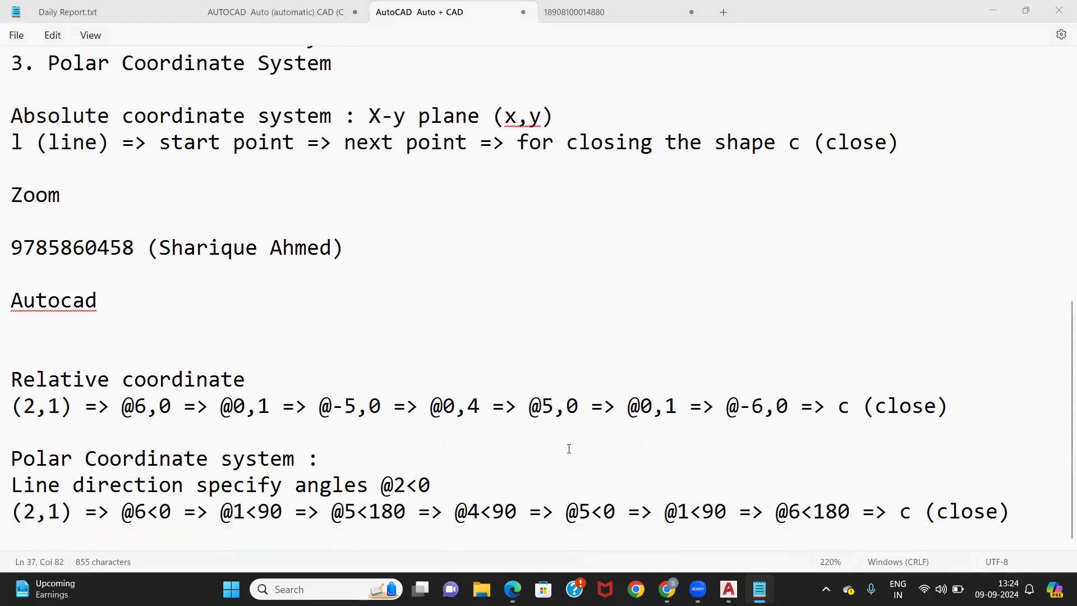
left_click(34, 342)
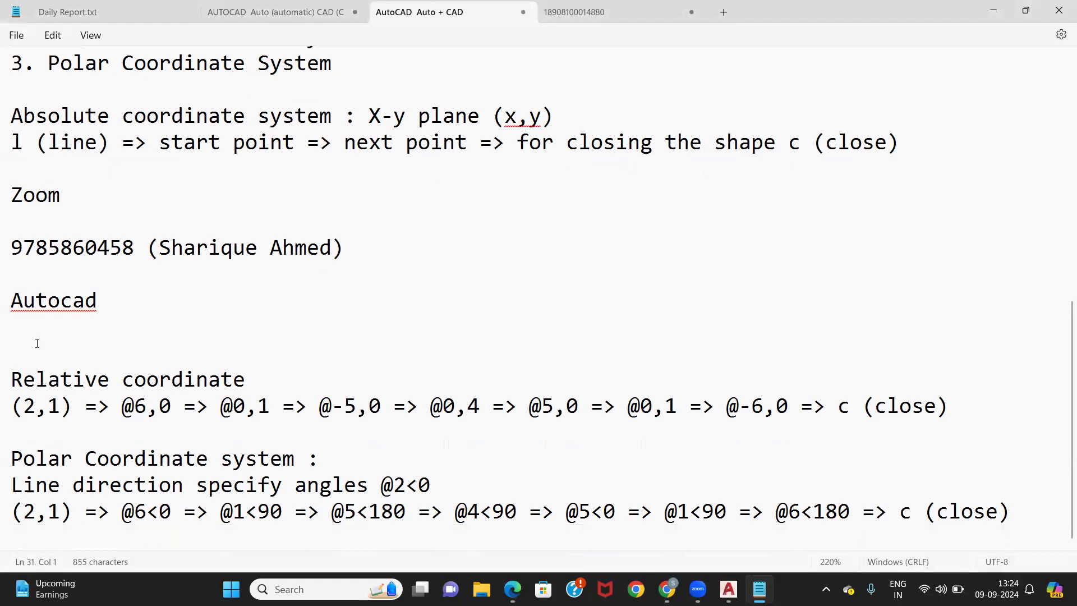
key("Return")
key("Up")
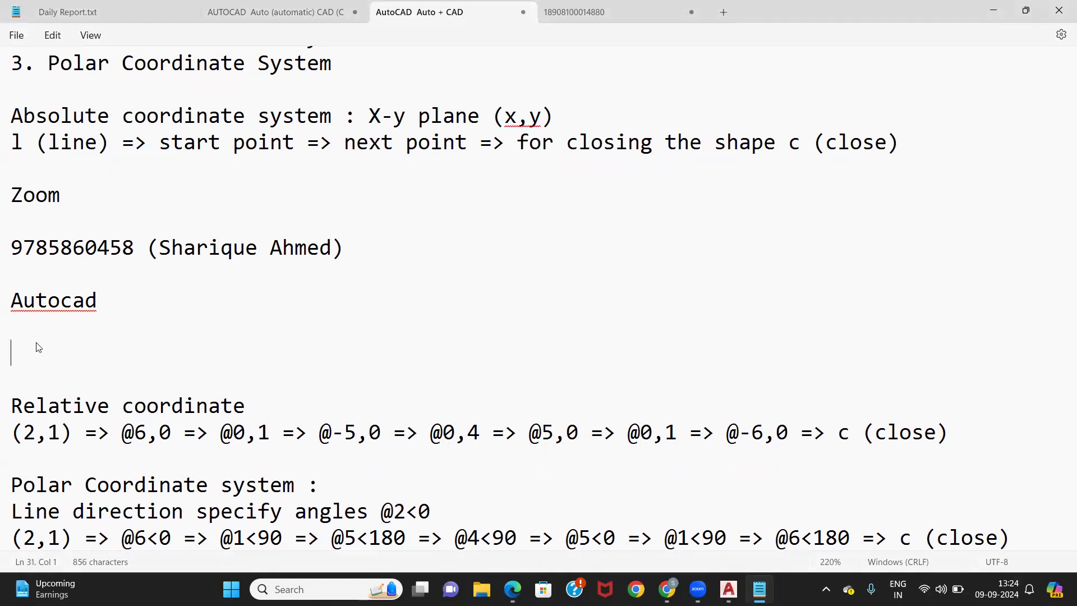
type("Absolute Coor")
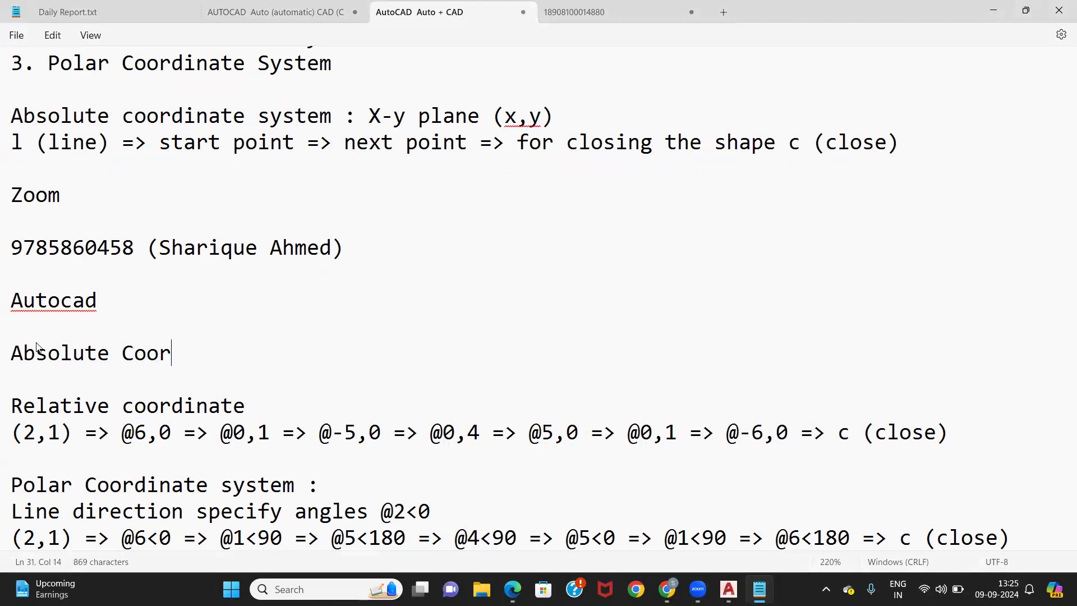
type("dinate ")
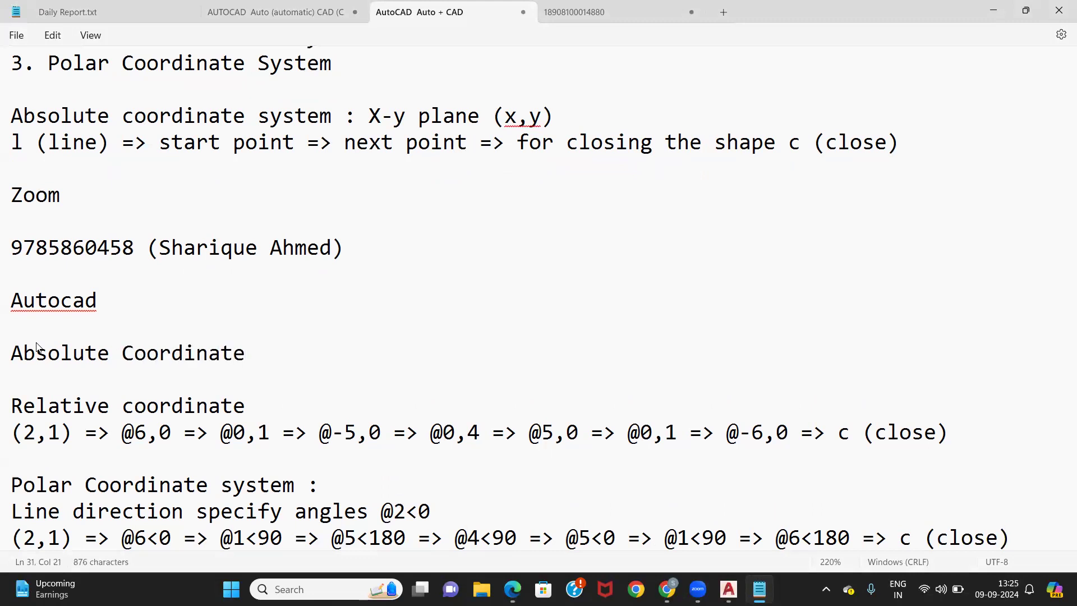
type("System:")
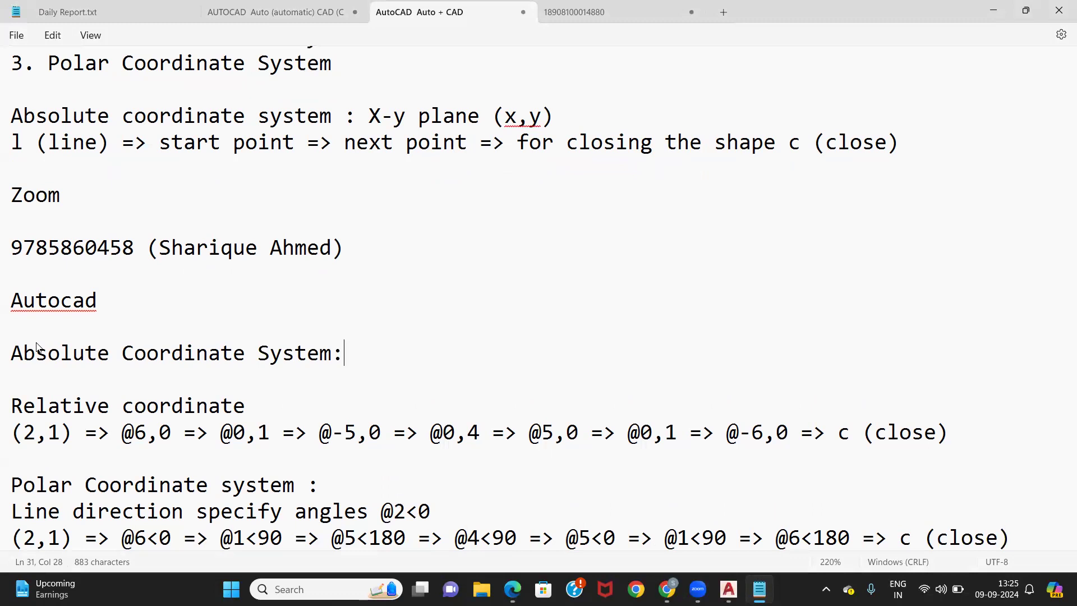
Step: Below the absolute heading, write the first points of the sequence: (2,1) => (8,1) => (8,2) => (3,2) => (3,6) =>
key("Return")
type("(2,1) => (")
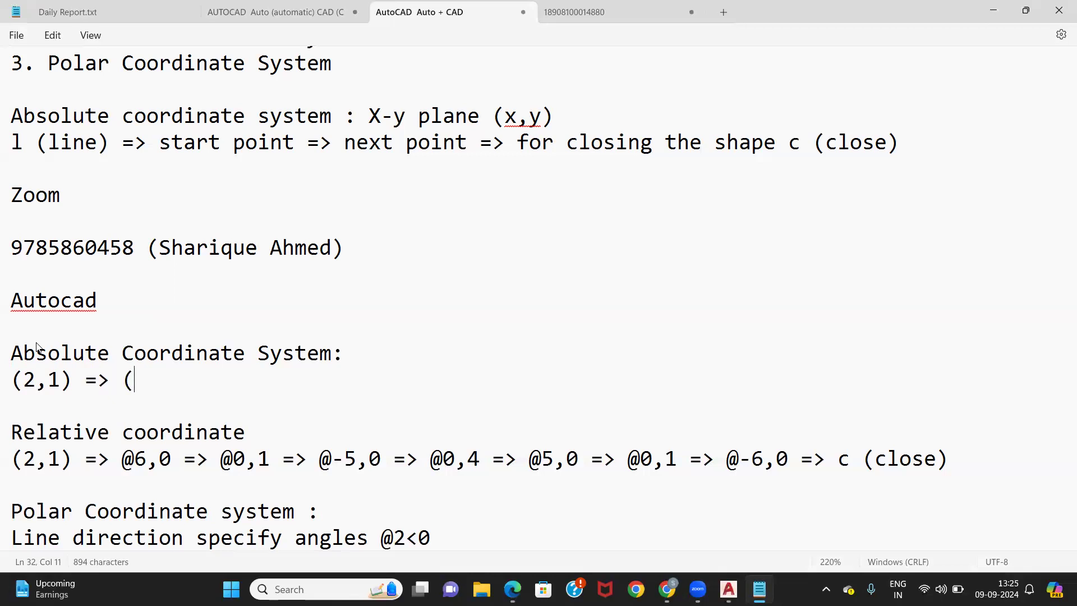
type("8,1) => (8")
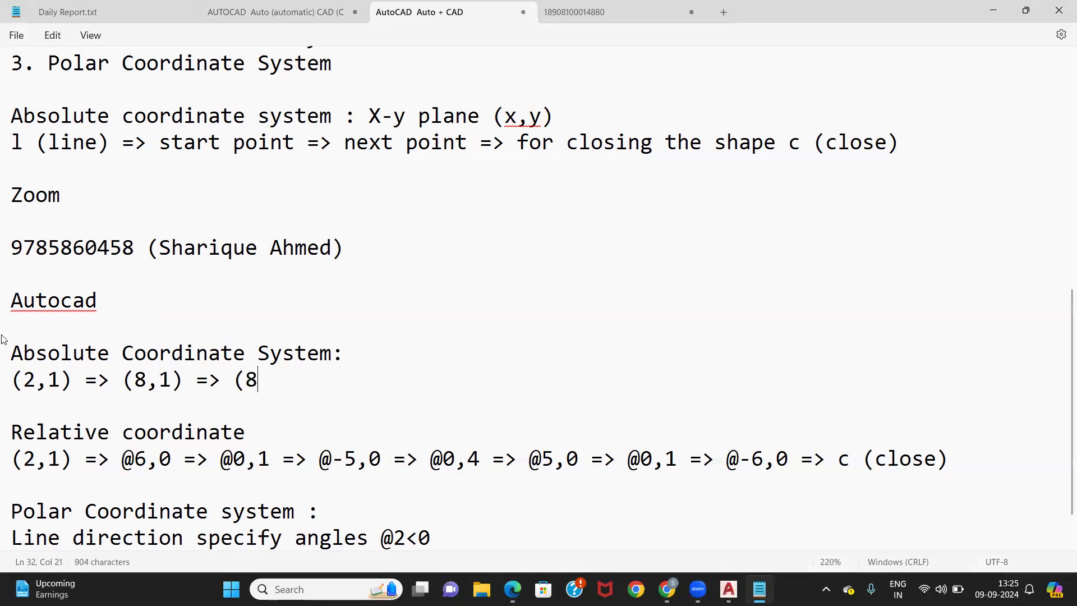
type(",2) => (3")
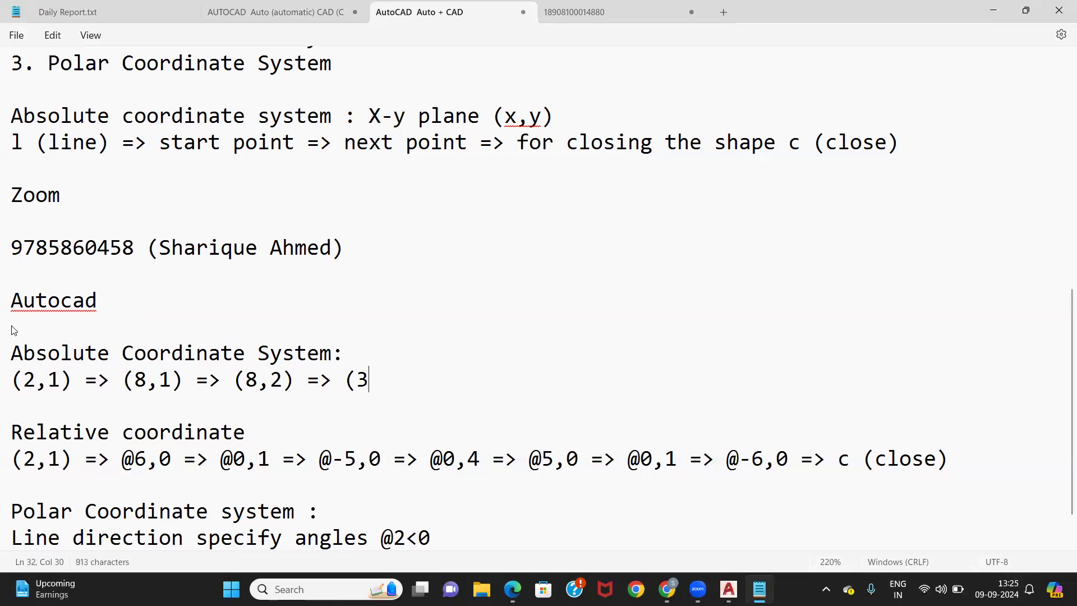
type(",2) => (3,5")
key("BackSpace")
type("6) => ")
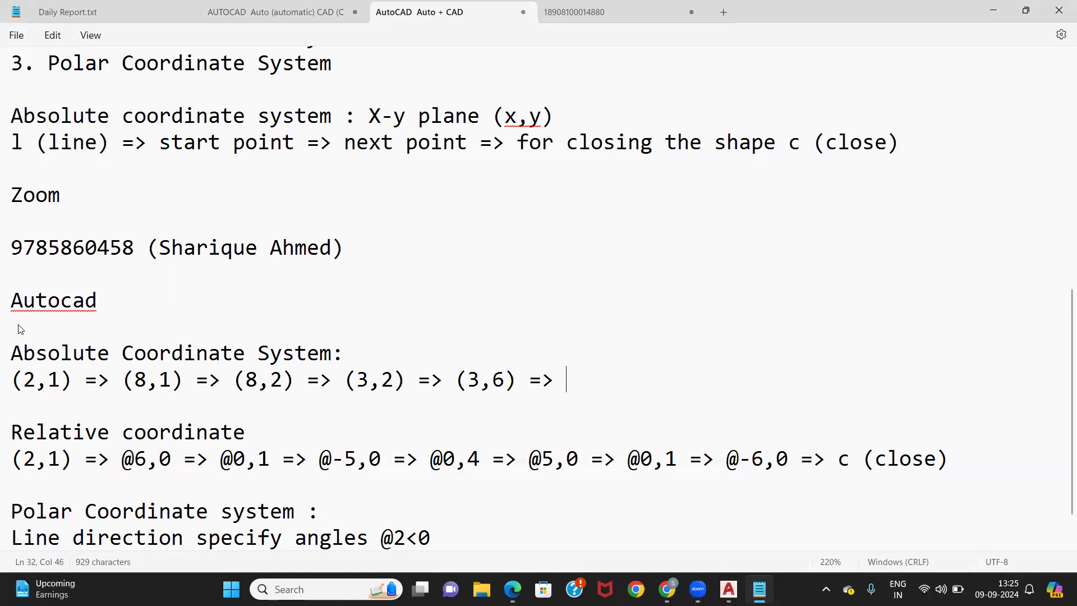
Step: Complete the absolute coordinate sequence with (8,6) => (8,7) => (2,7) => c
type("(8,6")
left_click(508, 375)
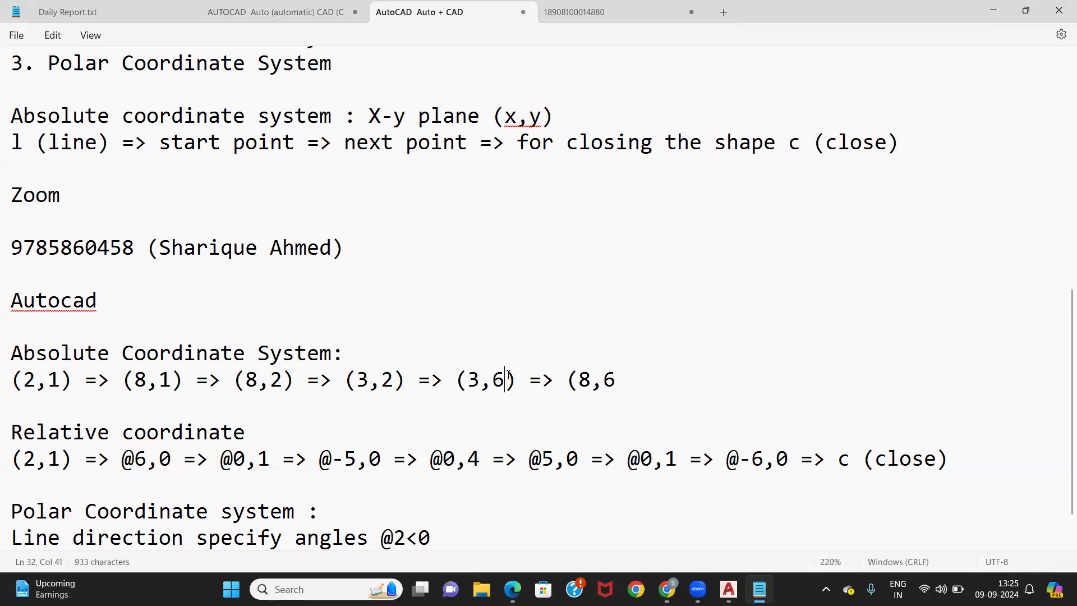
left_click_drag(649, 379, 649, 390)
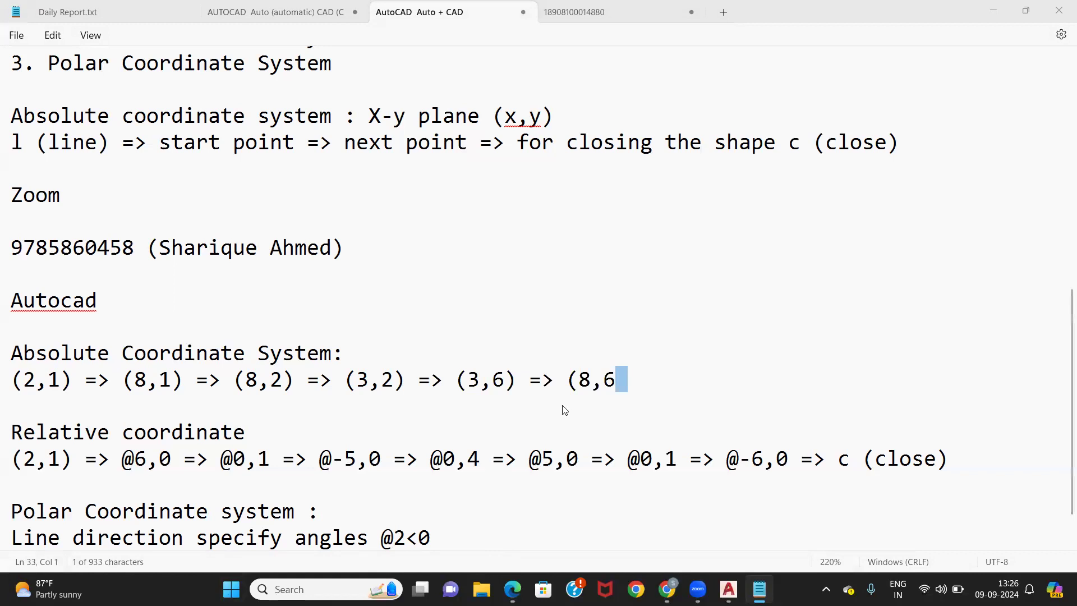
left_click(634, 383)
type(")")
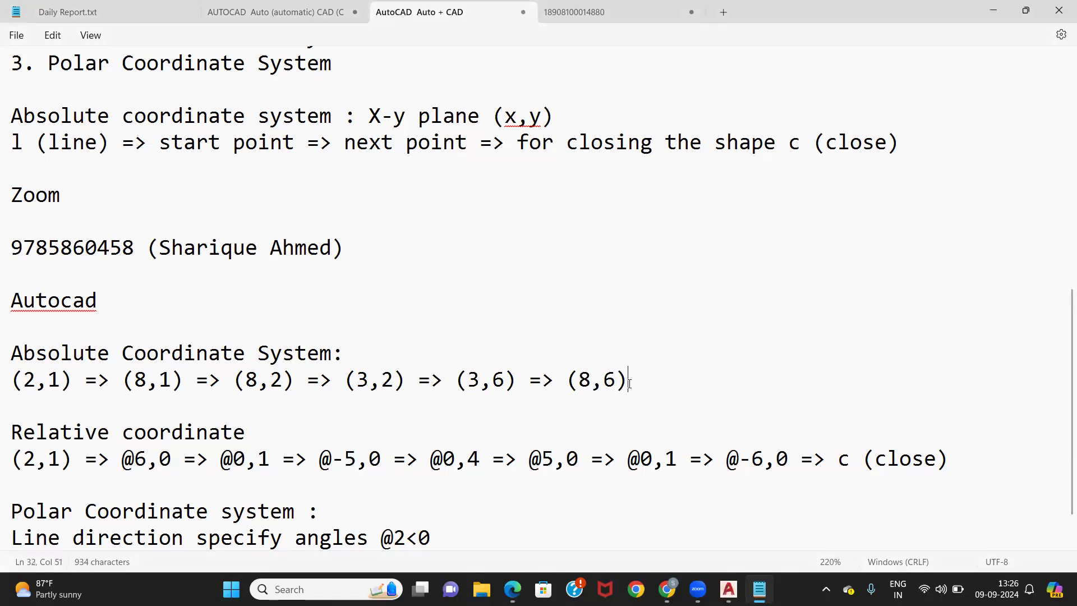
type(" => (8,7) =>")
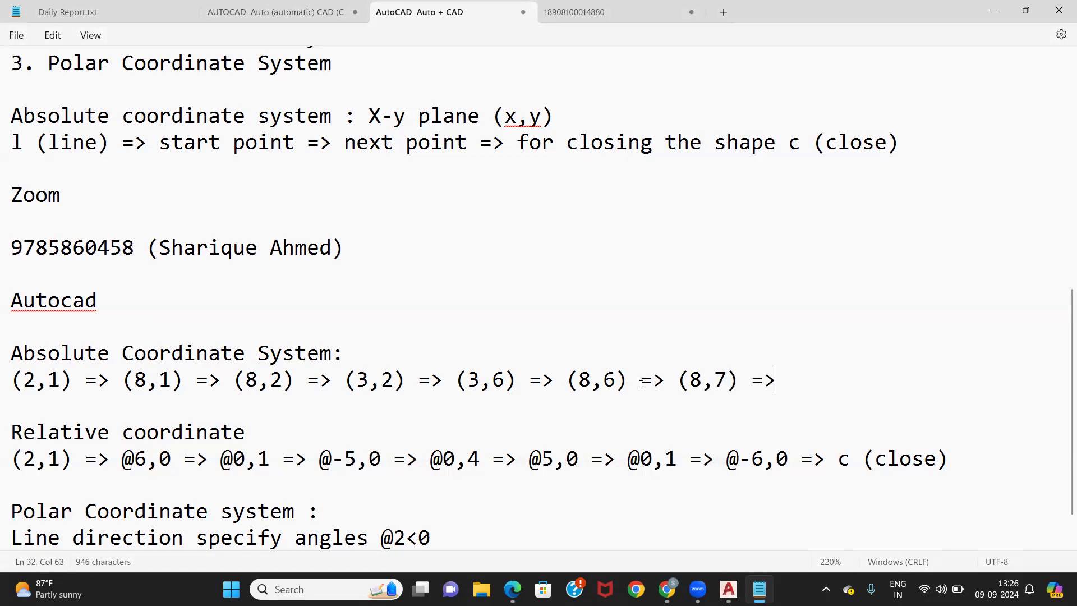
type(" (2,7")
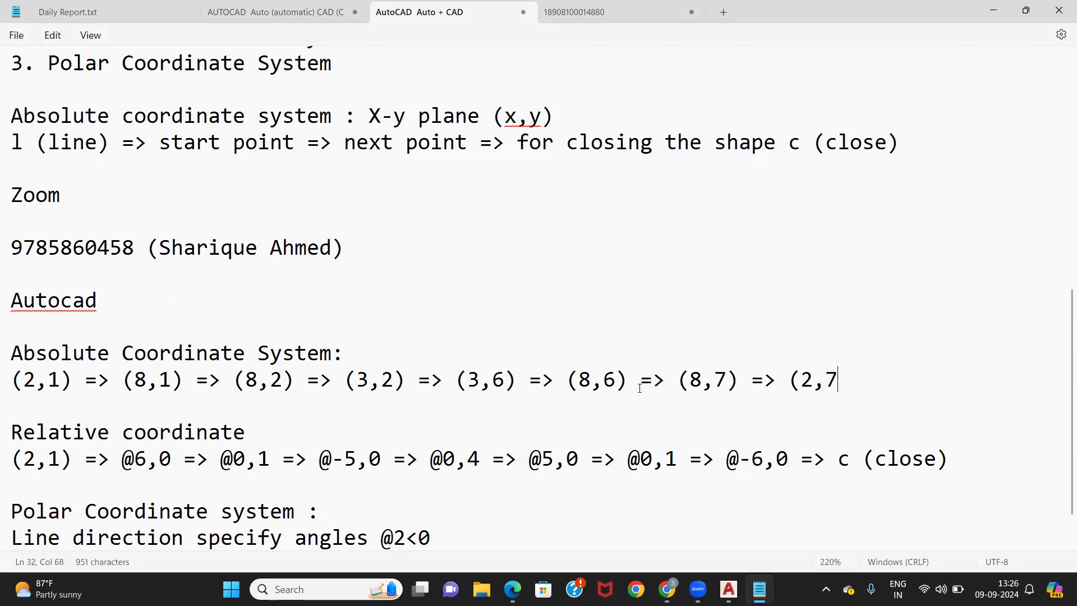
type(") => c")
scroll(578, 339, "down", 1)
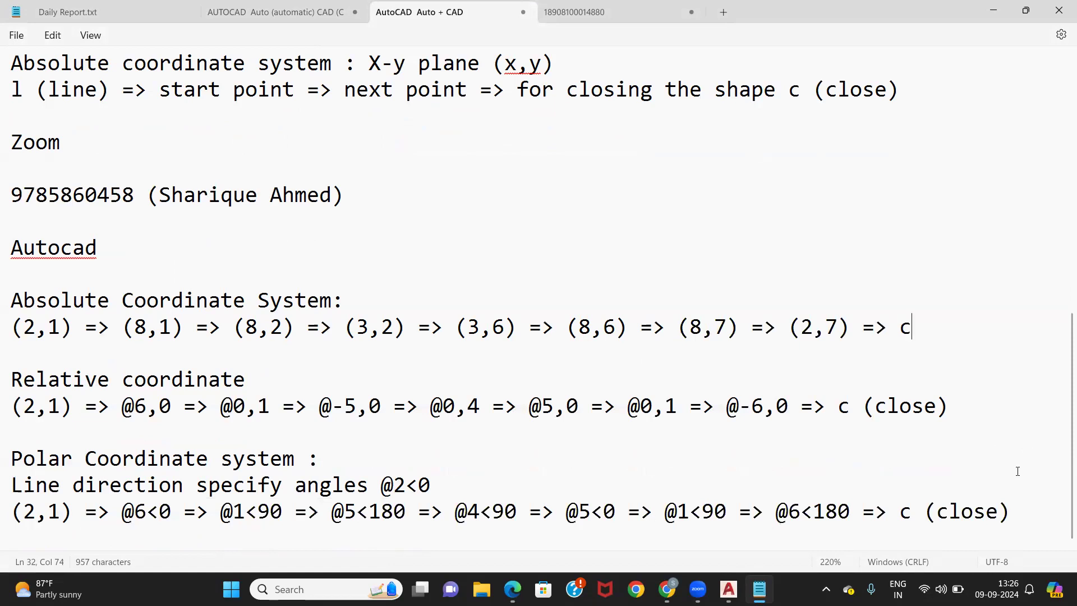
left_click(626, 584)
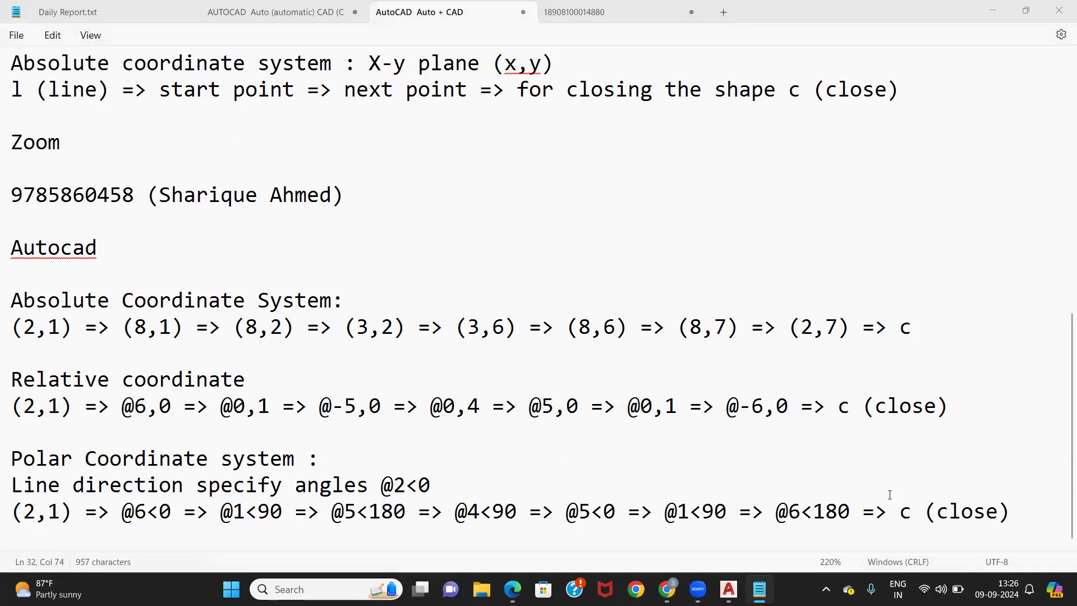
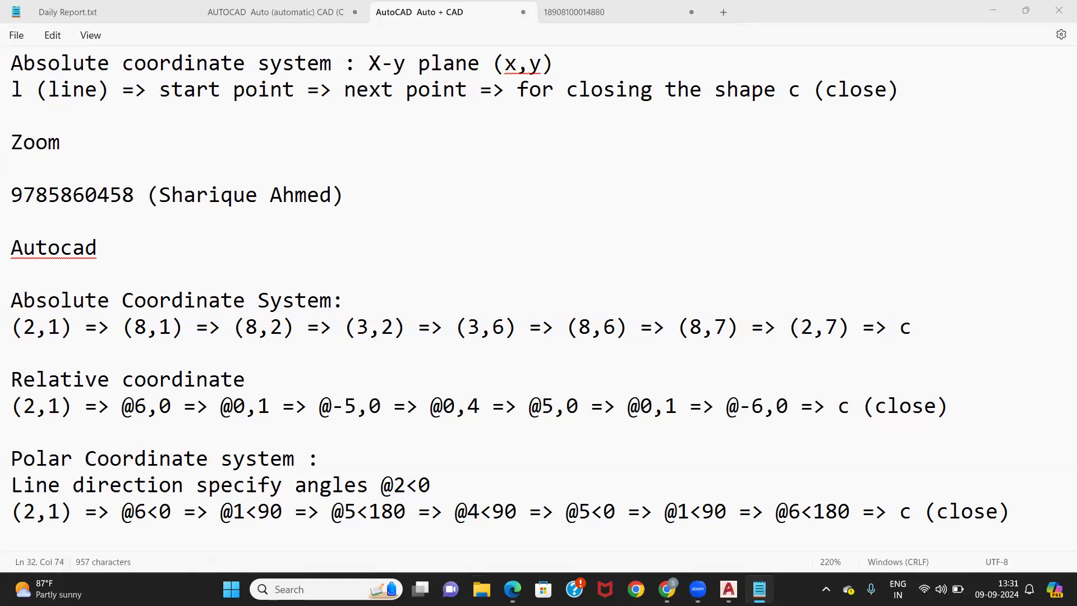
Step: Switch to AutoCAD and move the C-shaped profile nearest the origin to the empty area above the other two profiles
left_click(728, 589)
left_click(499, 446)
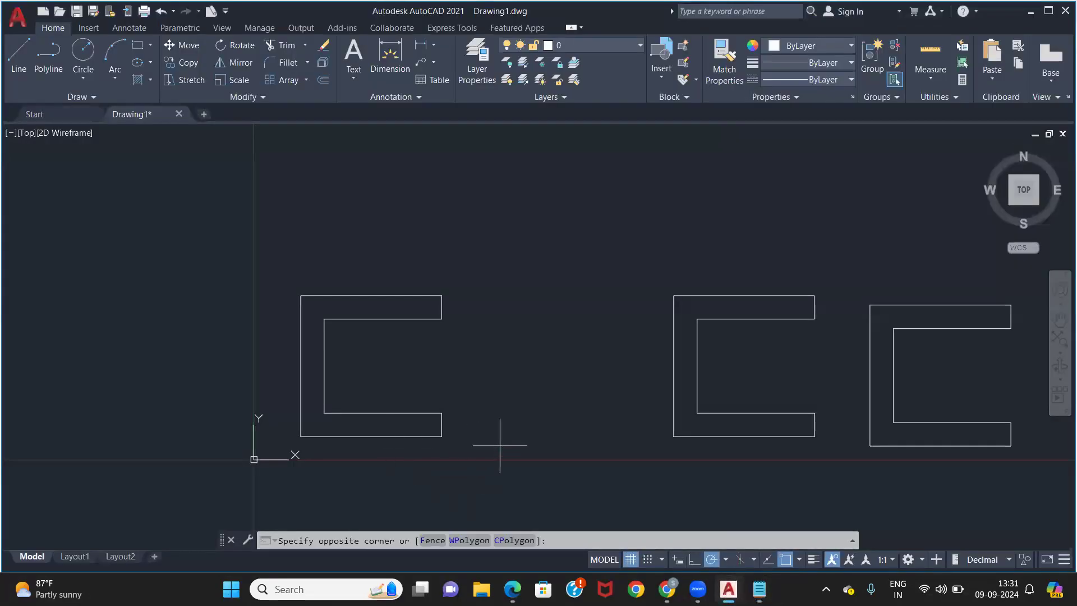
left_click(292, 251)
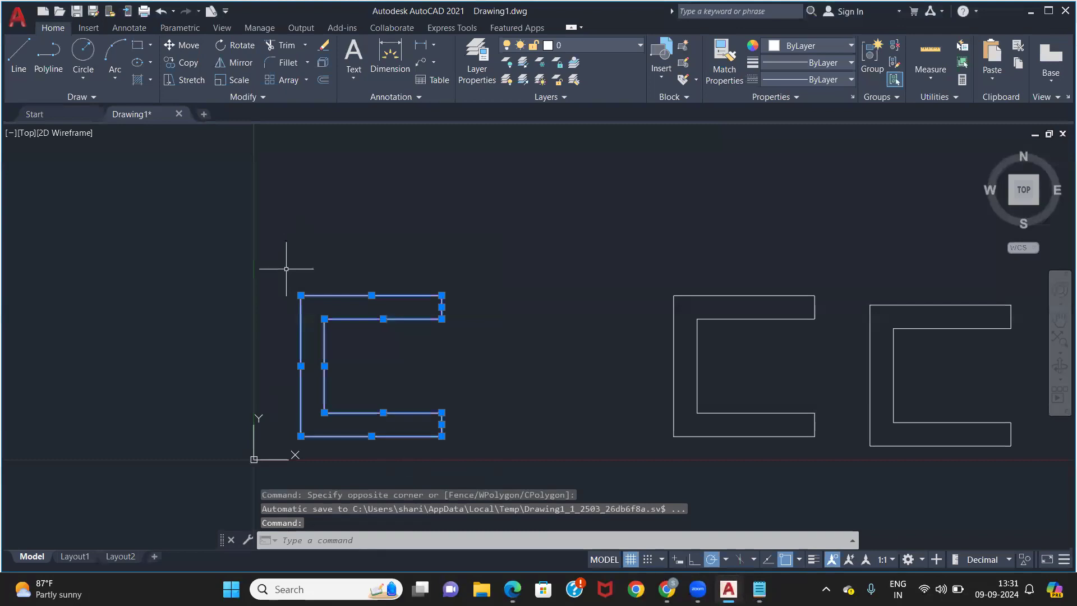
type("M")
key("Return")
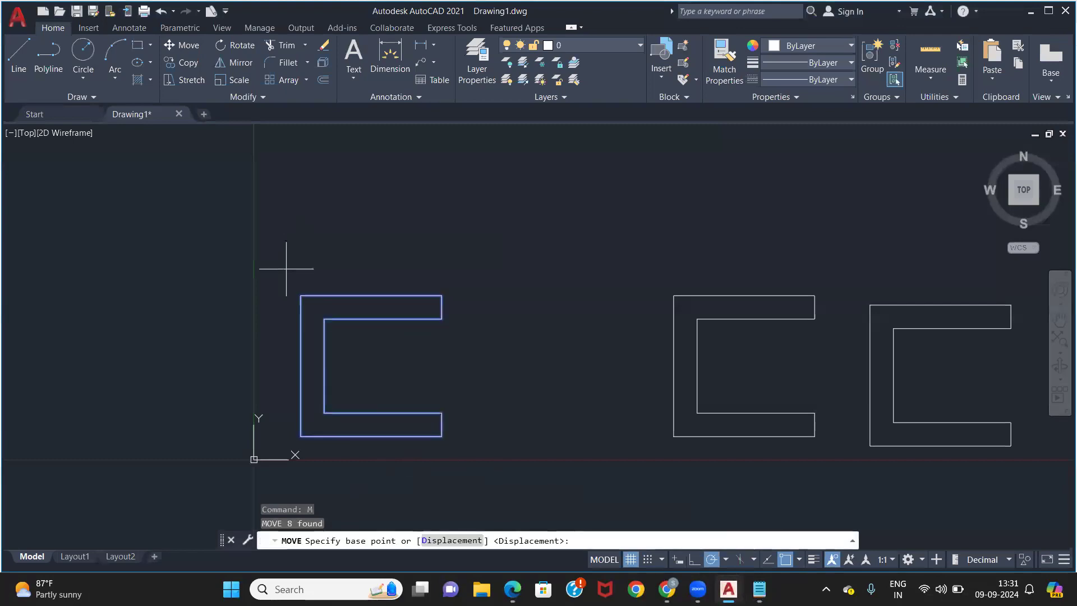
left_click(317, 360)
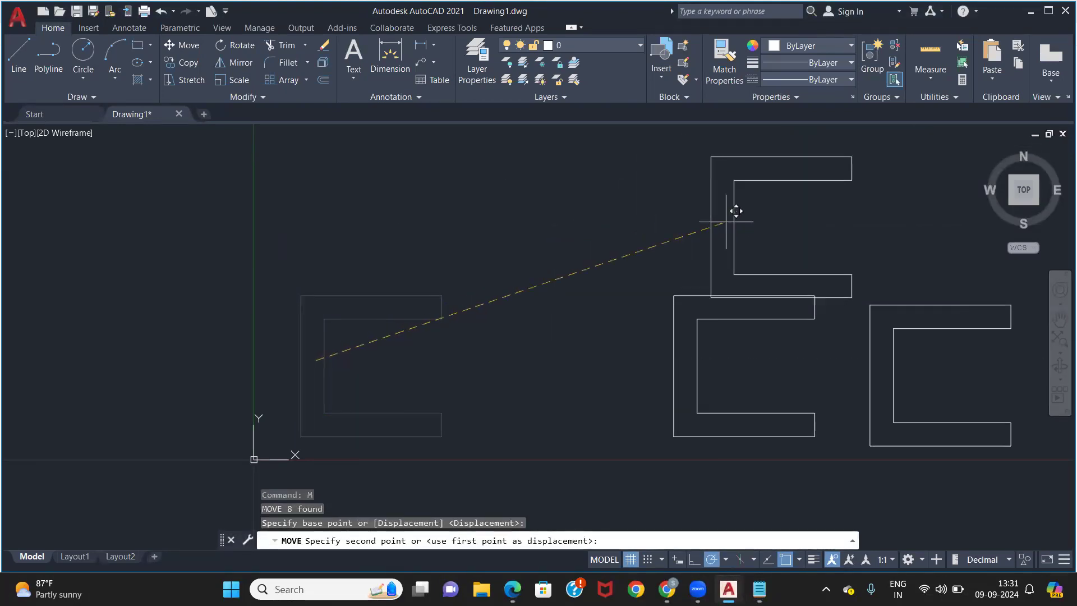
left_click(803, 205)
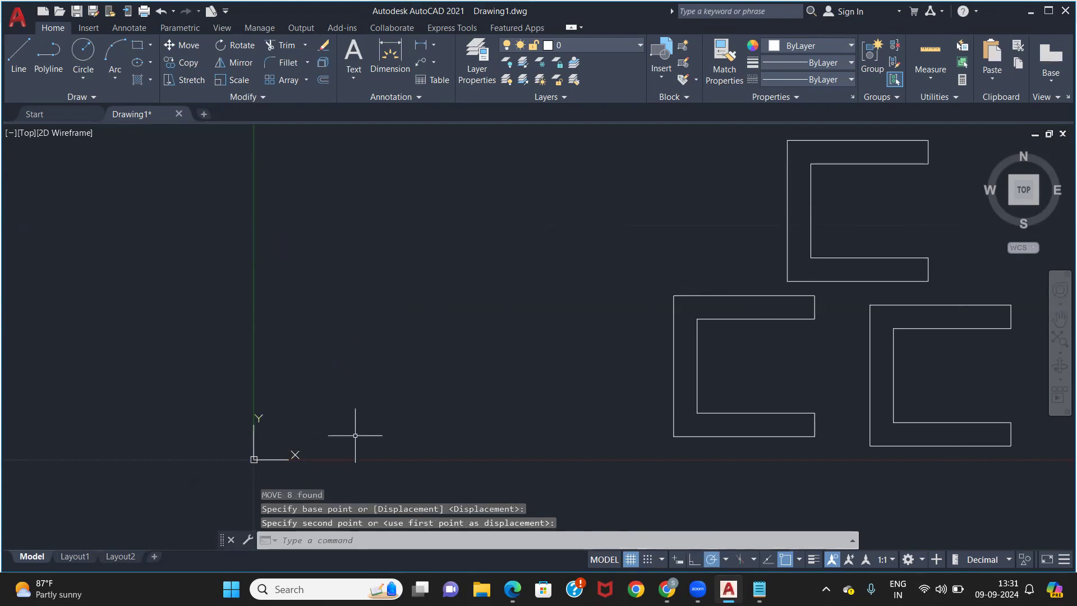
type("L")
key("Return")
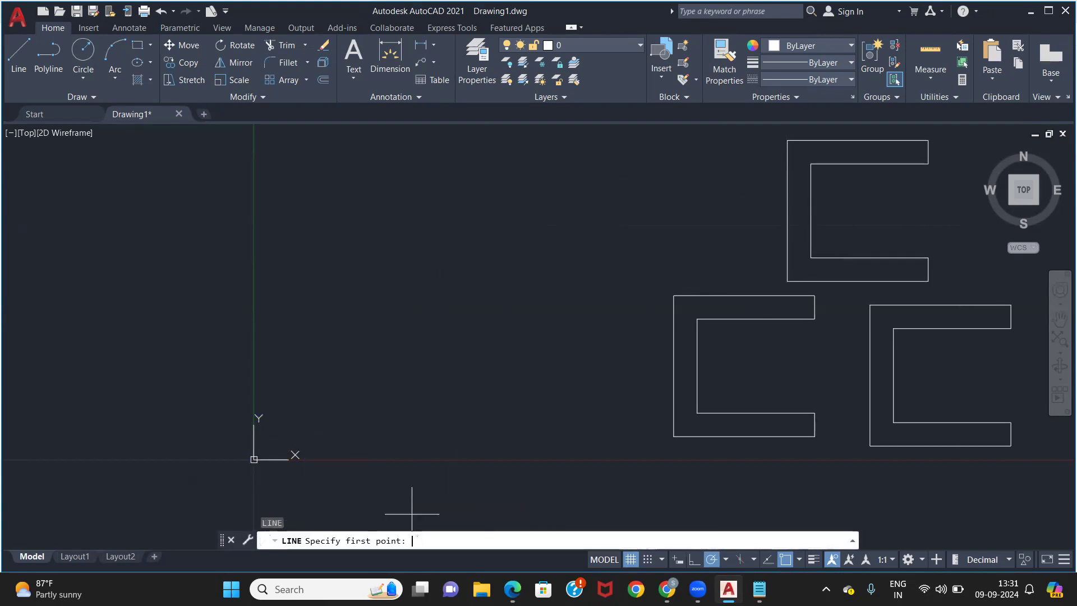
left_click(348, 410)
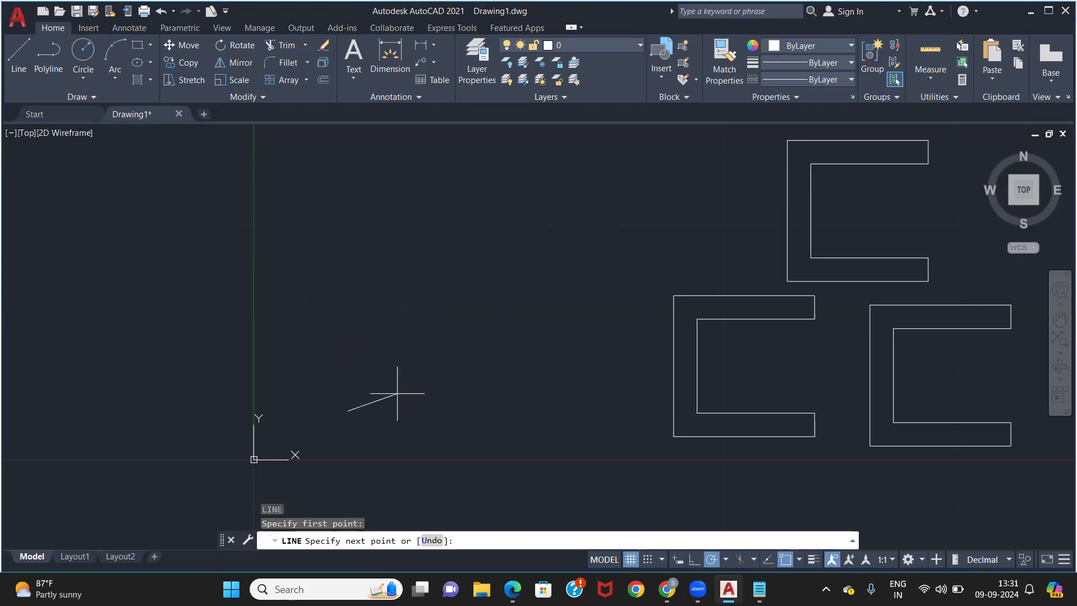
type("@50")
key("BackSpace")
key("BackSpace")
type("10<45")
key("Return")
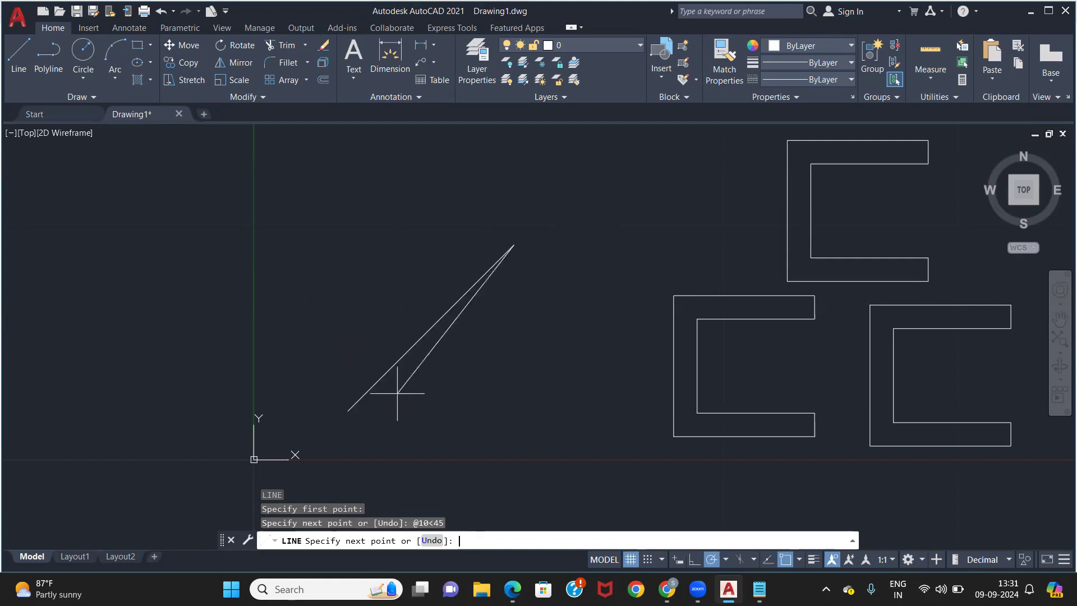
scroll(440, 187, "down", 3)
mouse_move(457, 169)
middle_mouse_down()
mouse_move(439, 300)
mouse_move(447, 264)
middle_mouse_up()
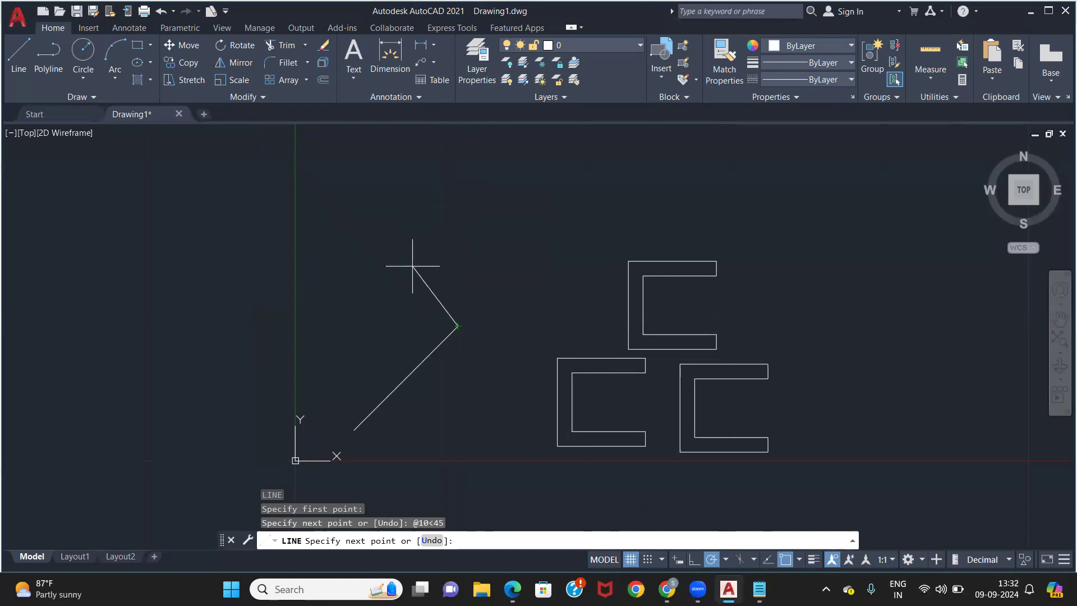
type("@")
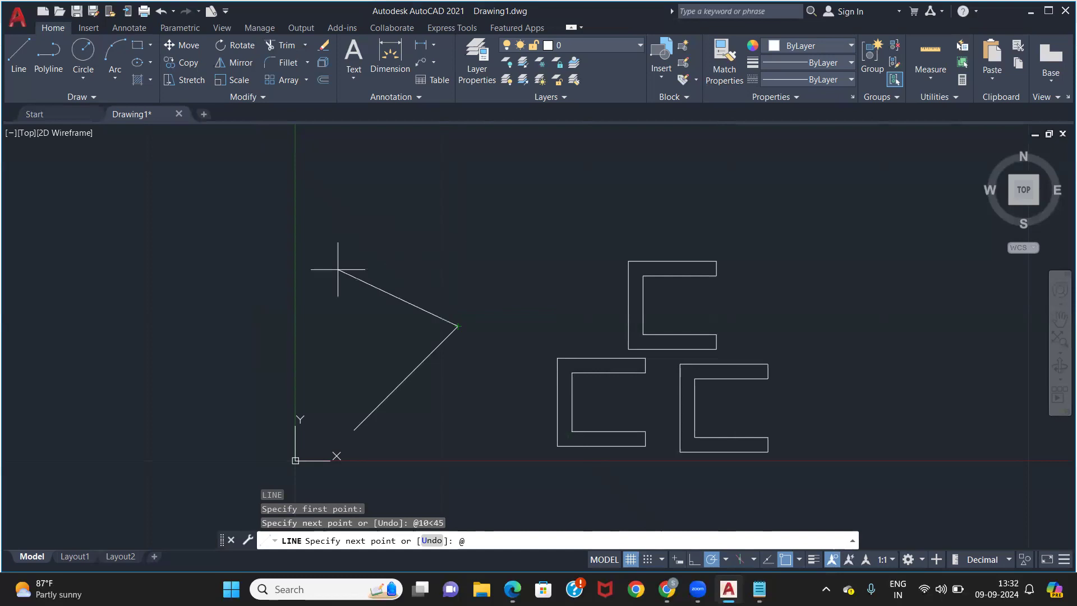
type("10<")
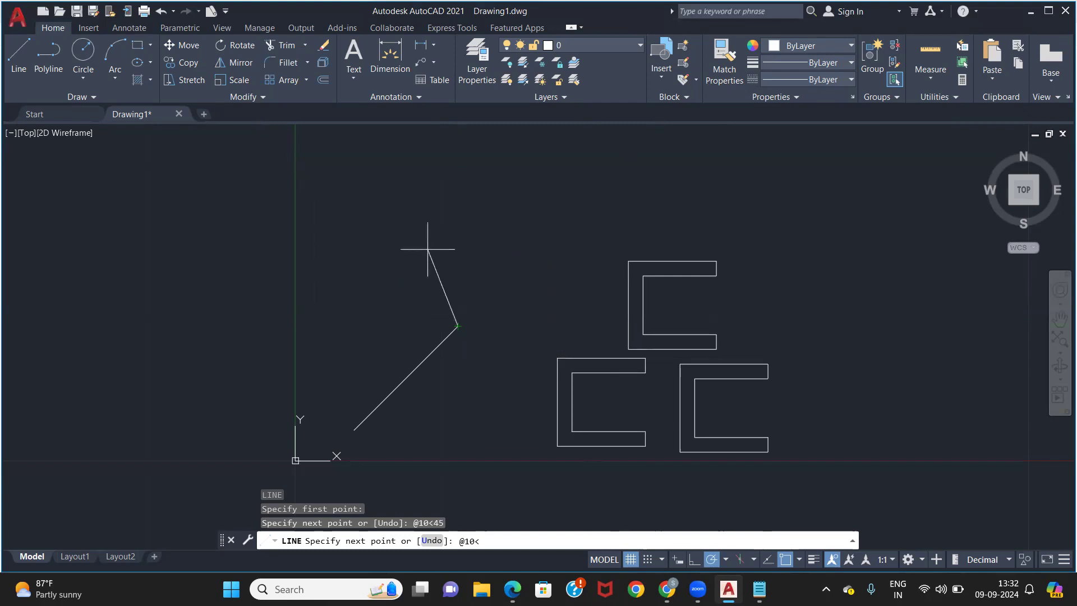
type("135")
key("Return")
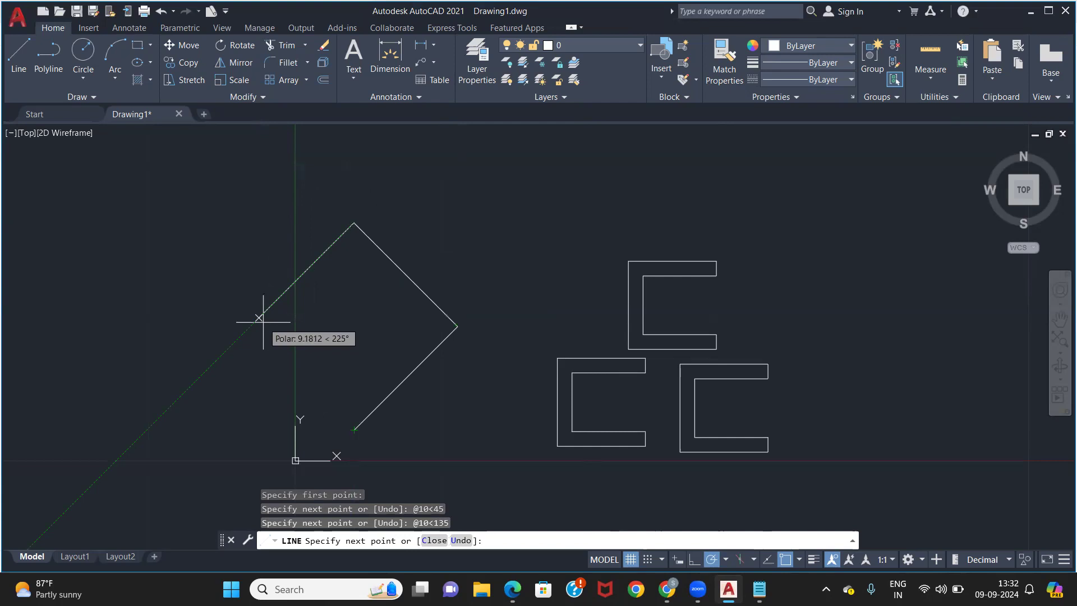
type("@10<")
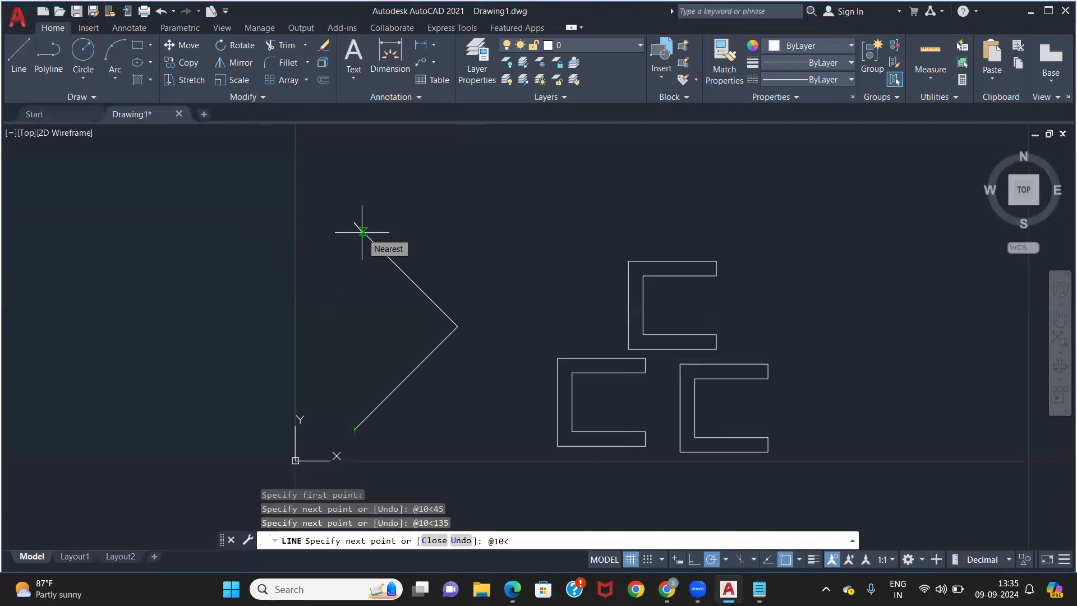
type("-45")
key("Return")
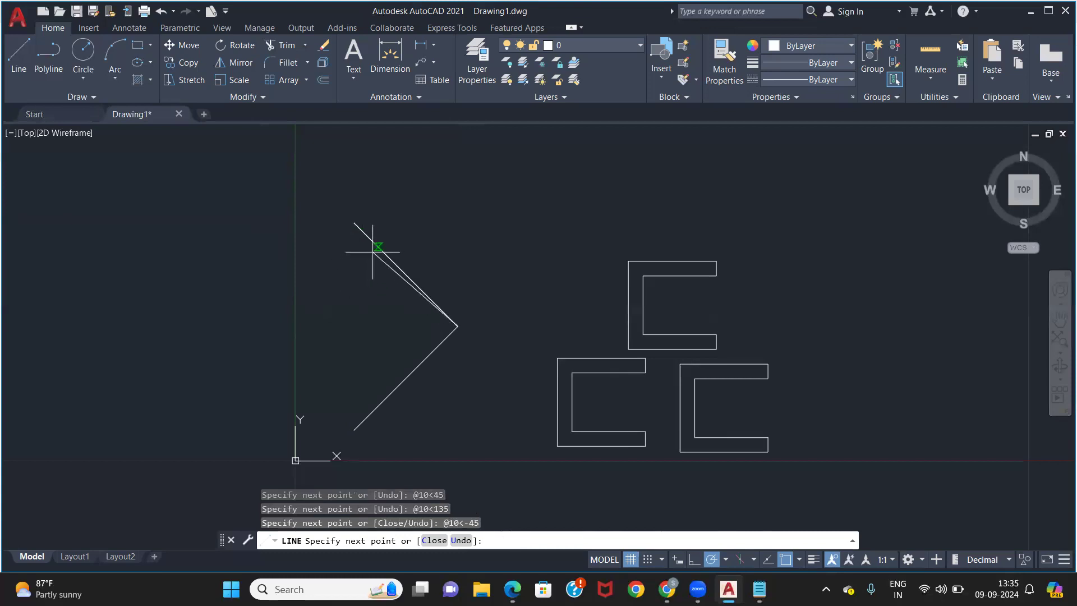
key("ctrl+z")
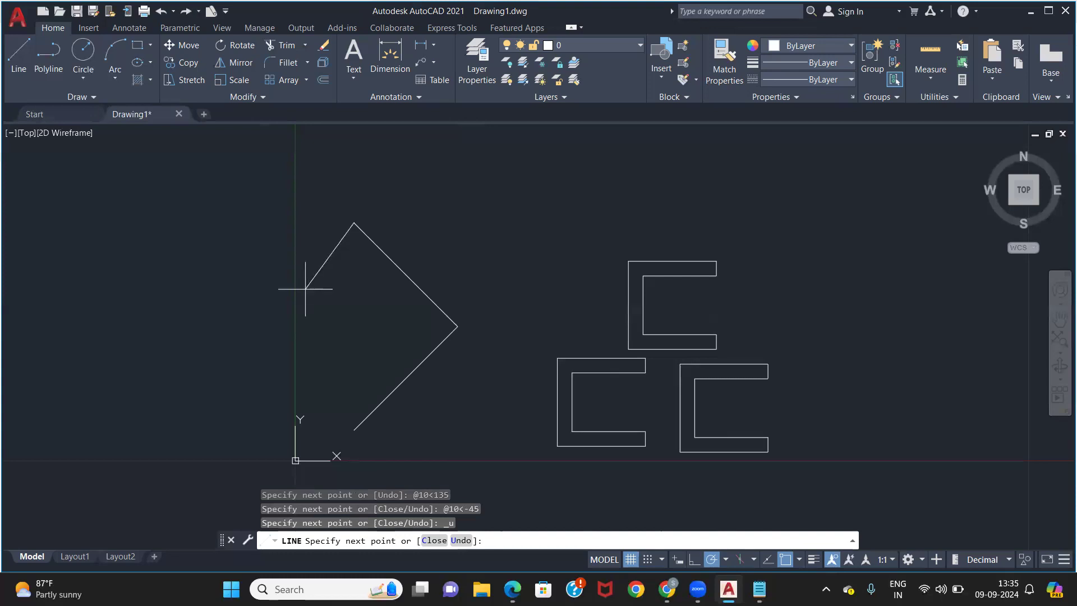
type("@10<")
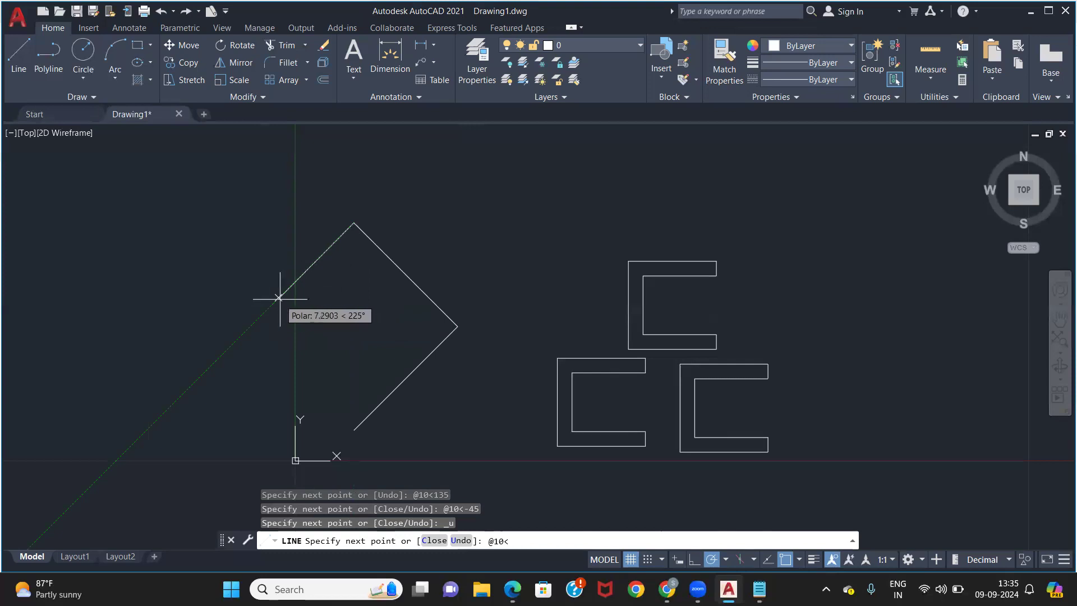
type("-165")
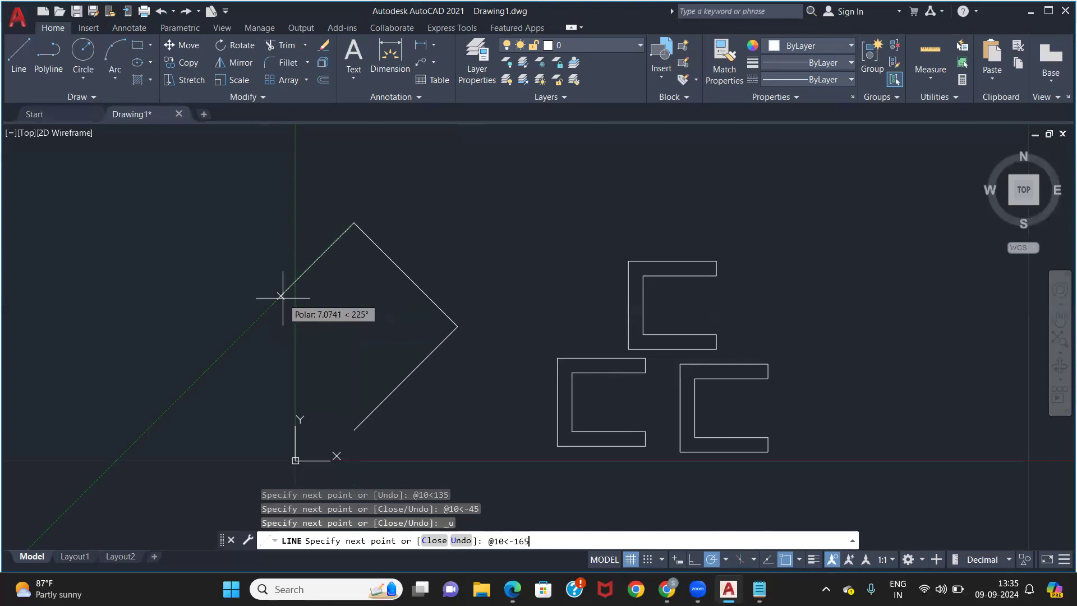
key("BackSpace")
key("BackSpace")
type("35")
key("Return")
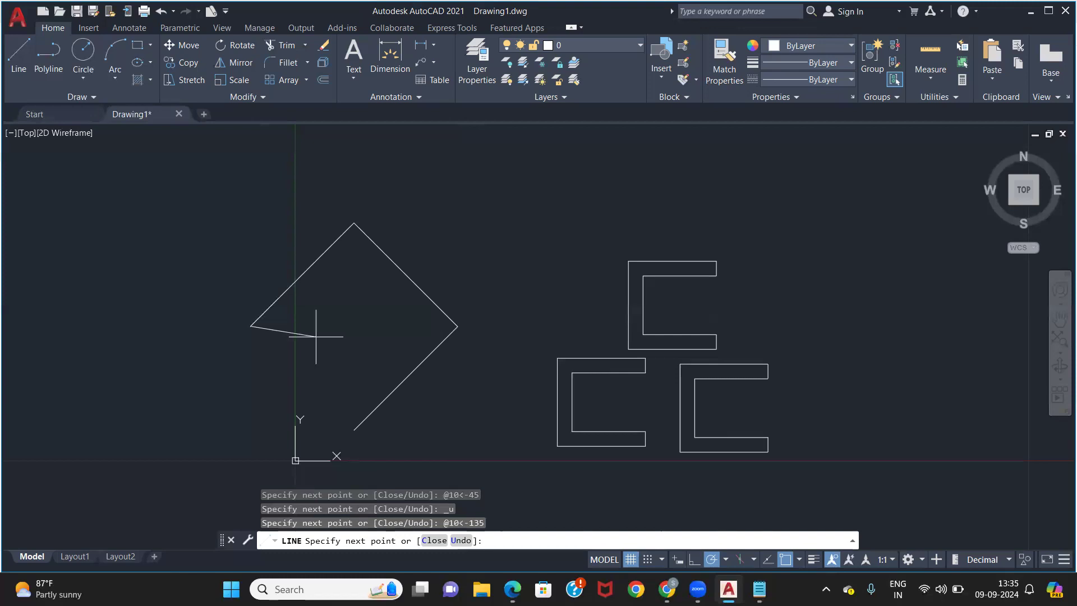
key("ctrl+z")
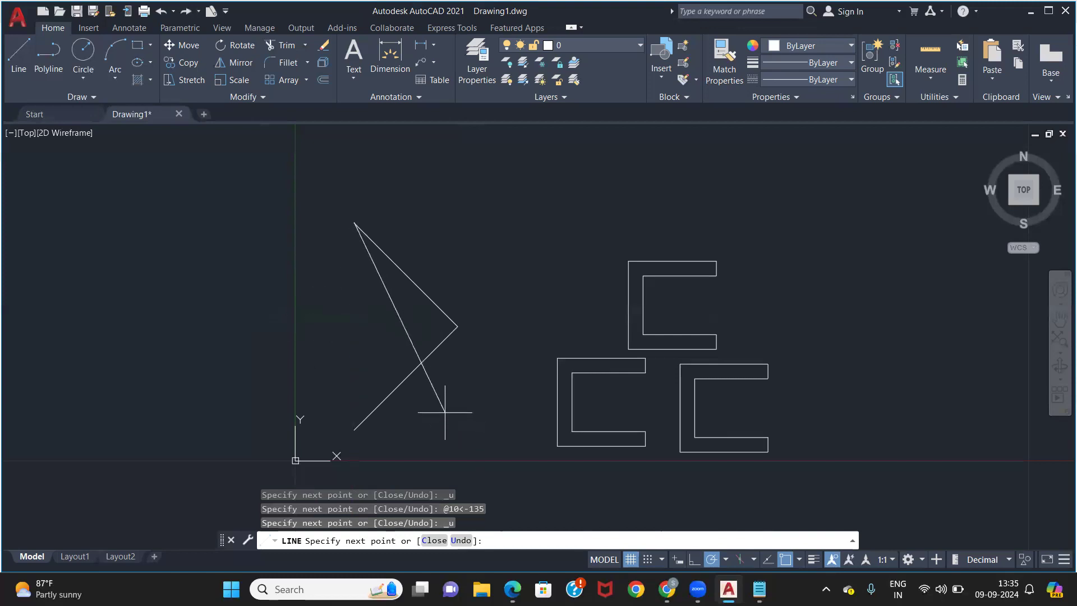
type("@10<225")
key("Return")
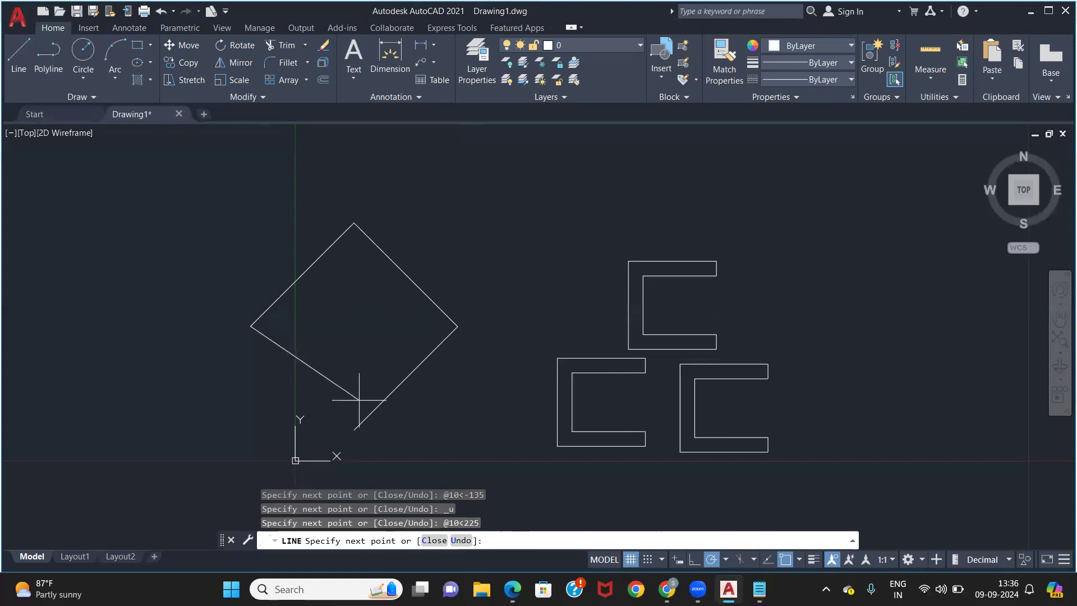
type("c")
key("Return")
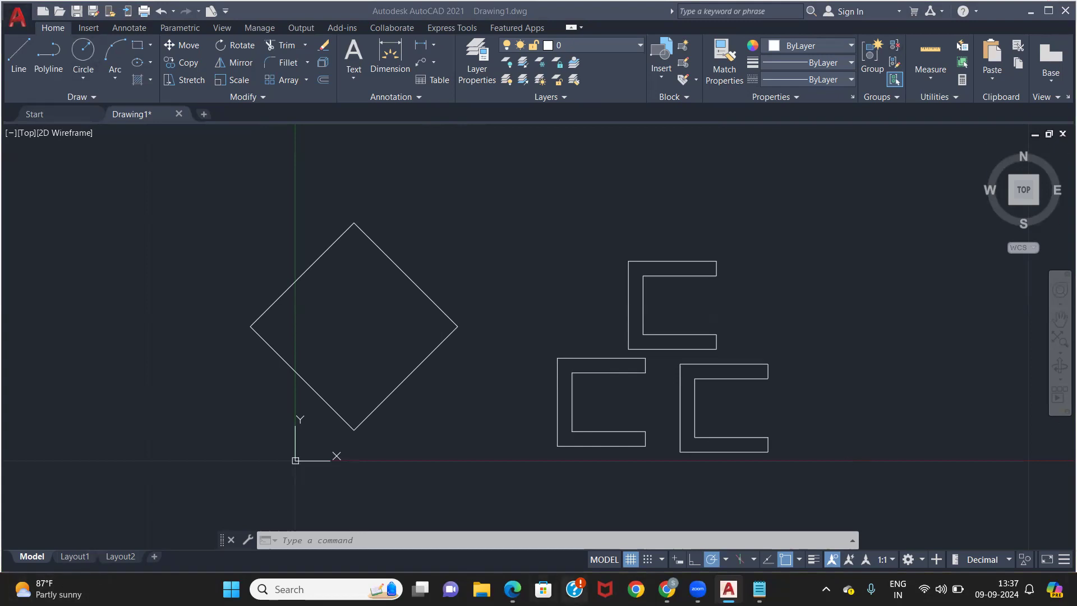
Step: Review the absolute, relative and polar coordinate sections in Notepad by selecting them, and return to AutoCAD
left_click(760, 589)
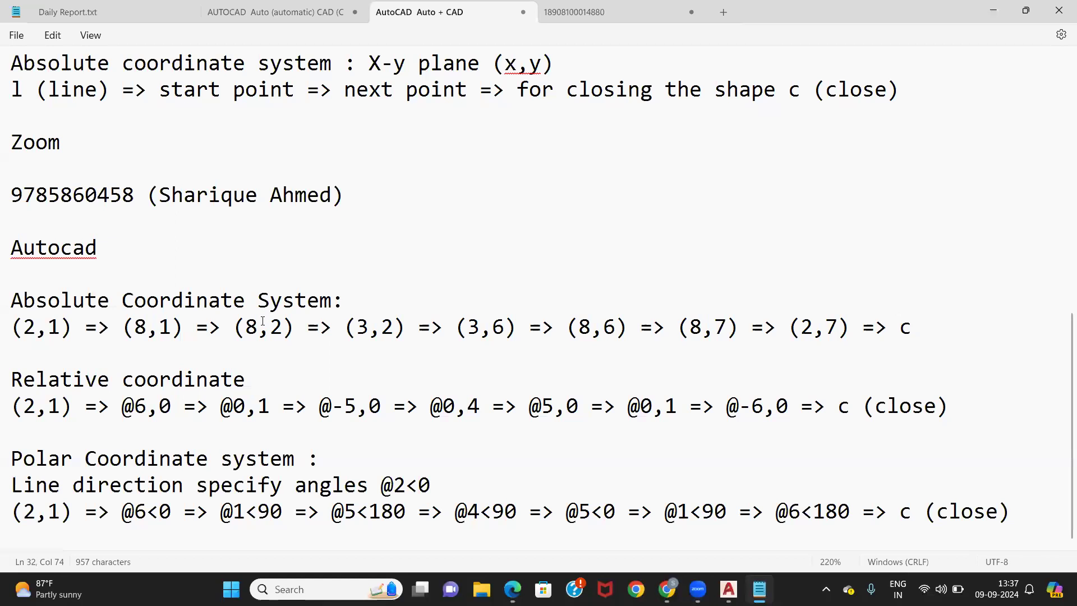
left_click(13, 300)
left_click_drag(87, 330, 1030, 536)
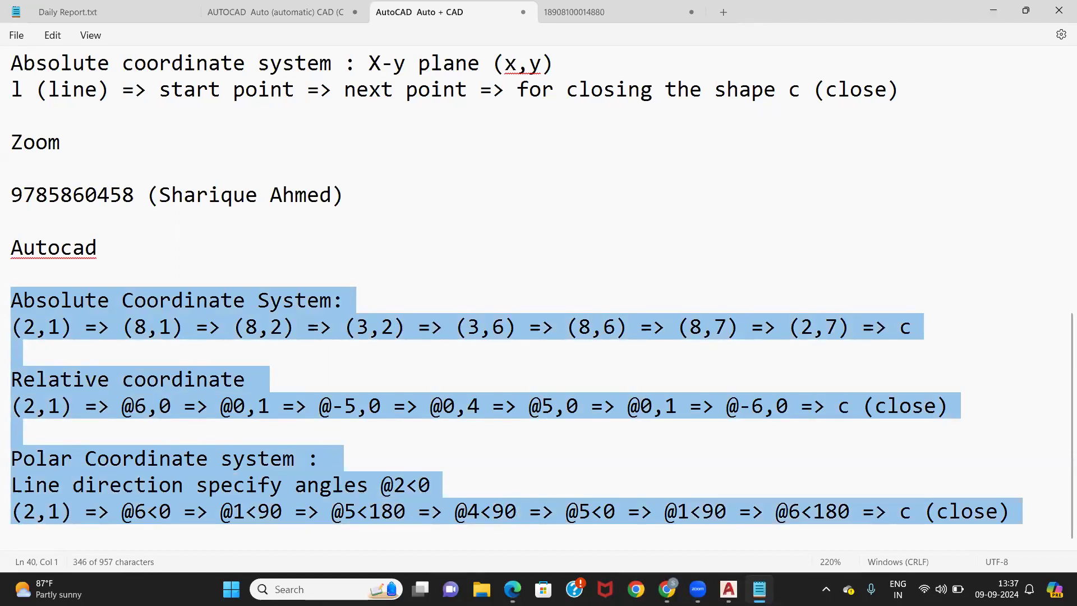
left_click(728, 589)
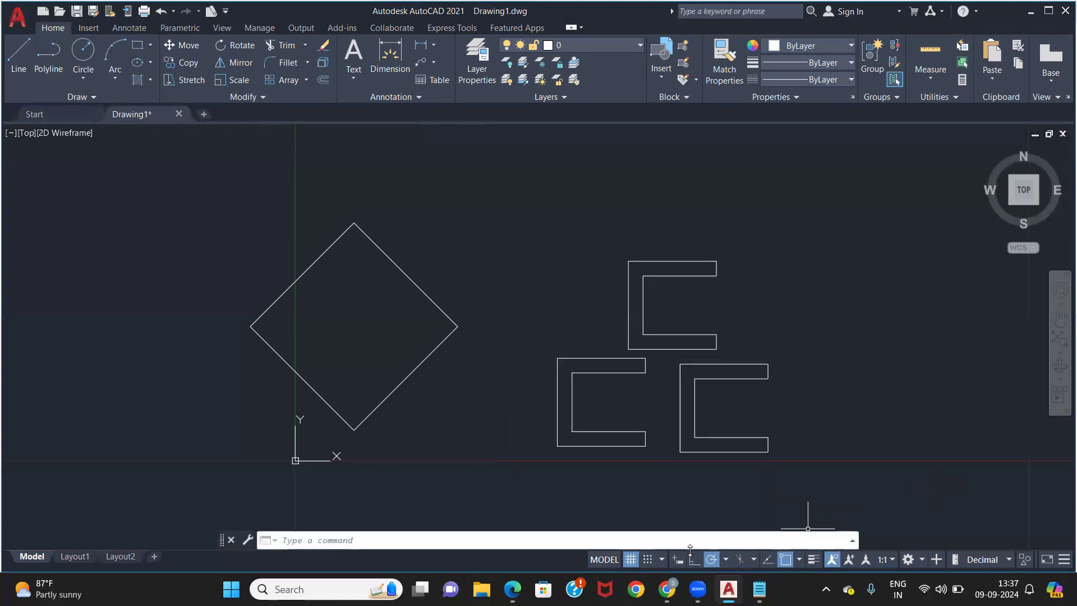
mouse_move(764, 590)
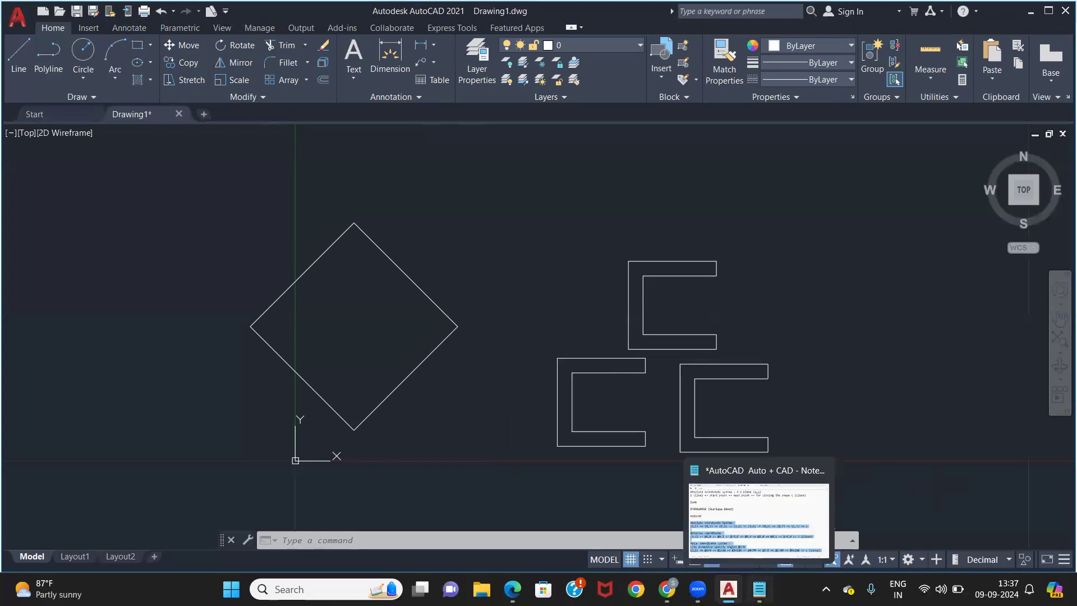